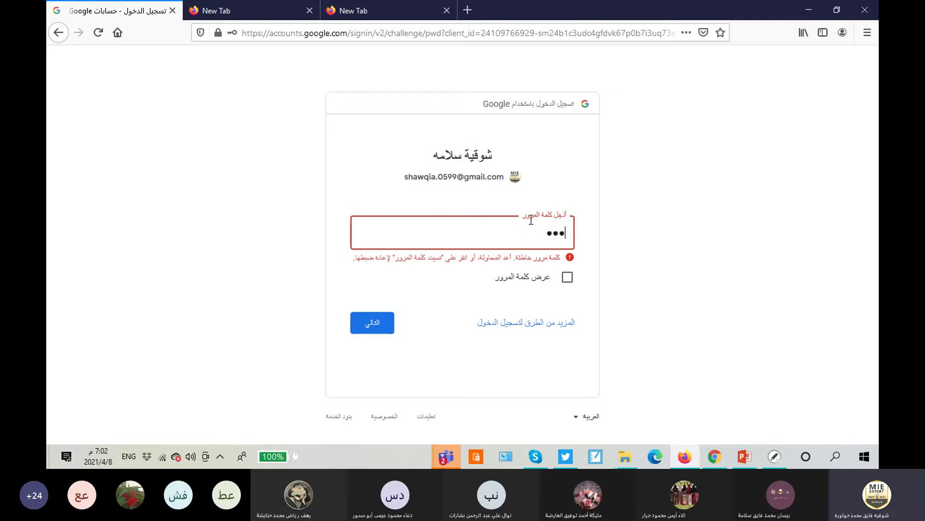
Retry the Google password twice, then abandon Google sign-in and return to Wakelet's Get Started page.
text(aaaaaaaaa)
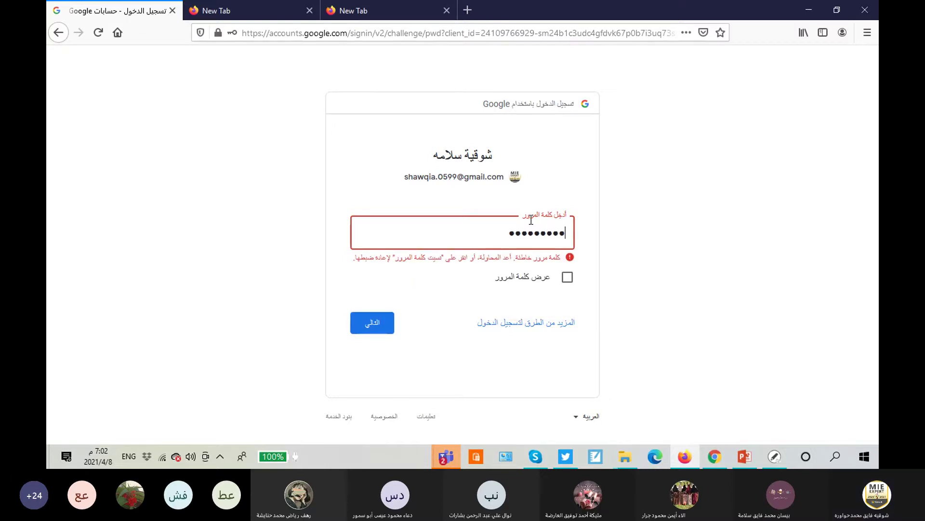
text(aaa)
key(Return)
text(aaaaaaaaaaaa)
key(Return)
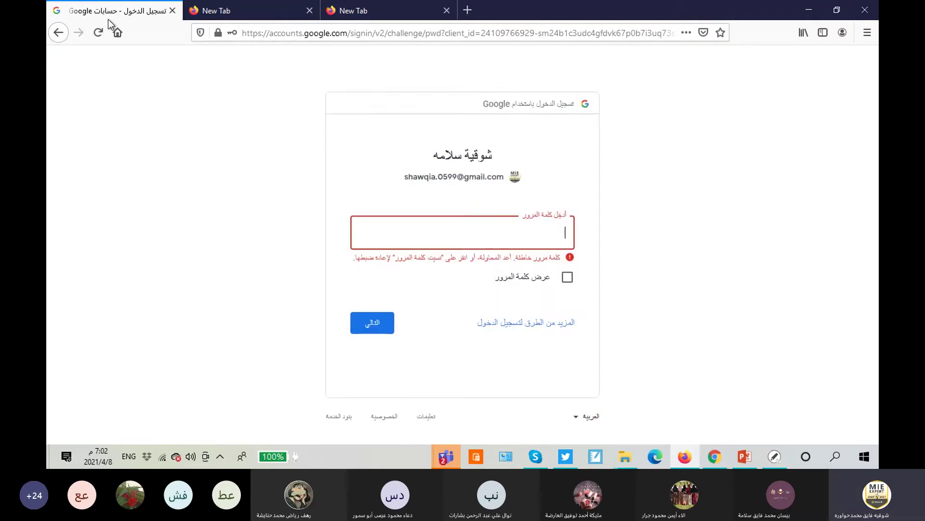
click(57, 39)
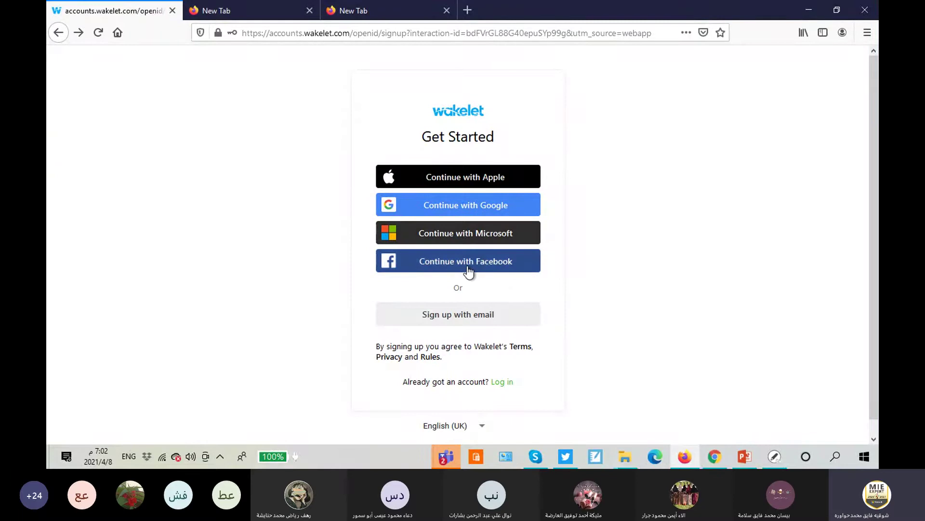
Open the email sign-up form and enter the account holder's name.
click(459, 324)
click(458, 320)
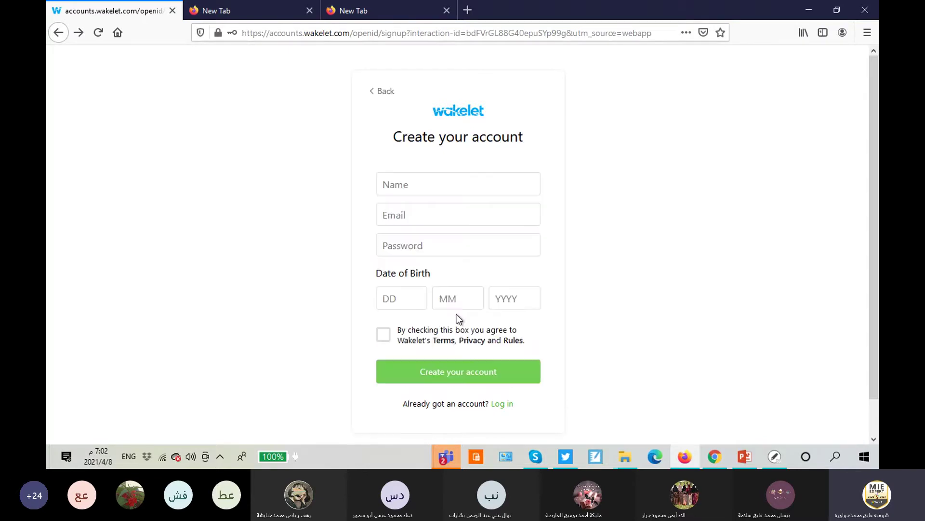
click(407, 184)
text(S)
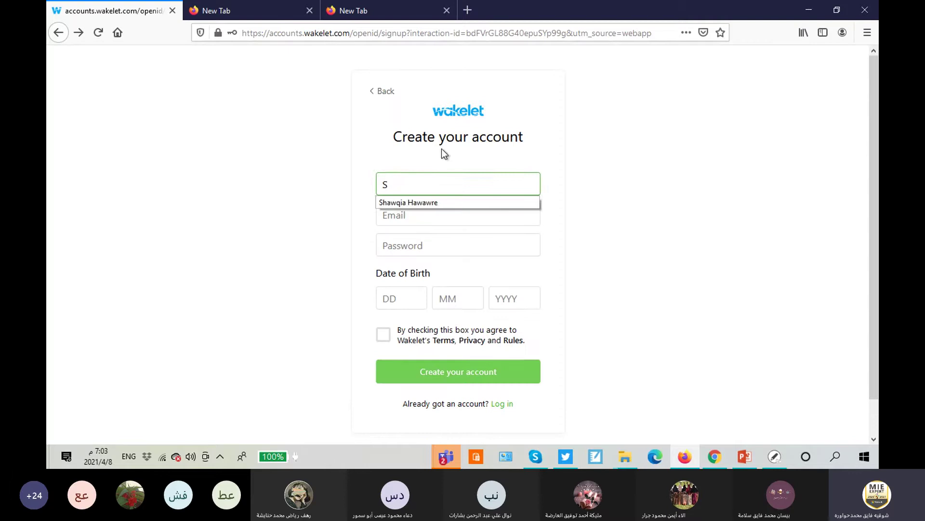
text(hawqia H)
Copy the email address from the PowerPoint slide for the empty email field.
click(393, 215)
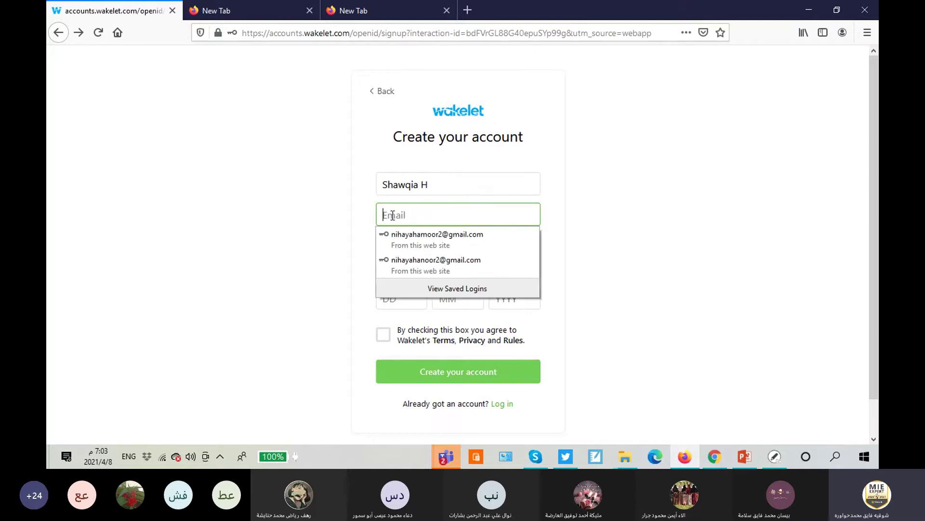
click(393, 216)
right_click(392, 216)
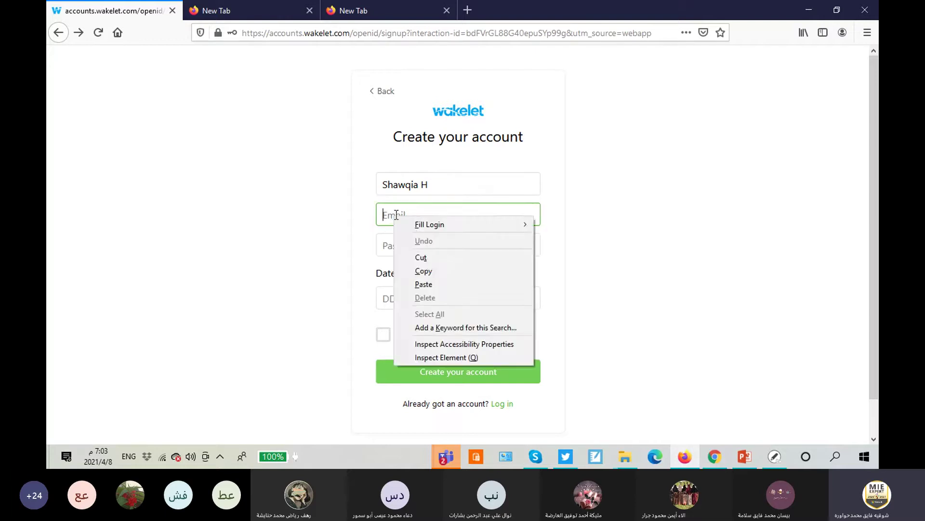
click(440, 280)
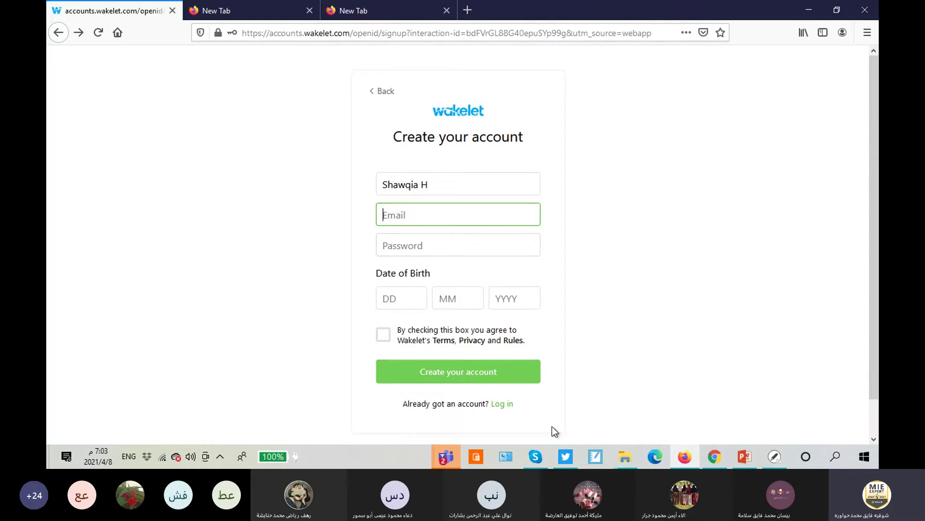
click(746, 456)
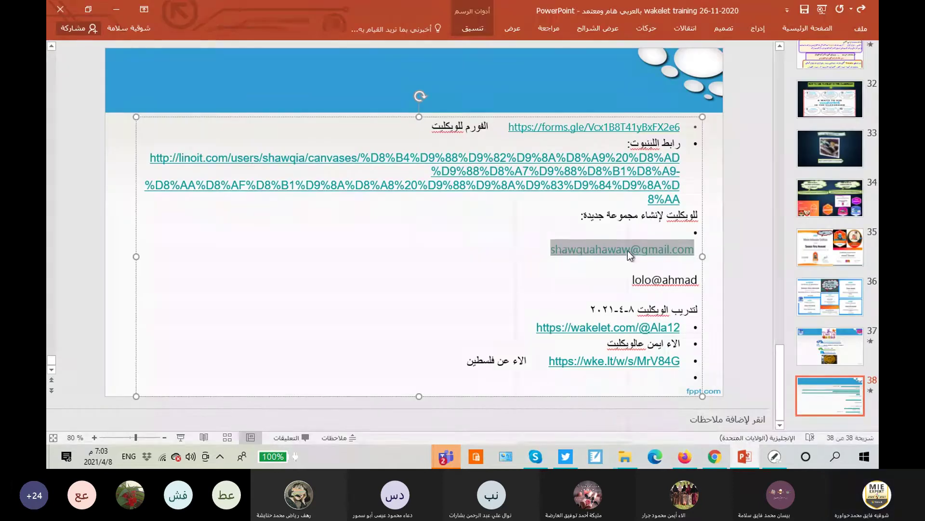
right_click(628, 251)
click(607, 171)
click(684, 458)
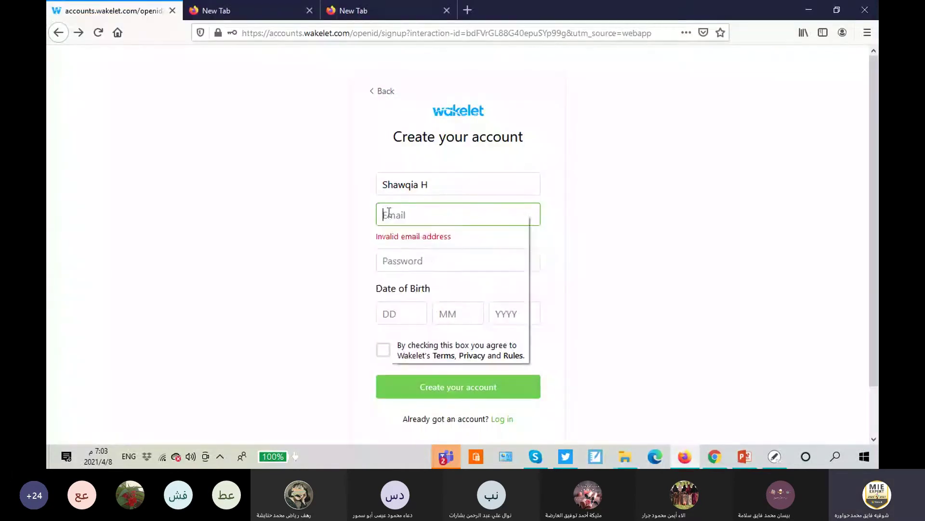
Paste the email, enter the account password, and set birth date 12/12/1990.
right_click(390, 215)
click(421, 281)
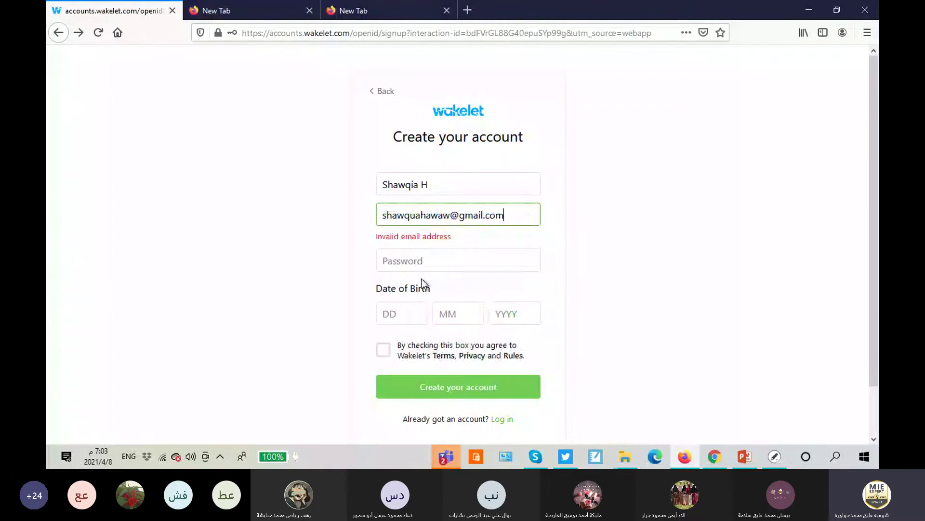
click(603, 247)
click(399, 246)
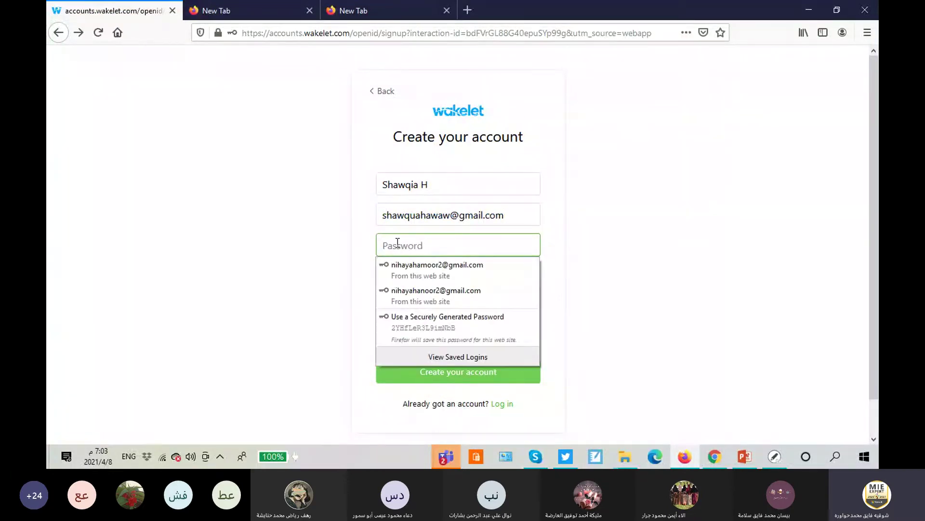
text(••••)
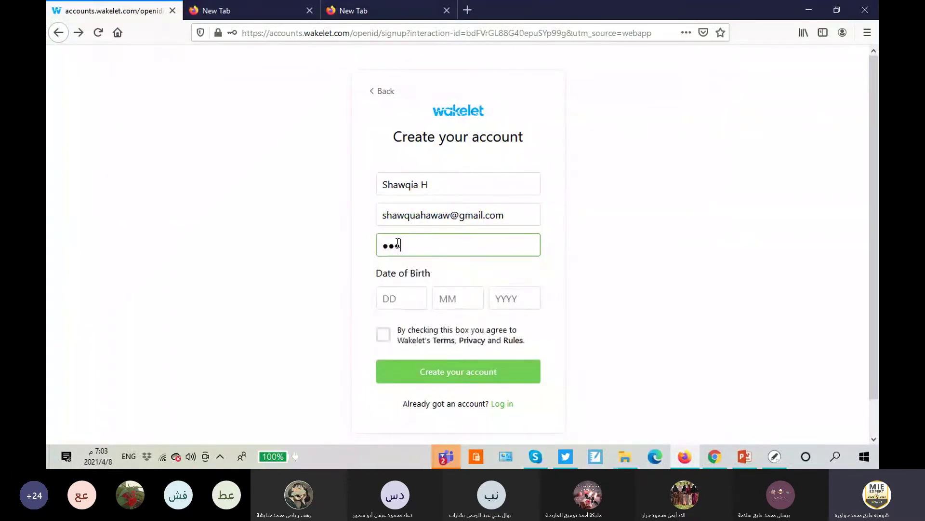
text(••••••)
click(400, 299)
text(12)
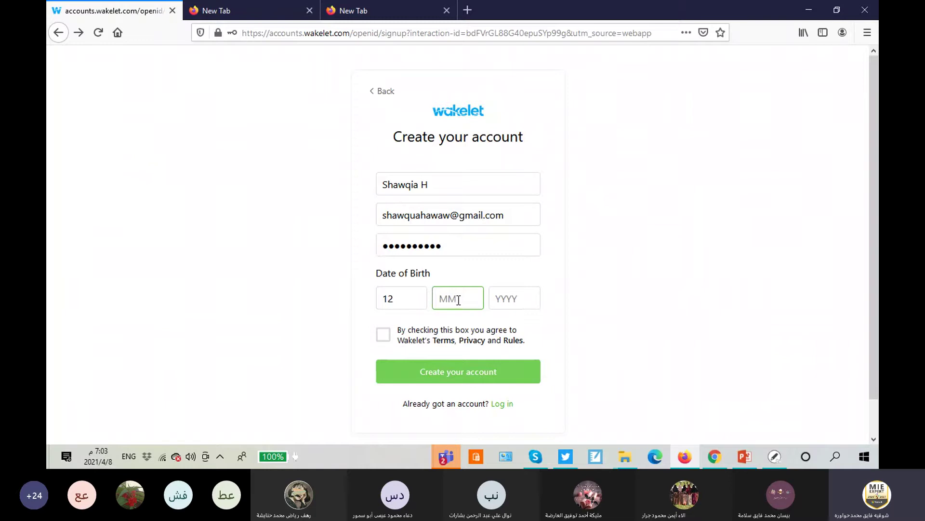
text(121990)
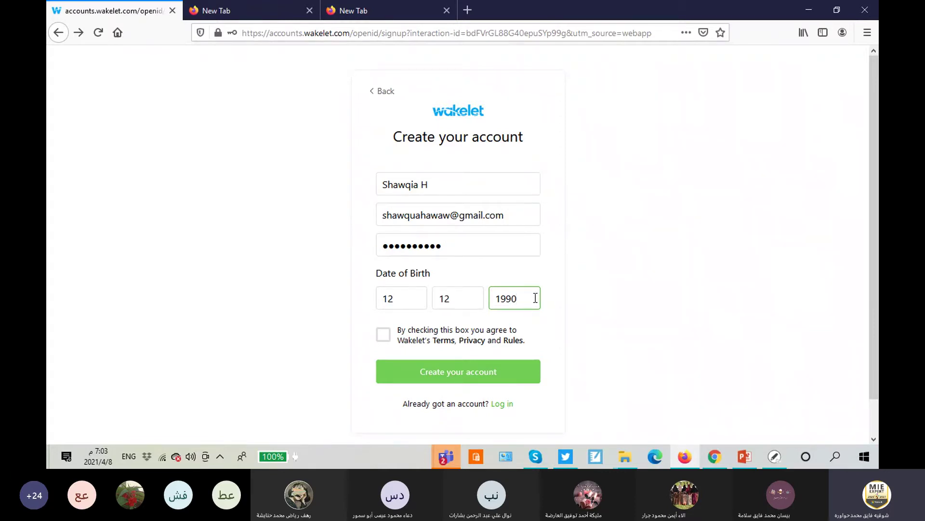
Accept Wakelet's terms and rules and submit with Create your account.
click(383, 335)
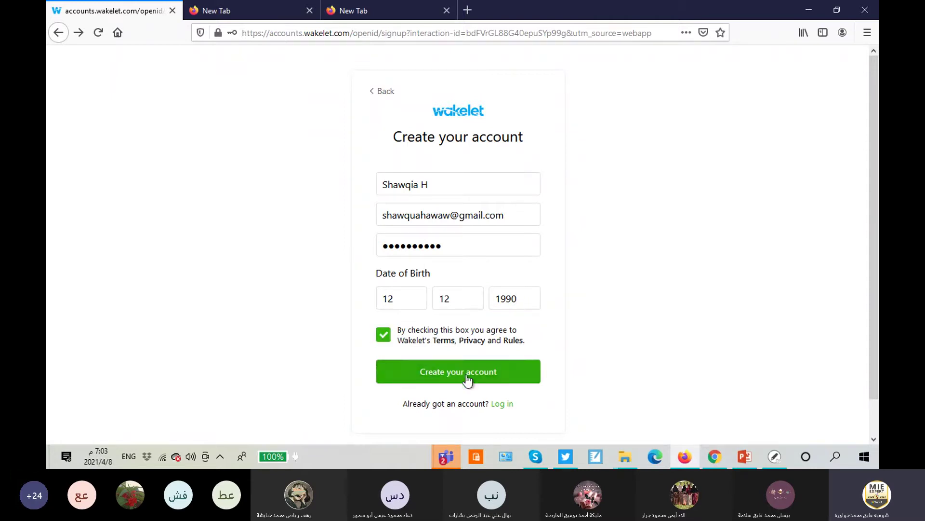
click(440, 363)
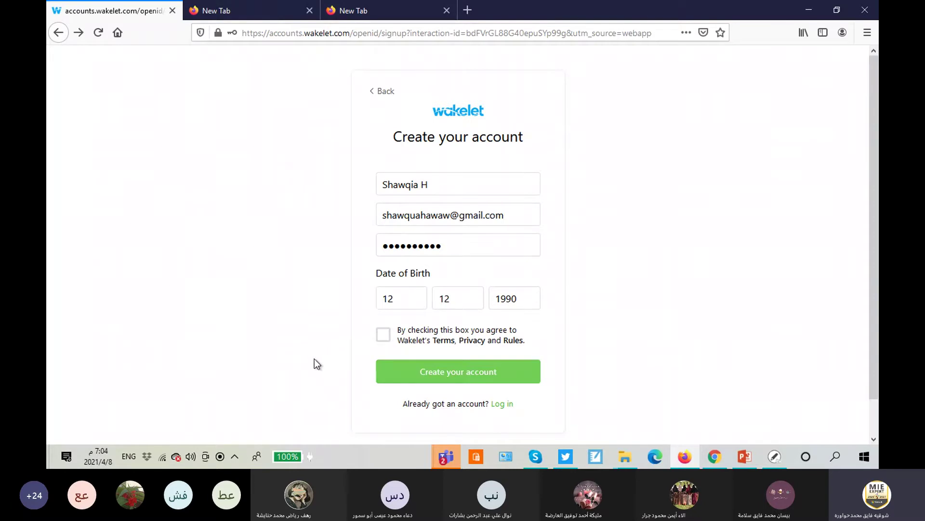
triple_click(458, 374)
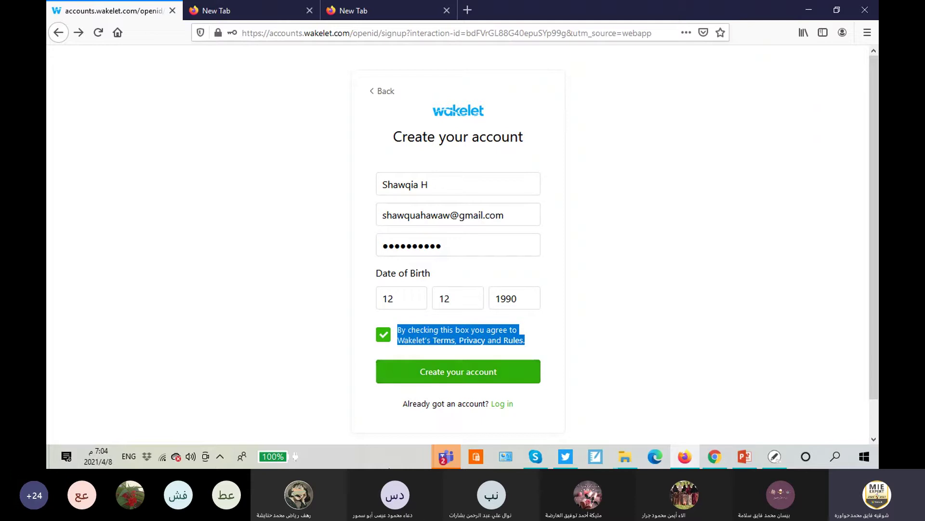
click(429, 374)
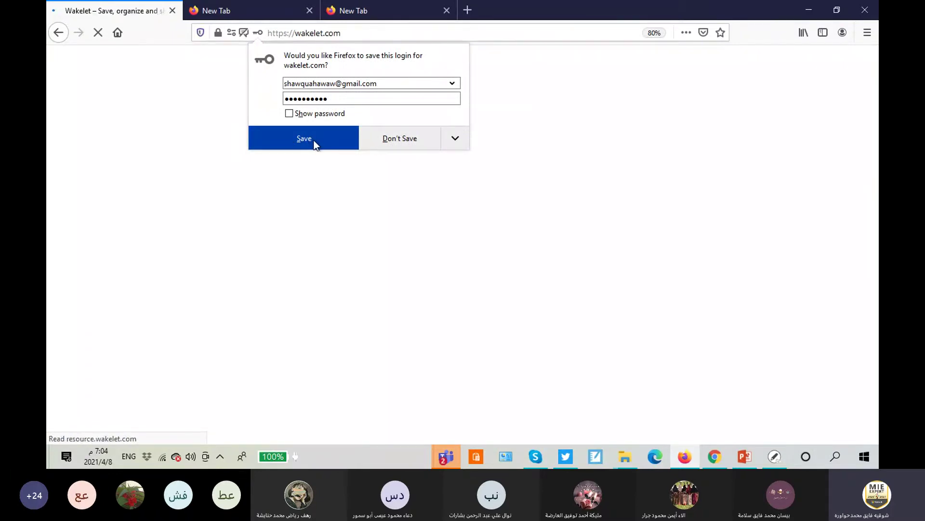
Decline saving the login, start setup, and change the username's ending to 2021.
click(413, 141)
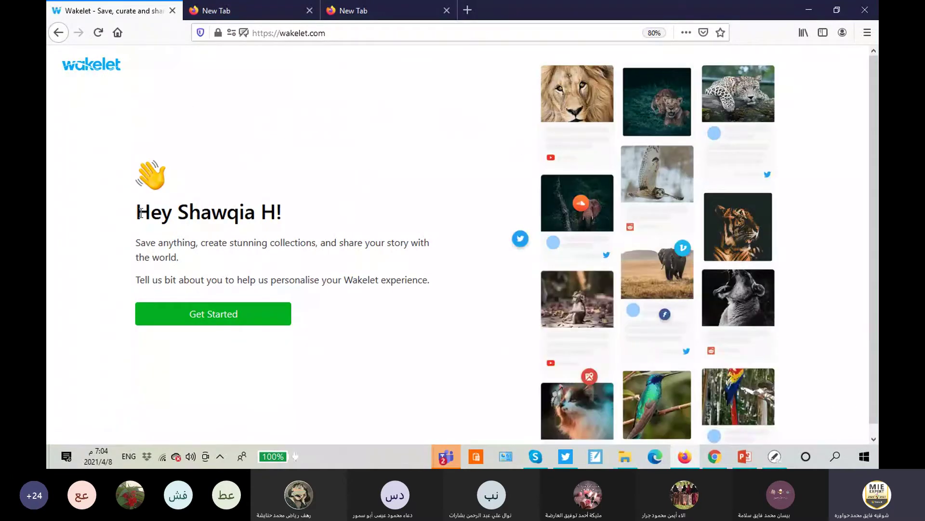
drag(177, 212, 284, 212)
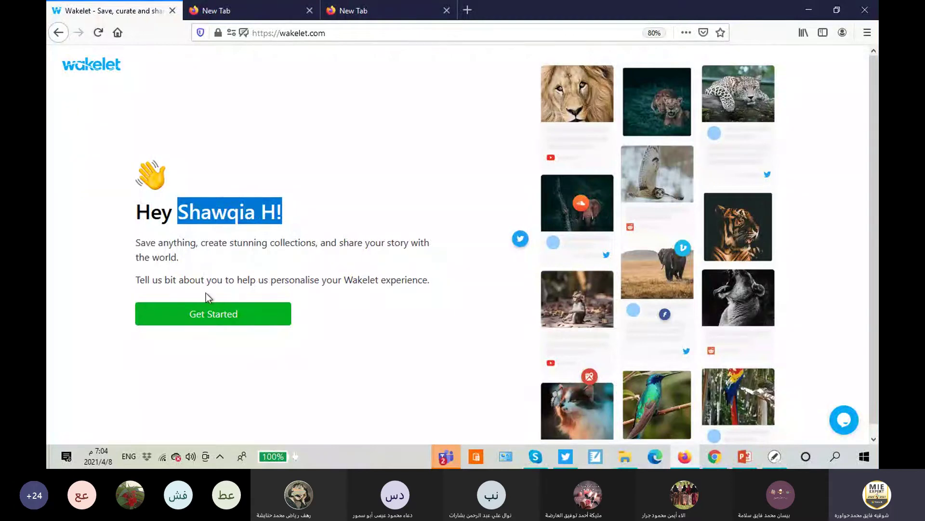
click(203, 319)
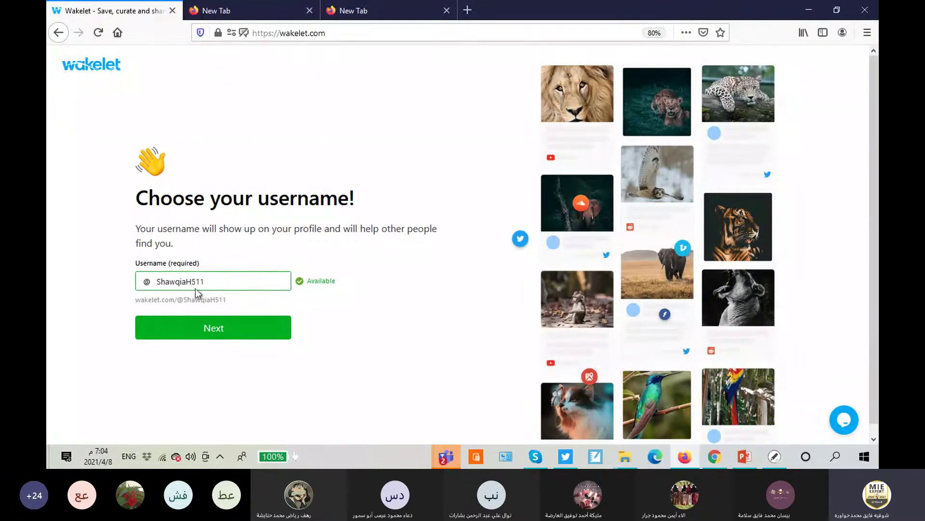
drag(211, 285, 192, 284)
text(2021)
click(209, 332)
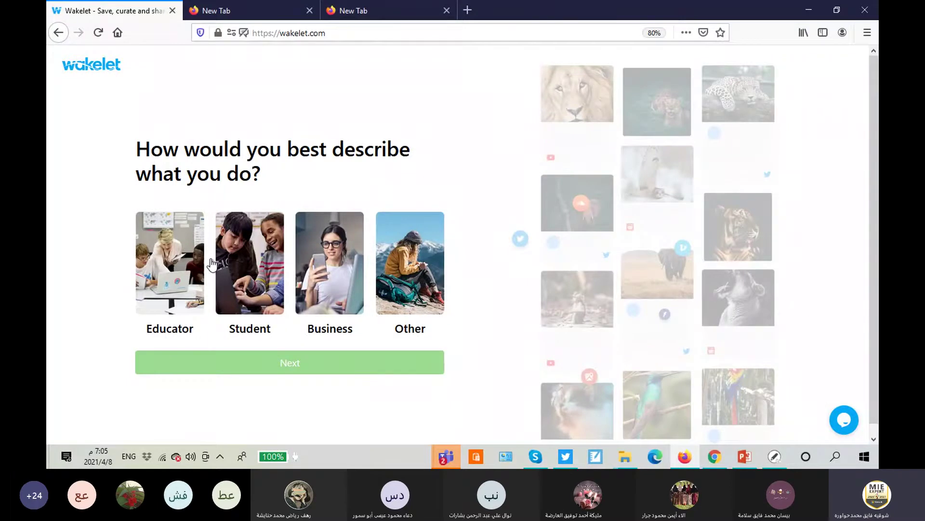
Choose Student as the role and open the list of student levels.
click(170, 261)
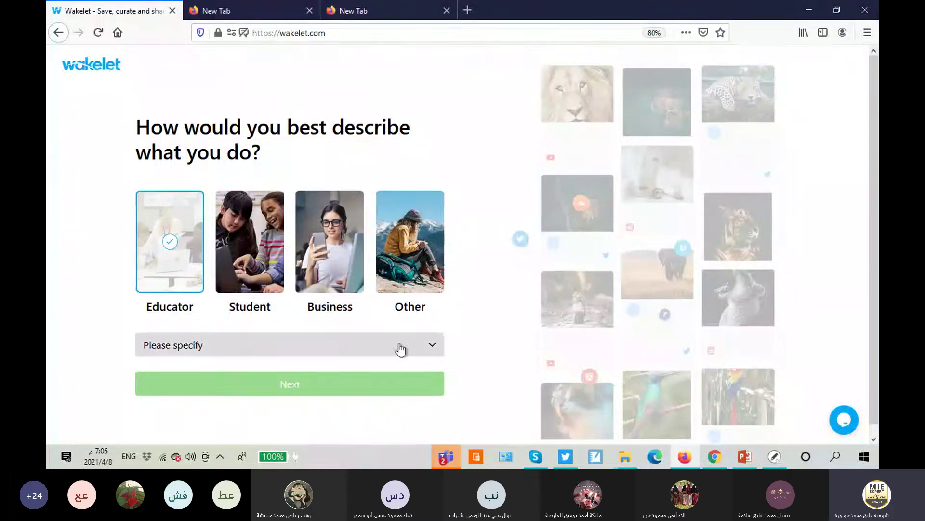
key(Right)
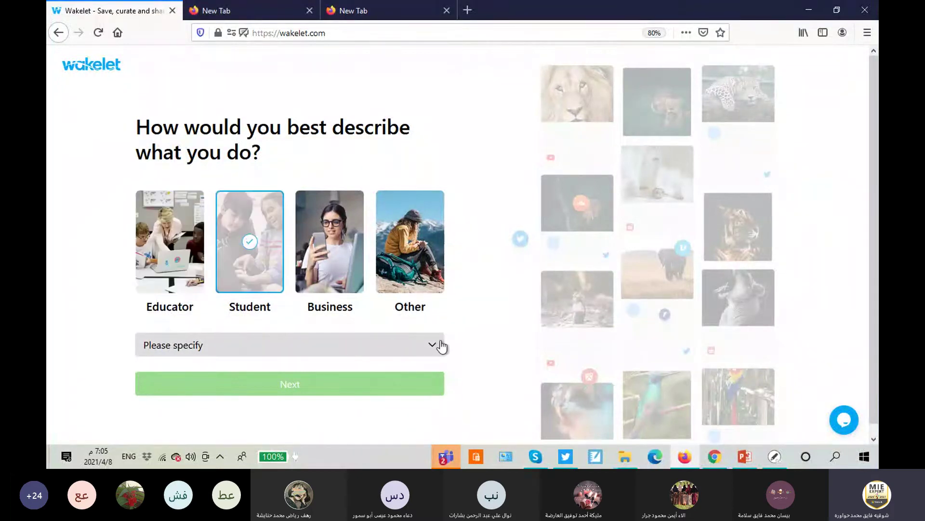
click(434, 345)
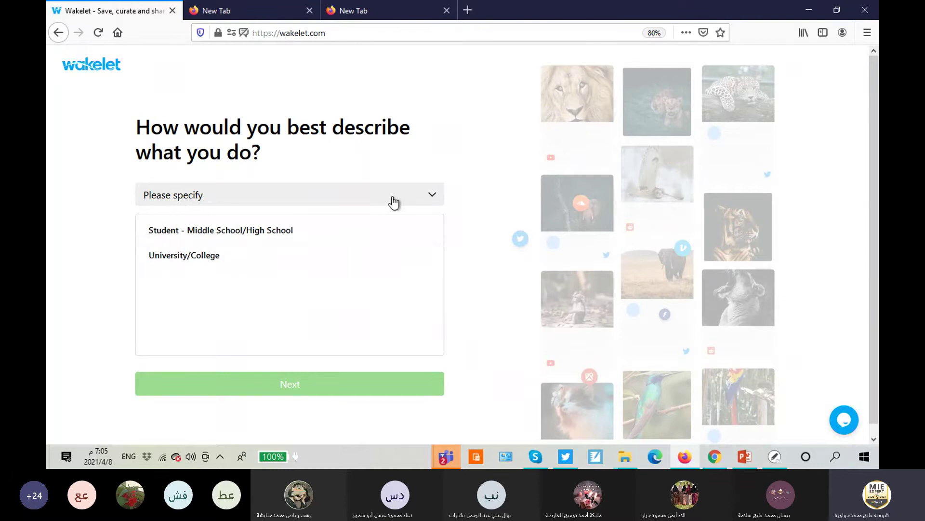
click(434, 199)
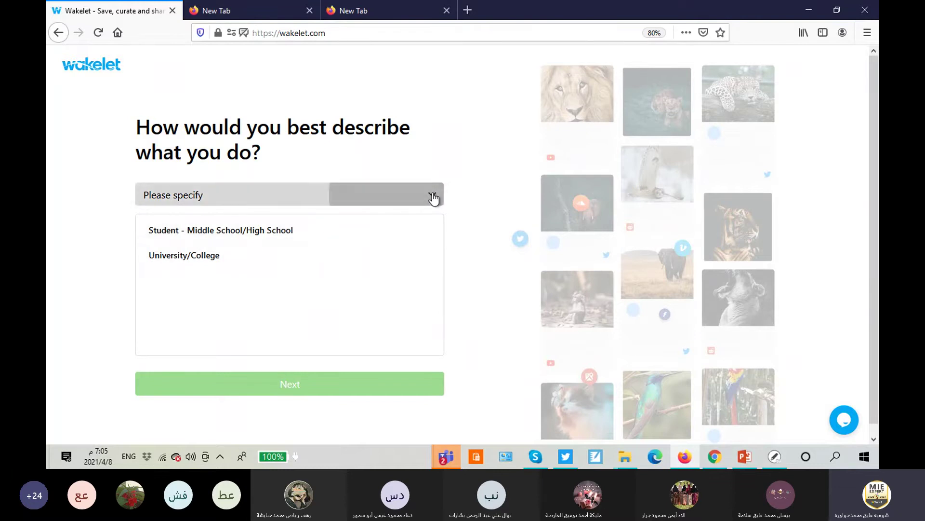
Go back to the email sign-up form and fill in the name and pasted email.
click(58, 32)
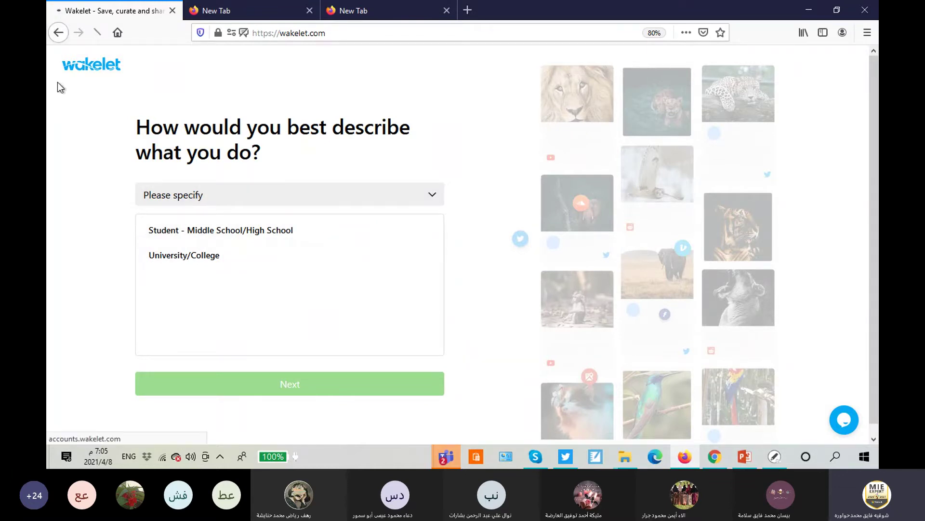
click(437, 318)
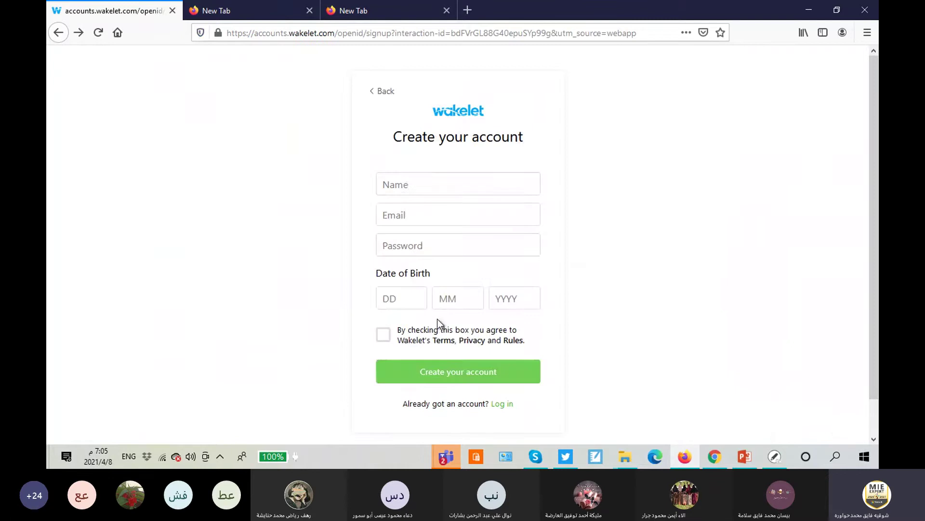
click(405, 181)
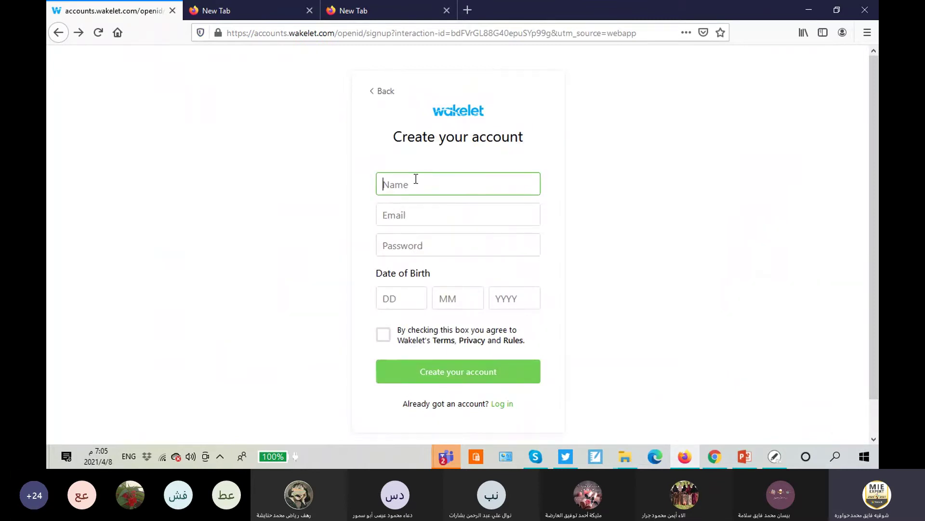
text(Shawqia)
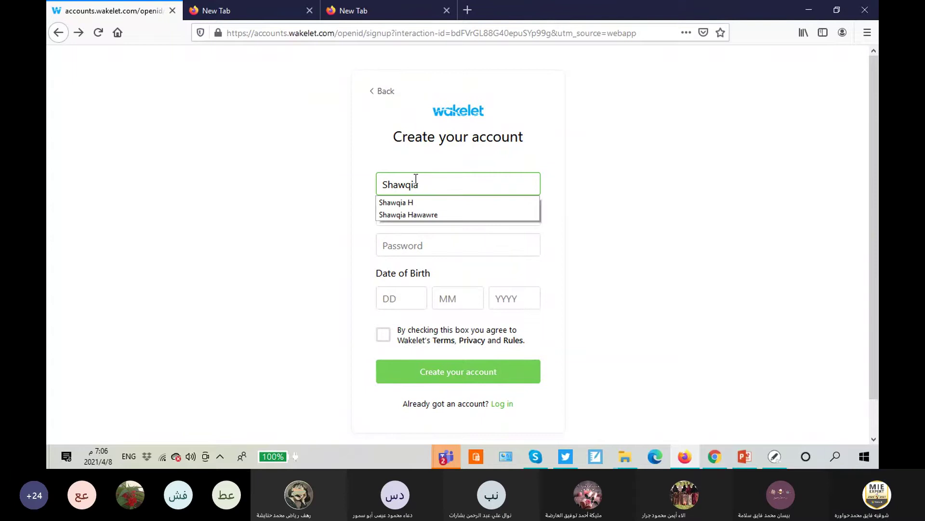
click(420, 202)
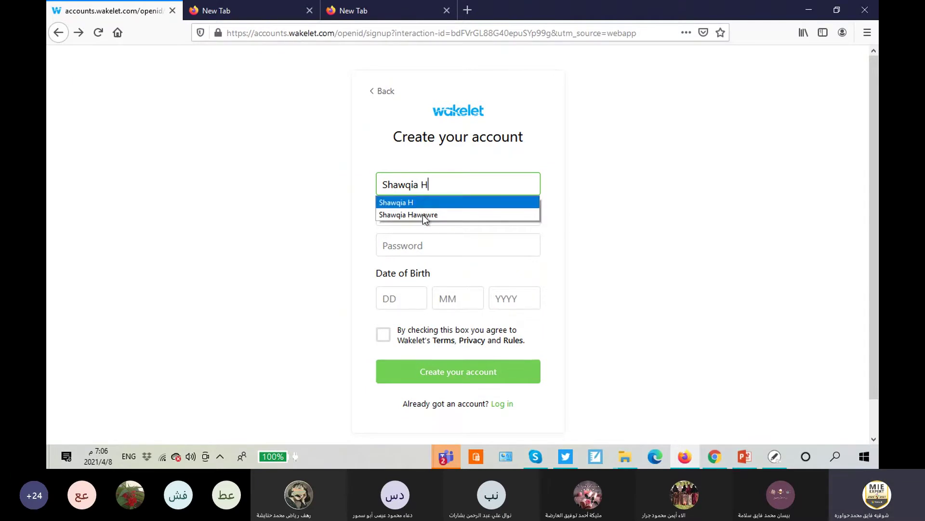
key(Escape)
click(424, 214)
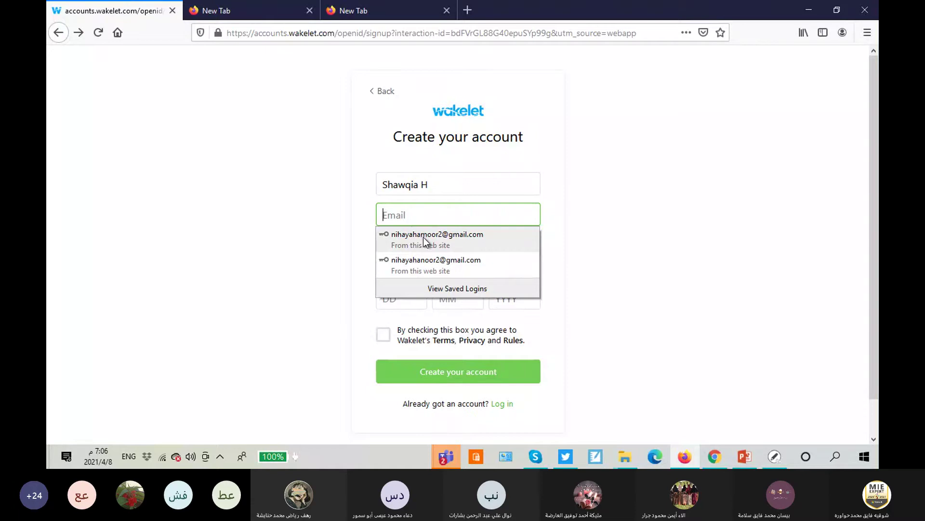
right_click(410, 215)
click(439, 283)
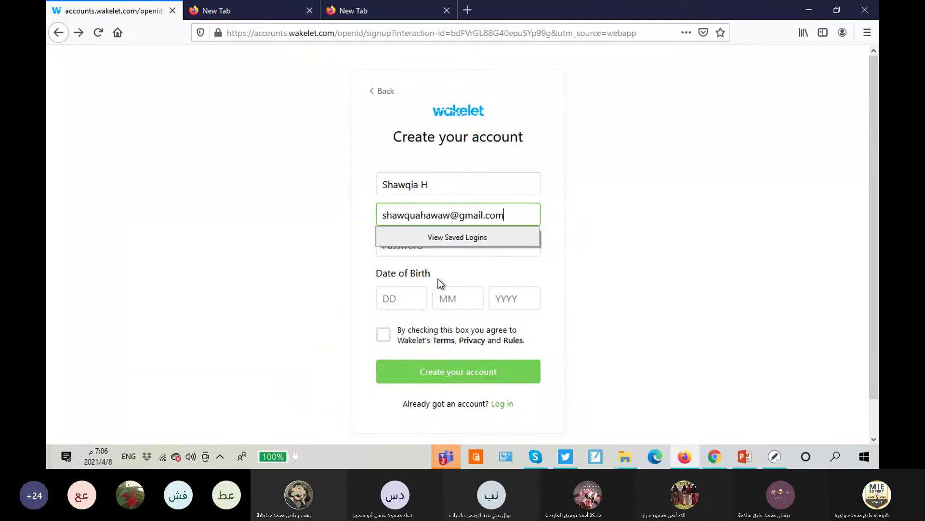
click(495, 258)
Enter a password and birth date 12/12/1980, accept the terms, and submit.
click(454, 241)
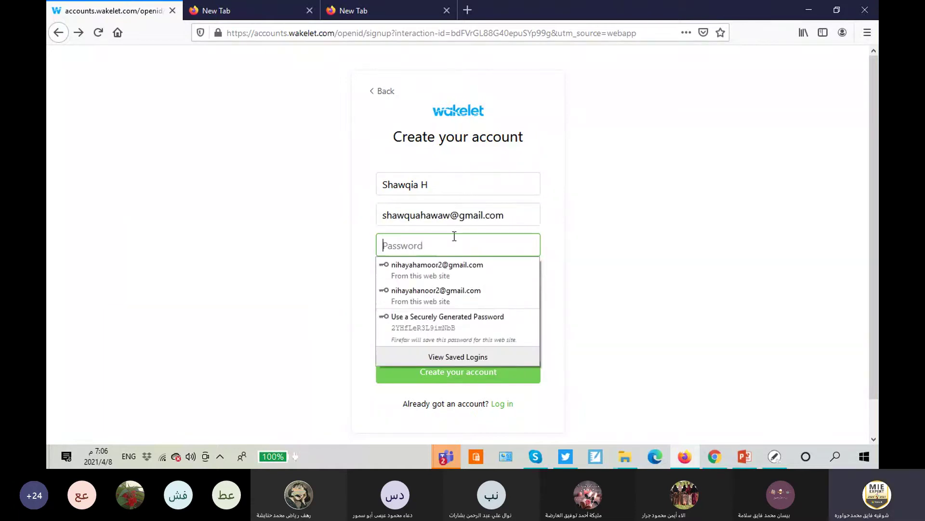
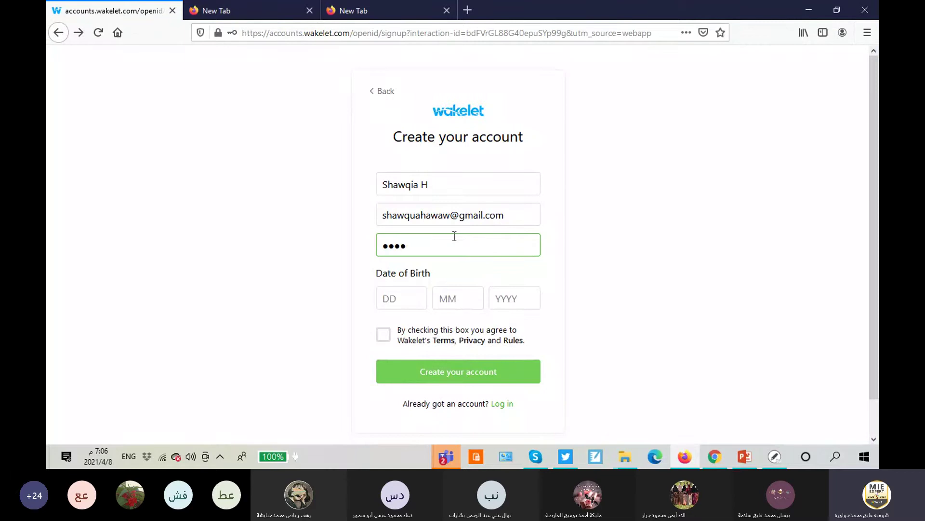
click(416, 292)
text(12)
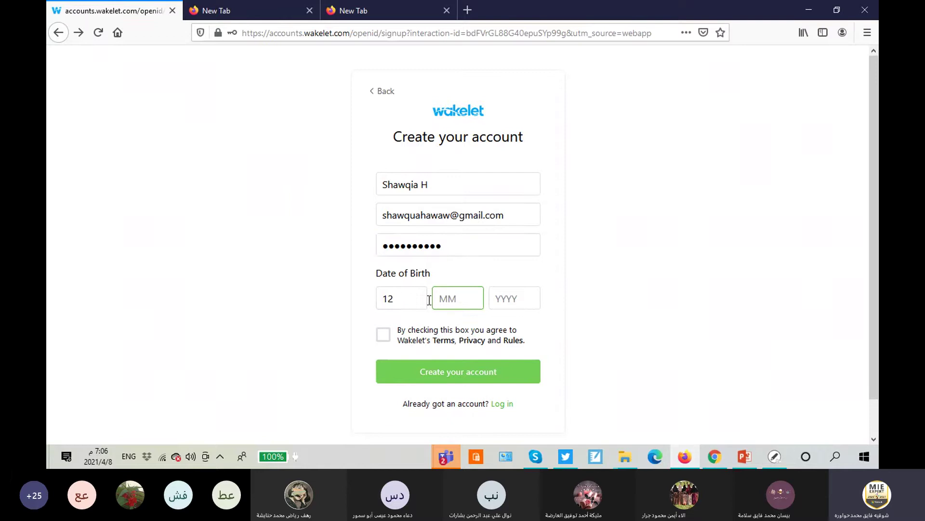
text(121)
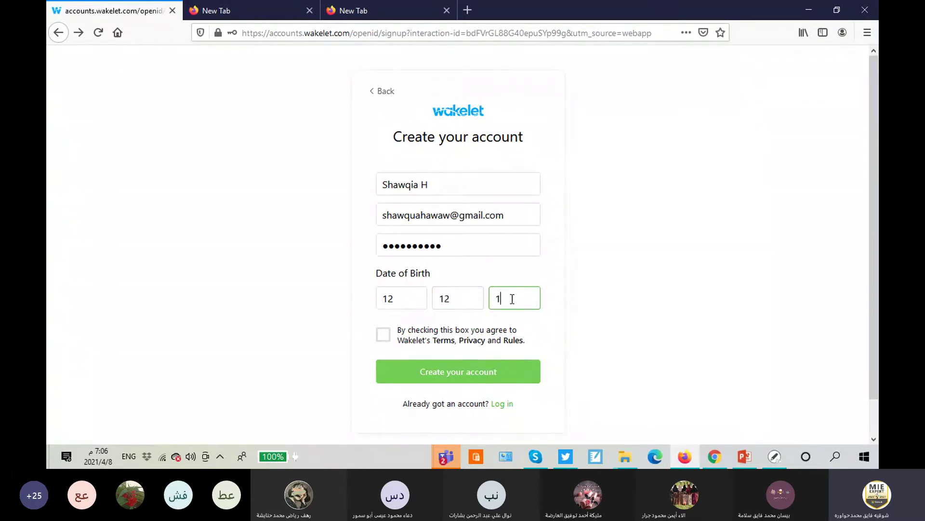
text(980)
click(384, 335)
click(423, 366)
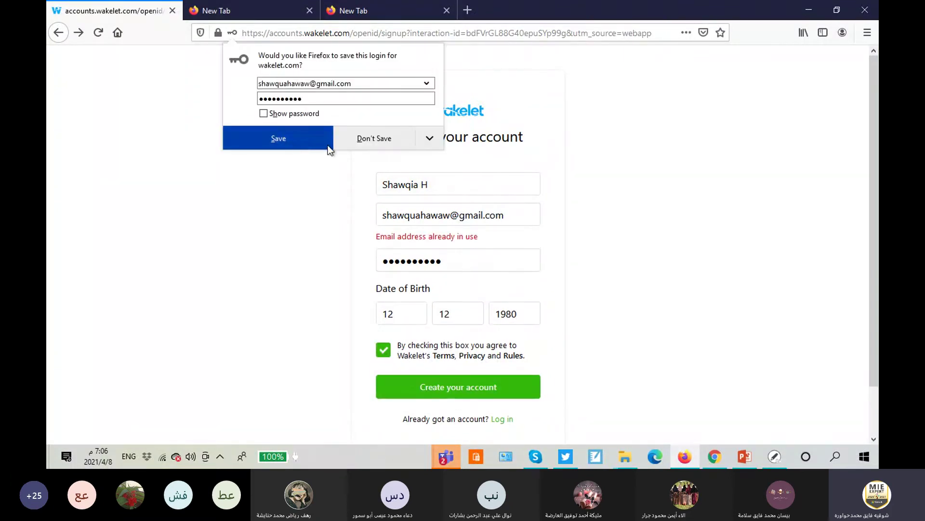
Decline Firefox's save-login prompt and select the whole email address.
click(356, 143)
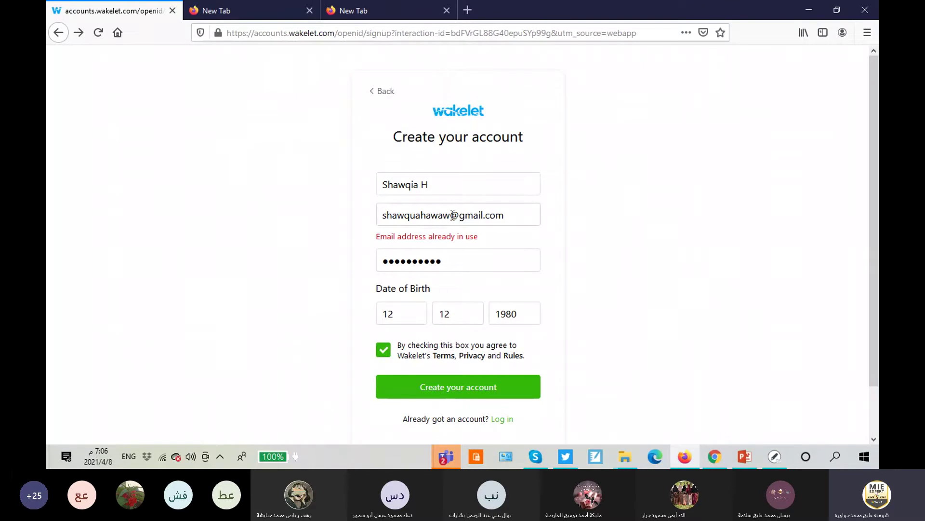
click(452, 215)
triple_click(452, 214)
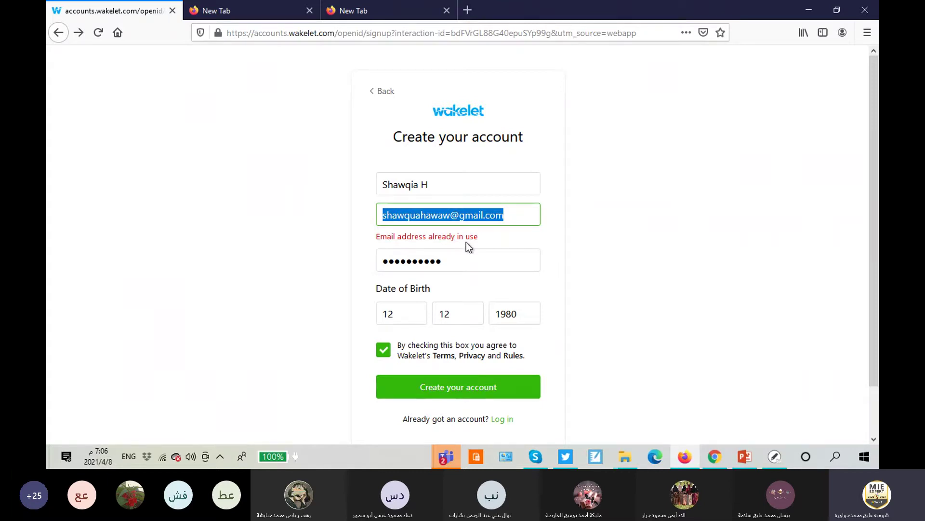
click(428, 262)
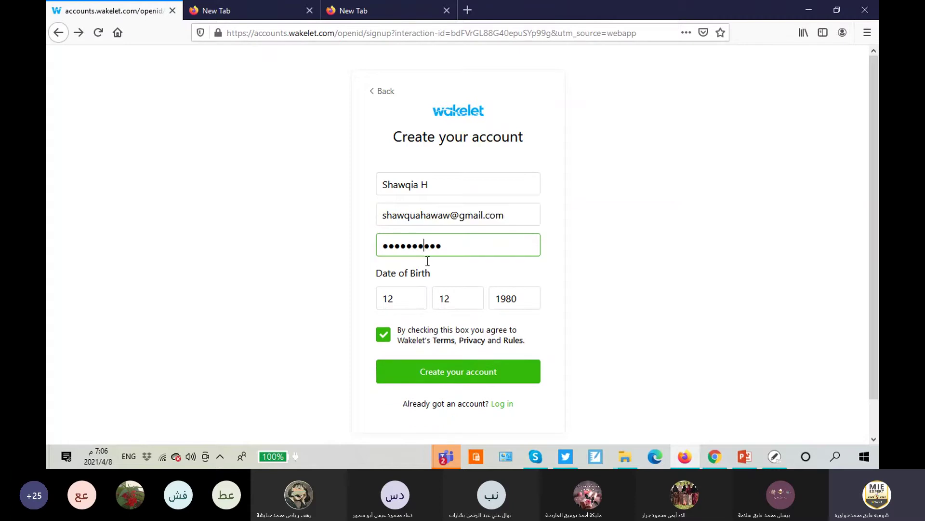
click(426, 214)
click(426, 214)
triple_click(427, 214)
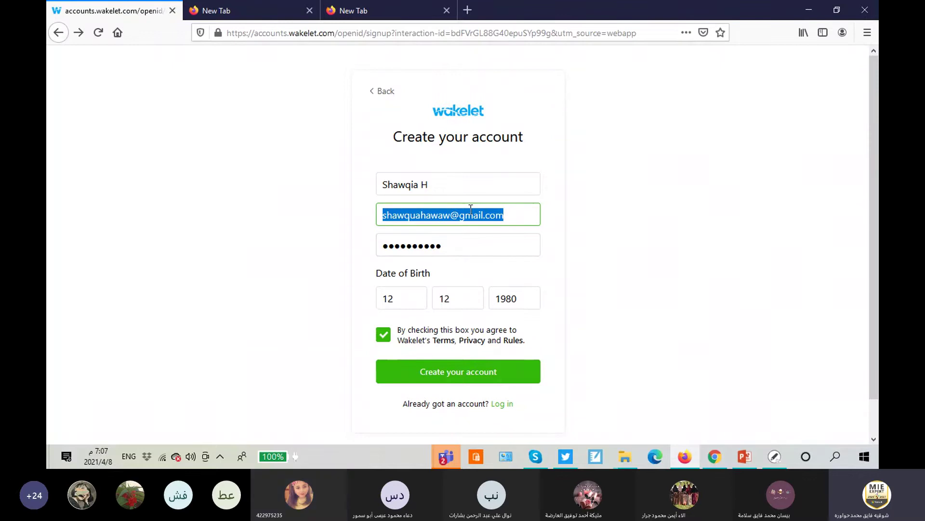
Replace the name with a different person's name and select the email for replacing.
click(435, 184)
drag(436, 184, 414, 139)
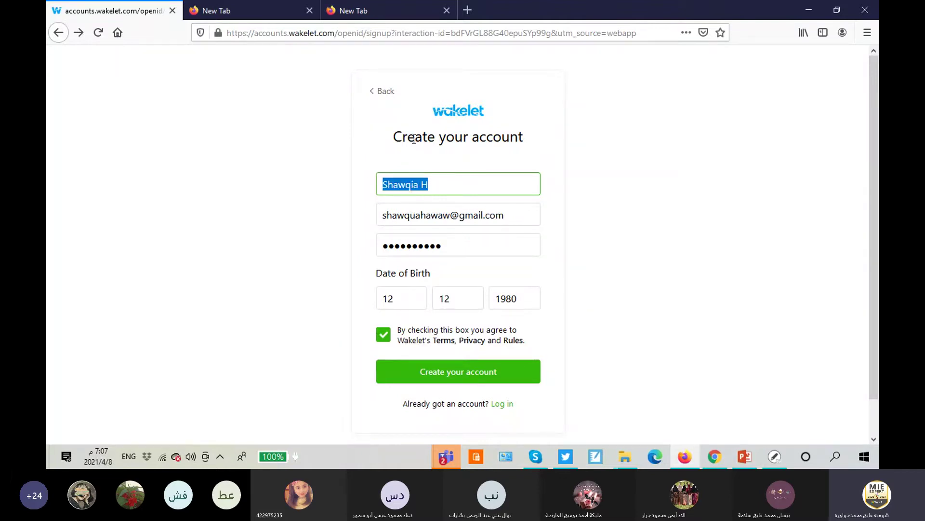
text(Tuqa)
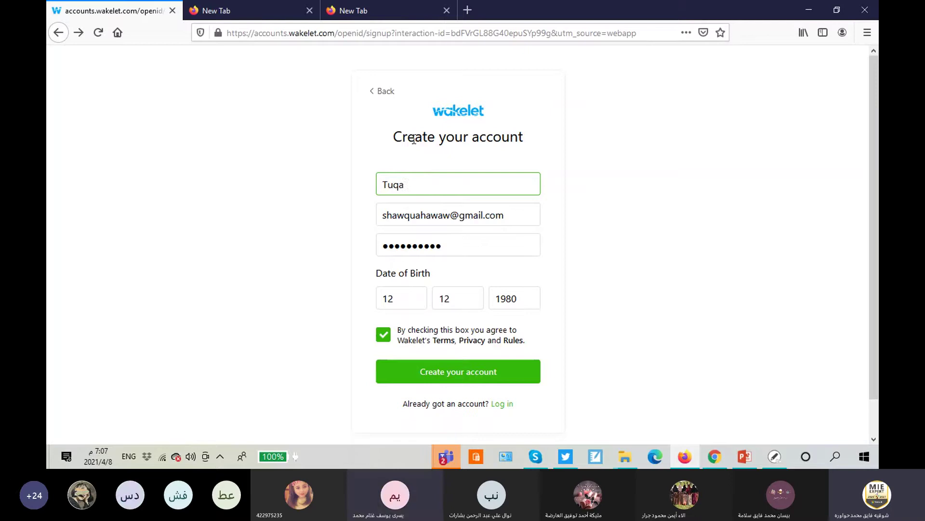
click(452, 213)
click(452, 214)
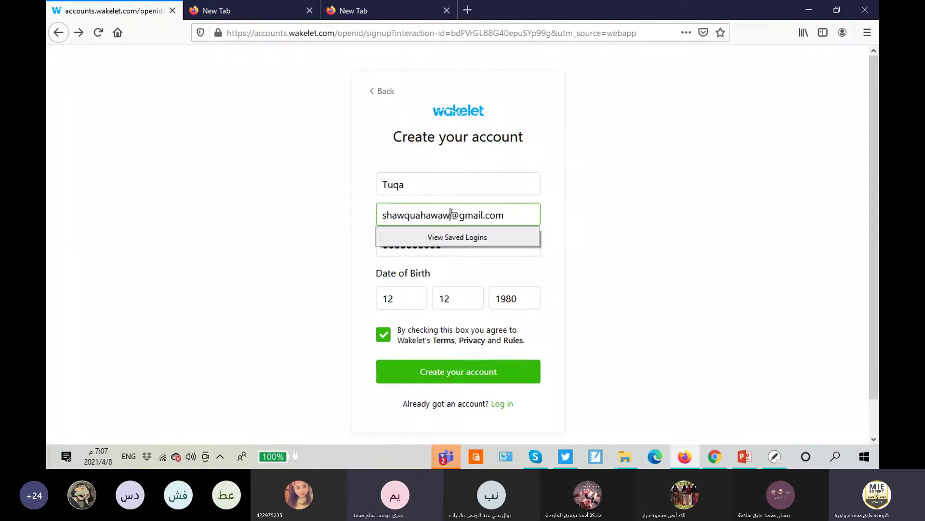
double_click(452, 213)
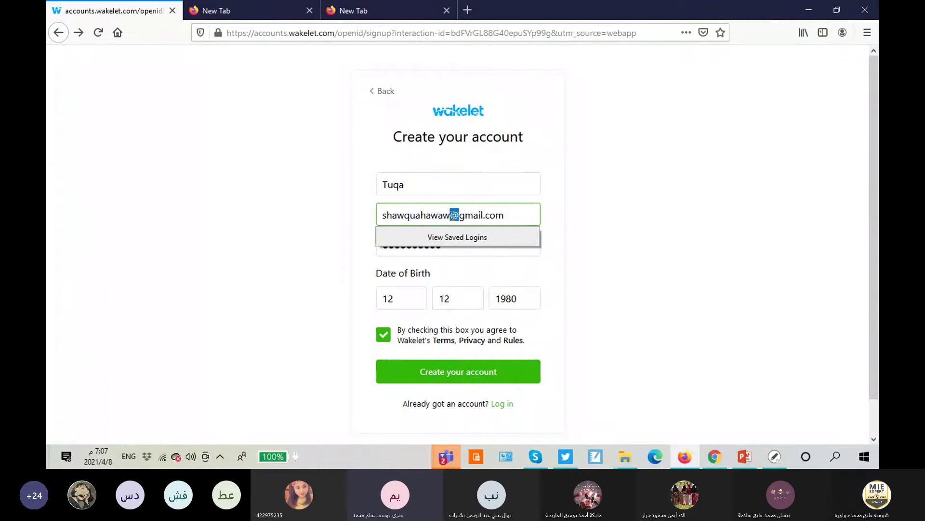
triple_click(453, 215)
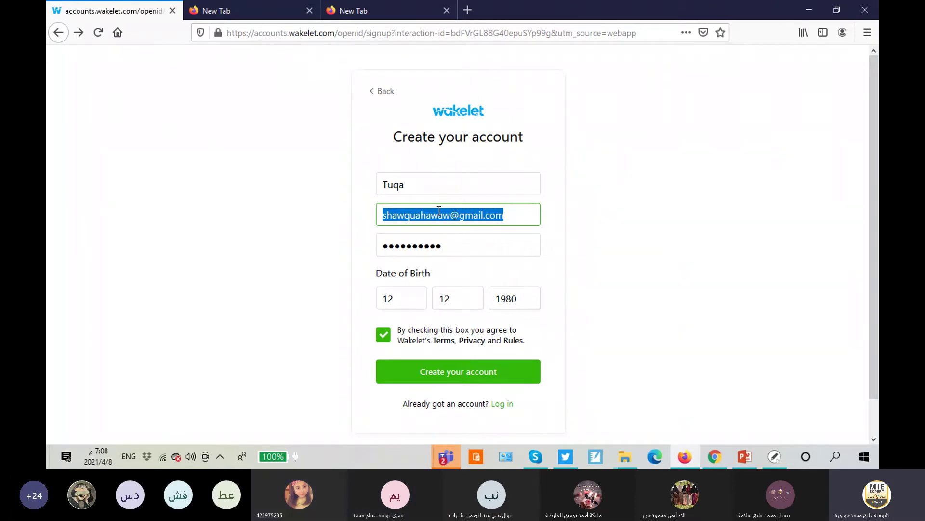
text(h)
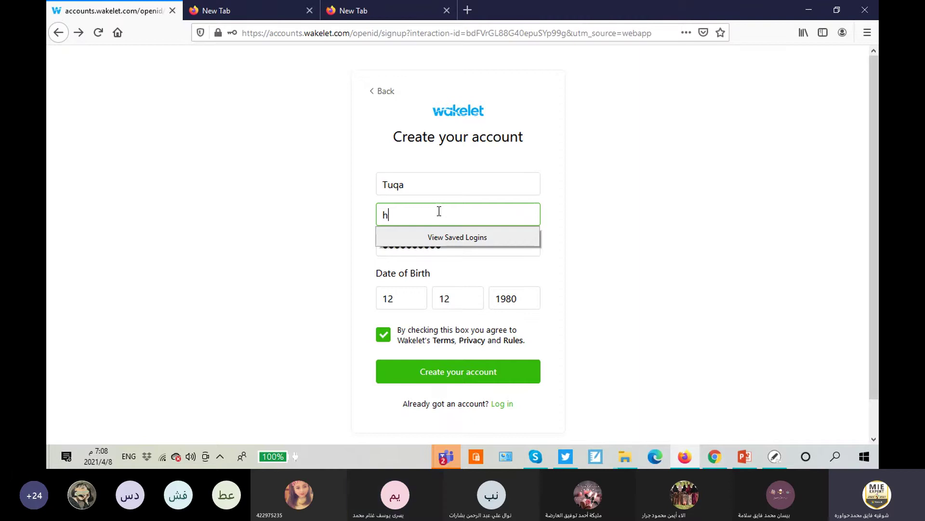
text(e)
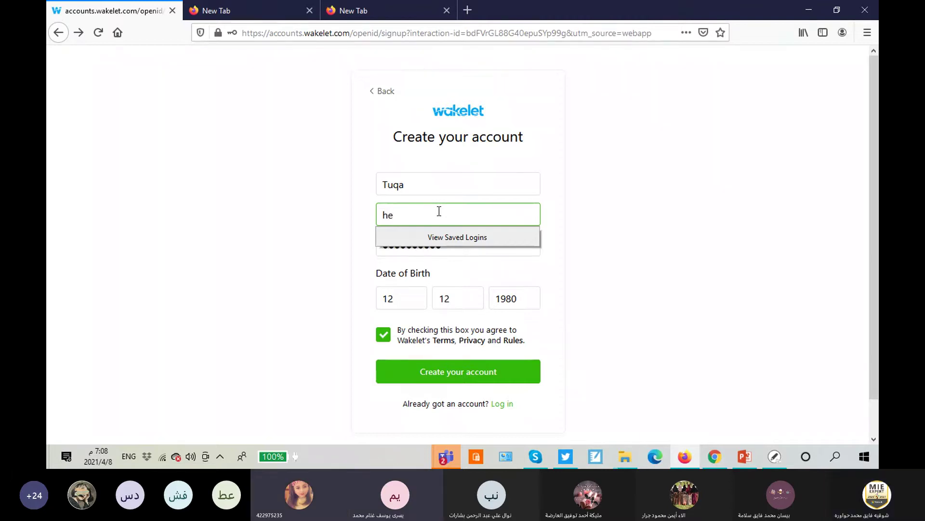
key(BackSpace)
key(BackSpace)
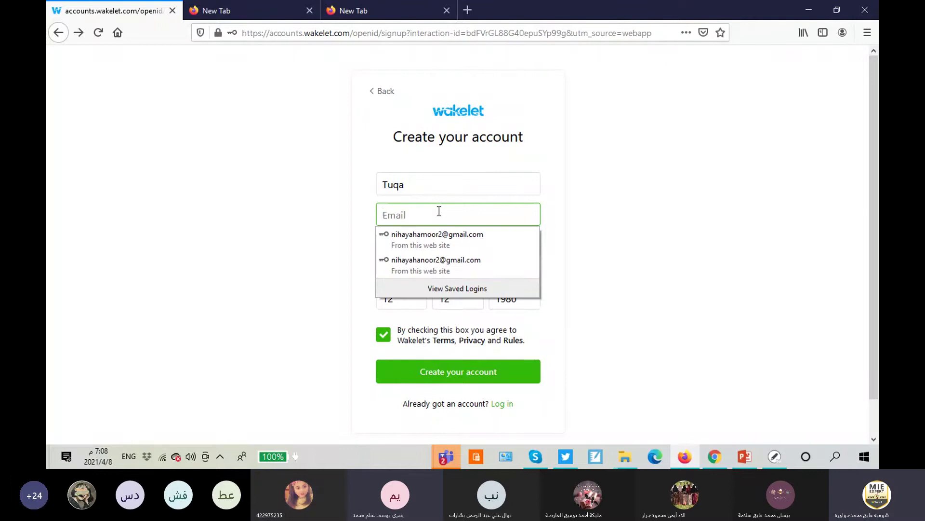
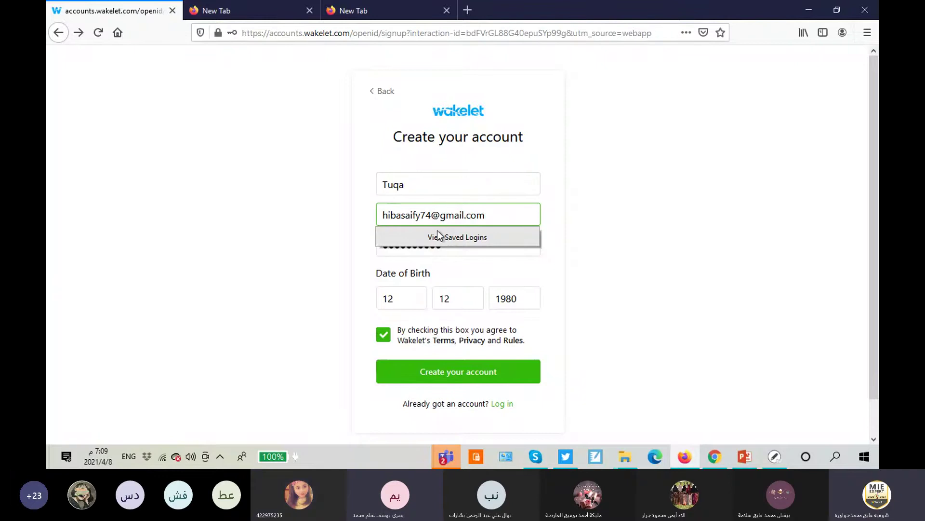
Replace the old password with a new, longer password.
click(605, 256)
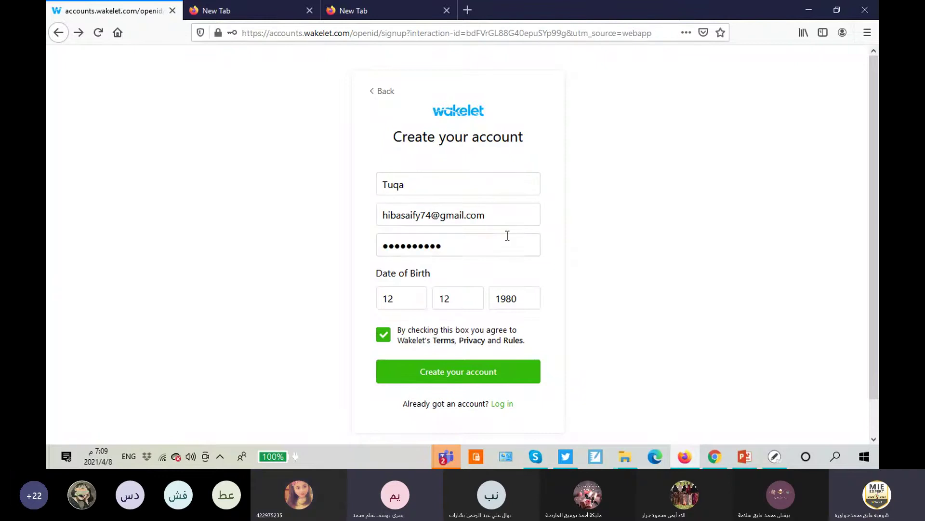
double_click(427, 244)
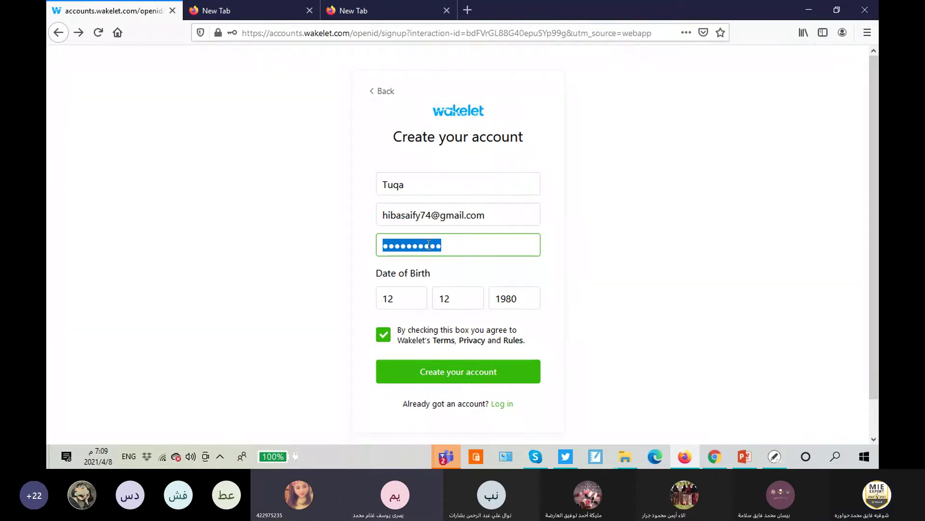
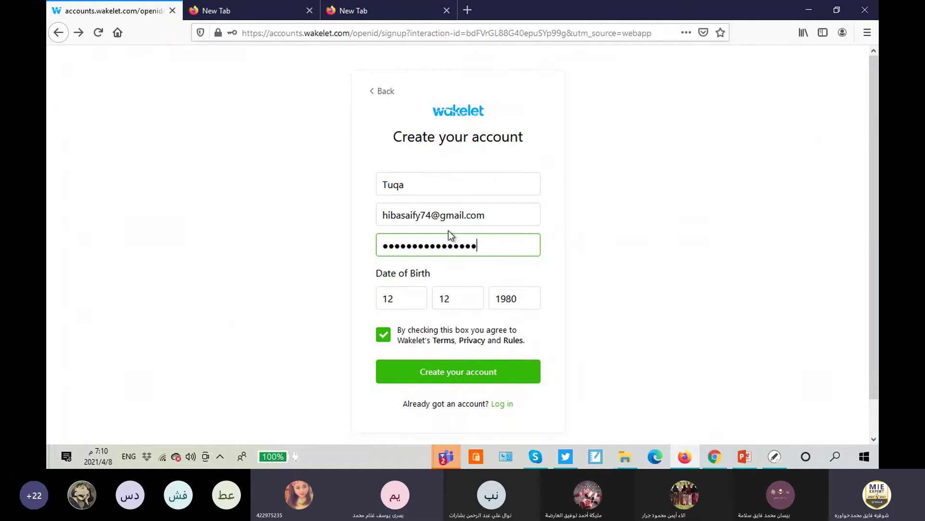
Submit the completed form with Create your account to reach the welcome page.
click(442, 375)
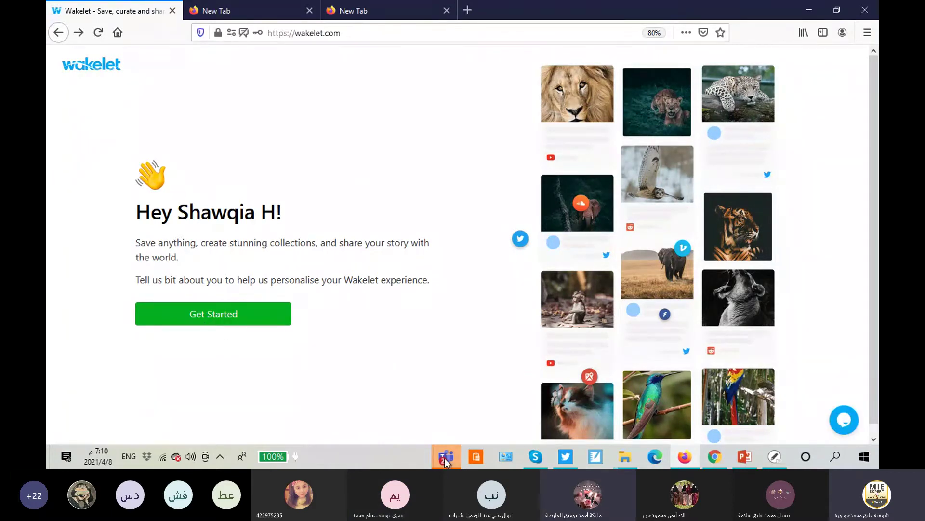
mouse_move(444, 458)
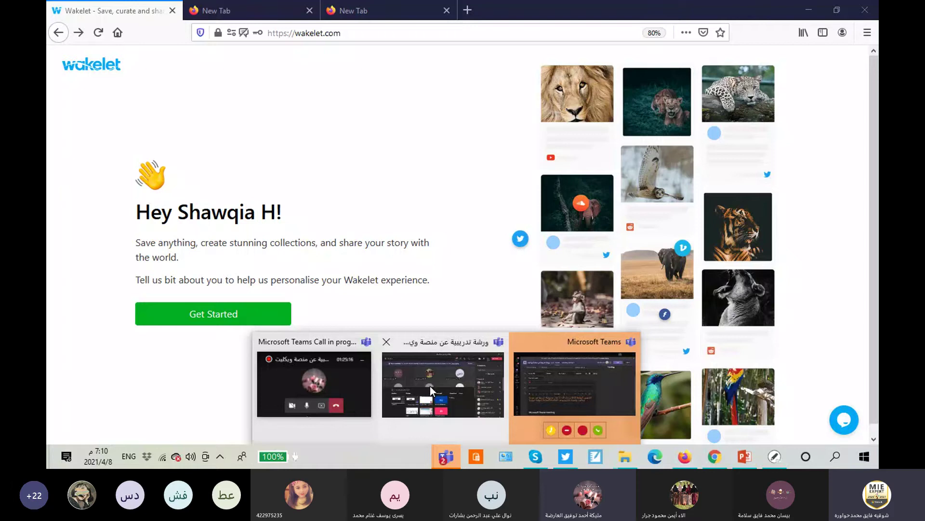
click(396, 377)
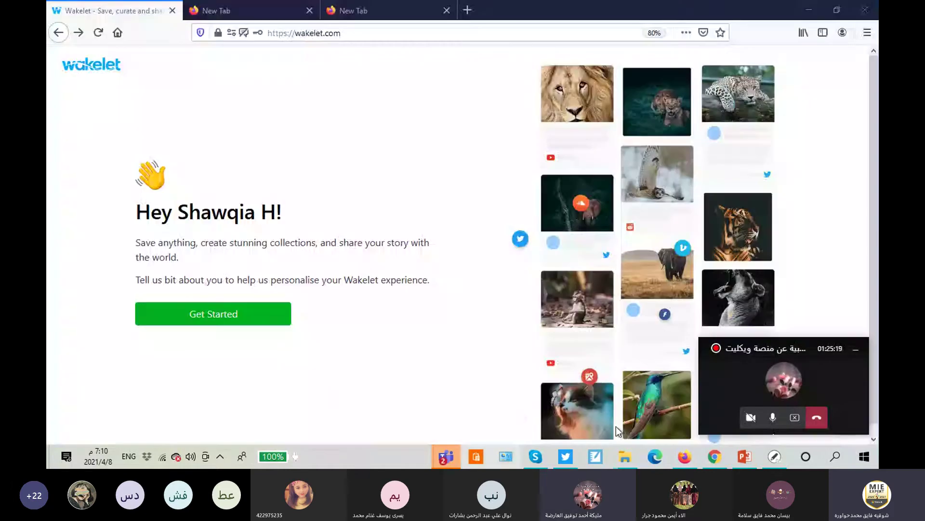
click(771, 371)
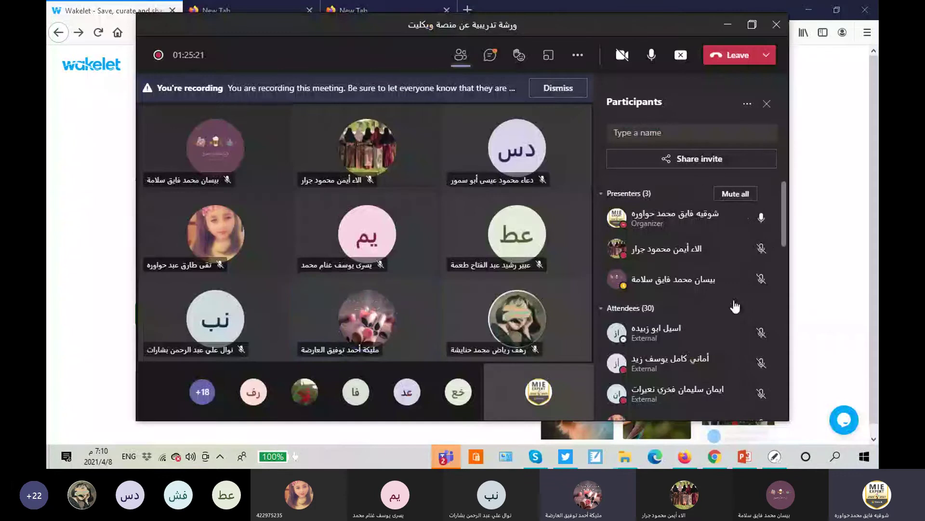
scroll(730, 291, down, 10)
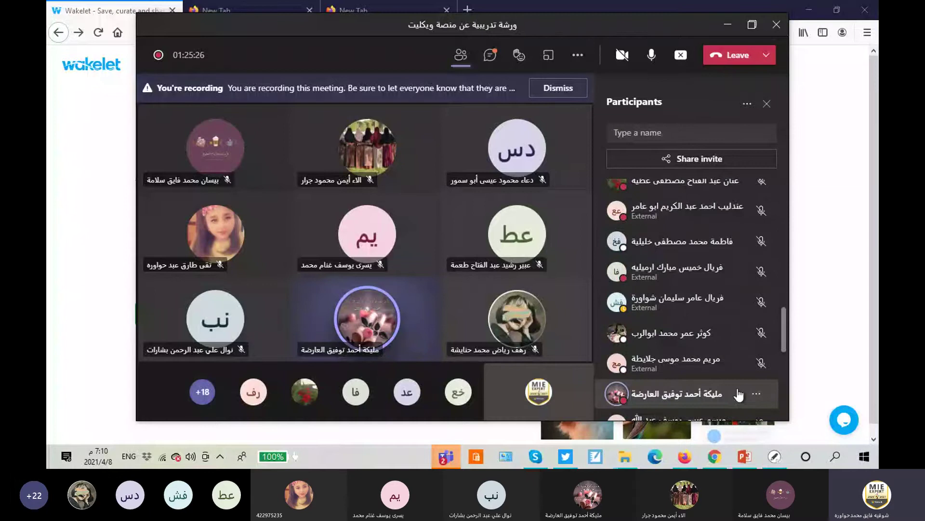
key(alt+Tab)
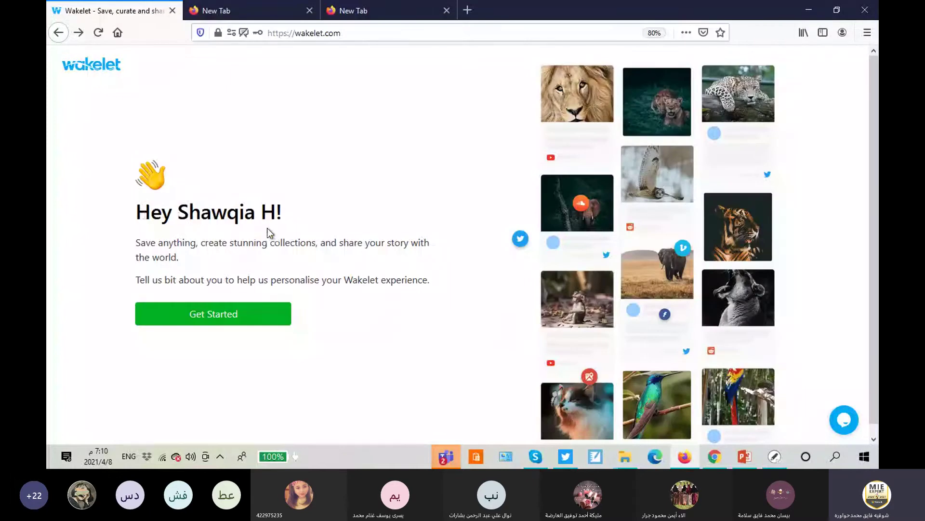
Keep the suggested username and set the role to Educator at High school (ages 14-18).
click(207, 326)
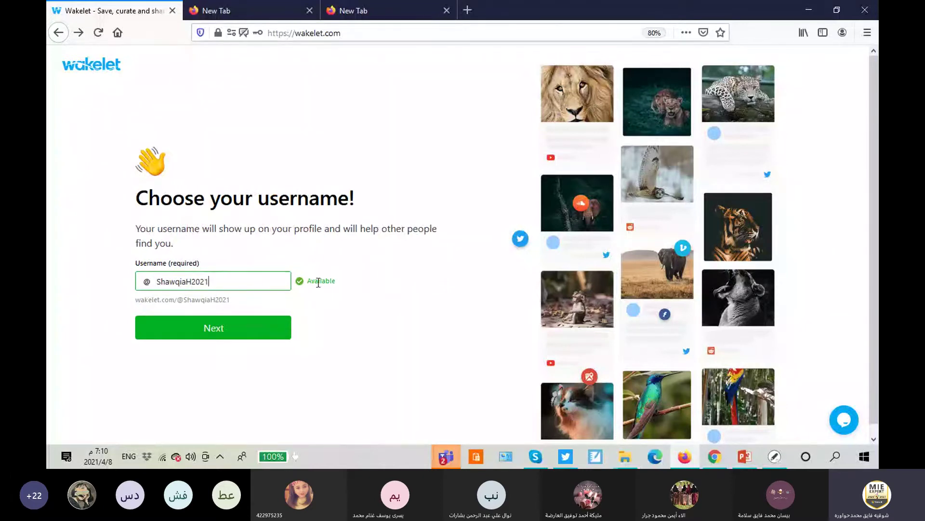
click(212, 332)
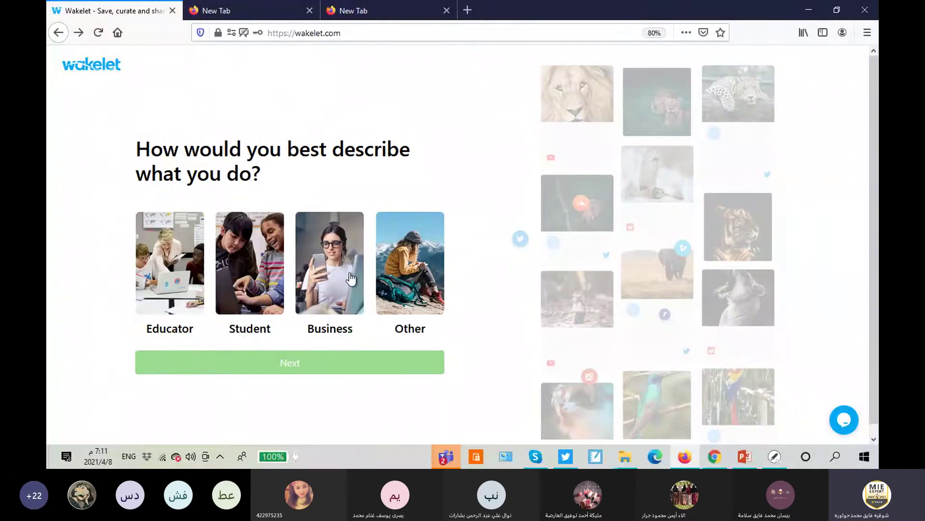
click(167, 268)
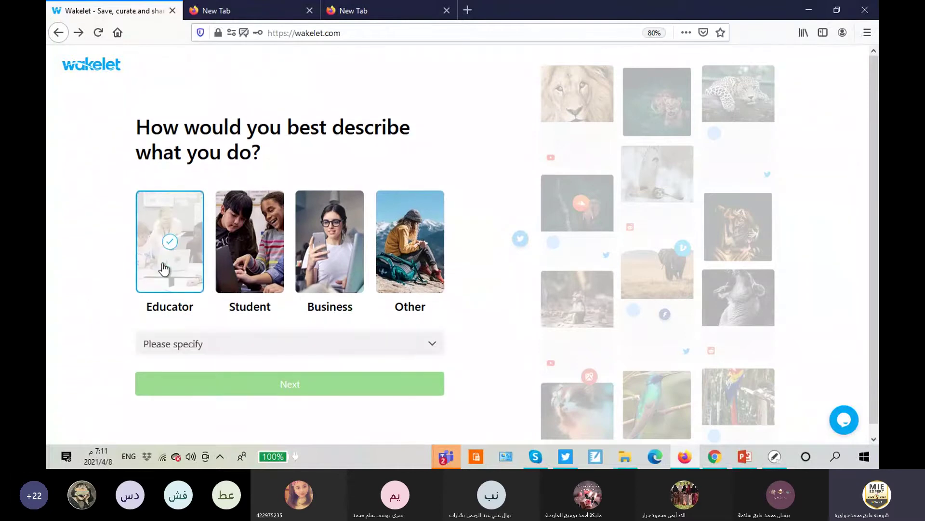
click(433, 345)
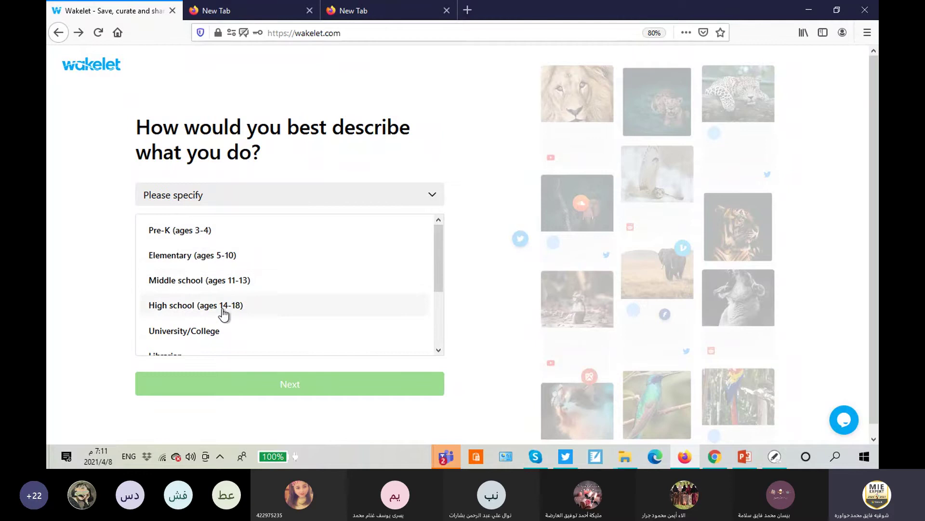
click(198, 309)
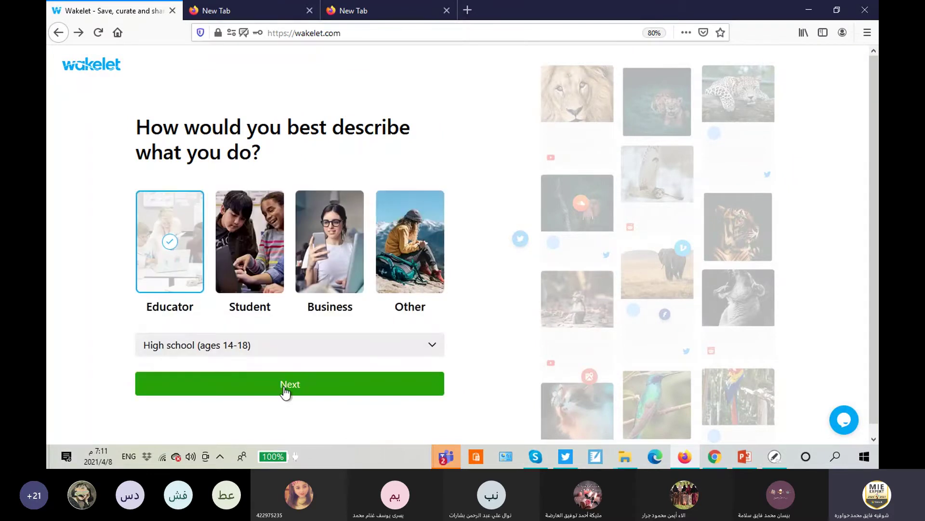
click(283, 387)
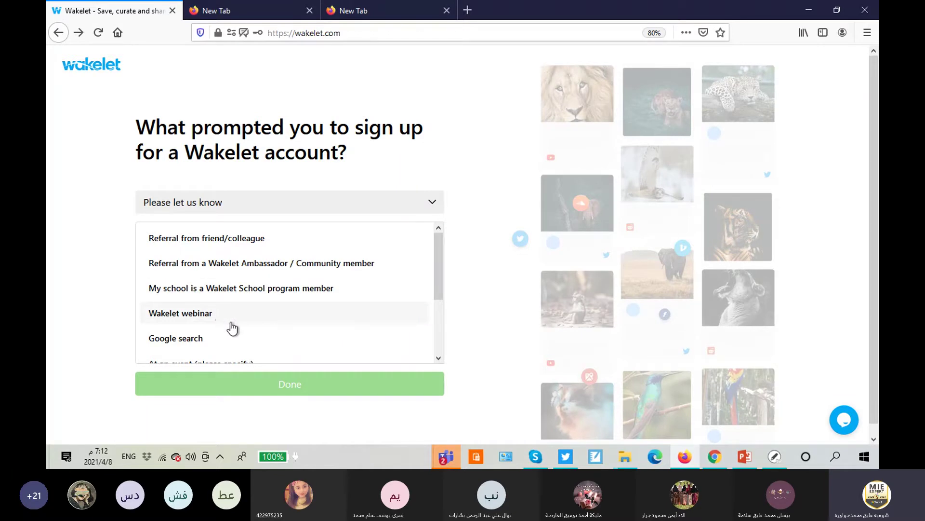
Answer the sign-up question with 'Referral from a Wakelet Ambassador / Community member' and submit it.
drag(439, 278, 438, 307)
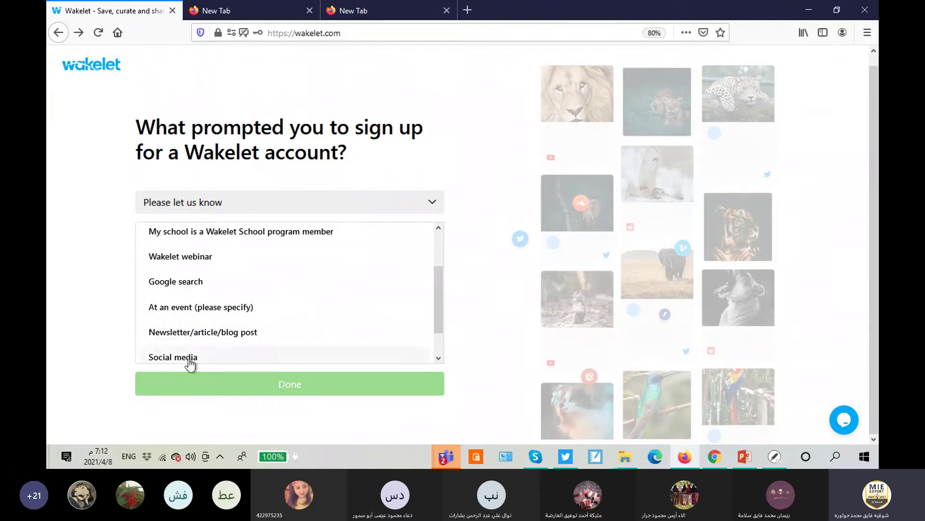
drag(438, 314, 438, 337)
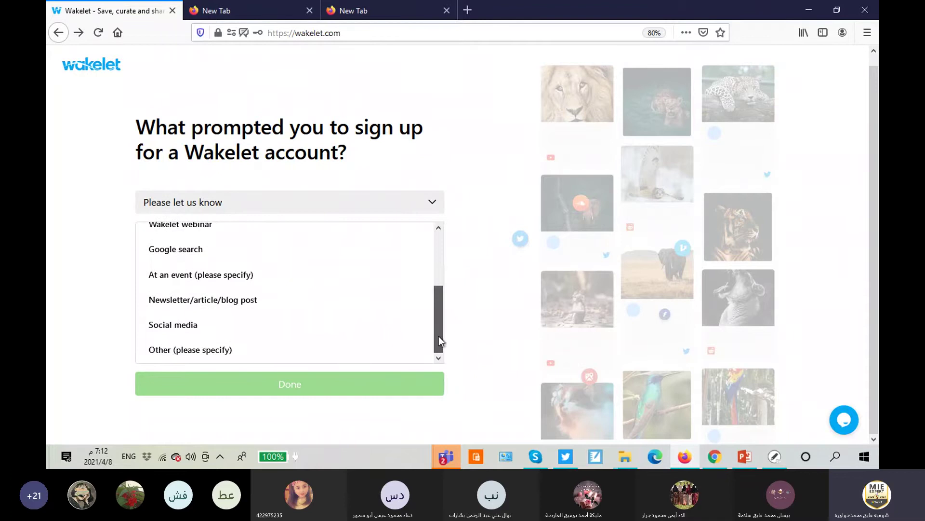
drag(438, 340, 388, 264)
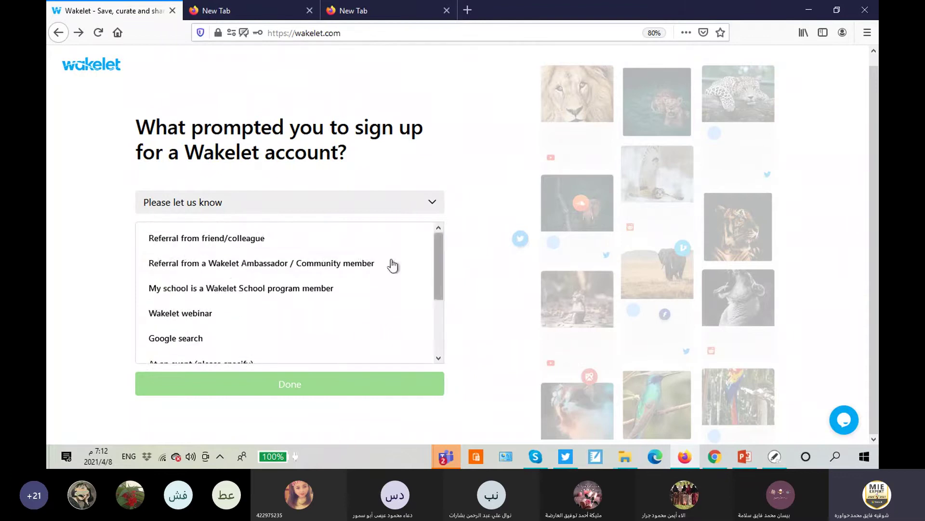
click(233, 264)
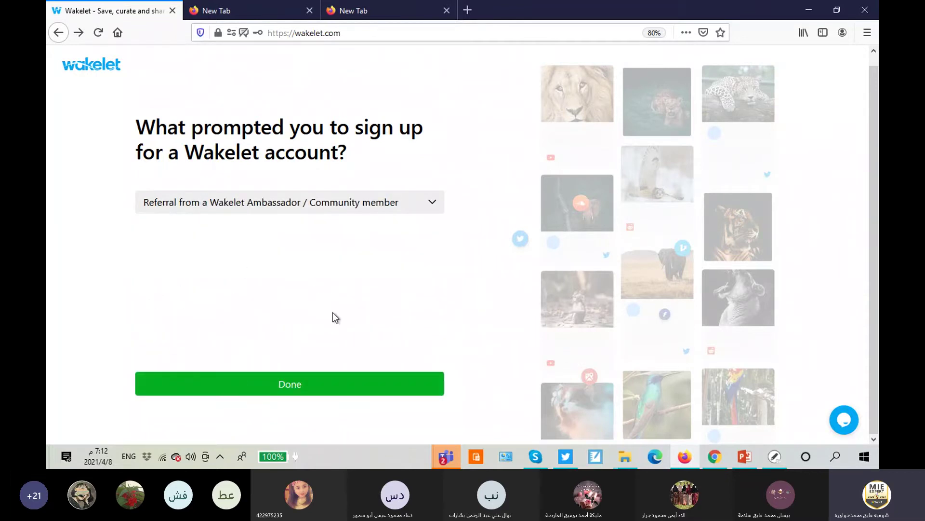
click(287, 390)
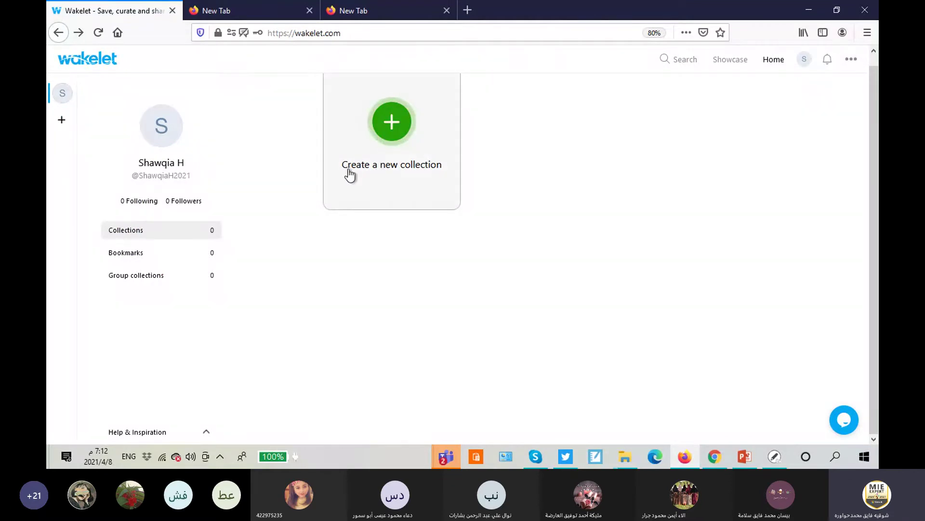
Open the new account's empty profile page and view its notifications and account options.
click(161, 131)
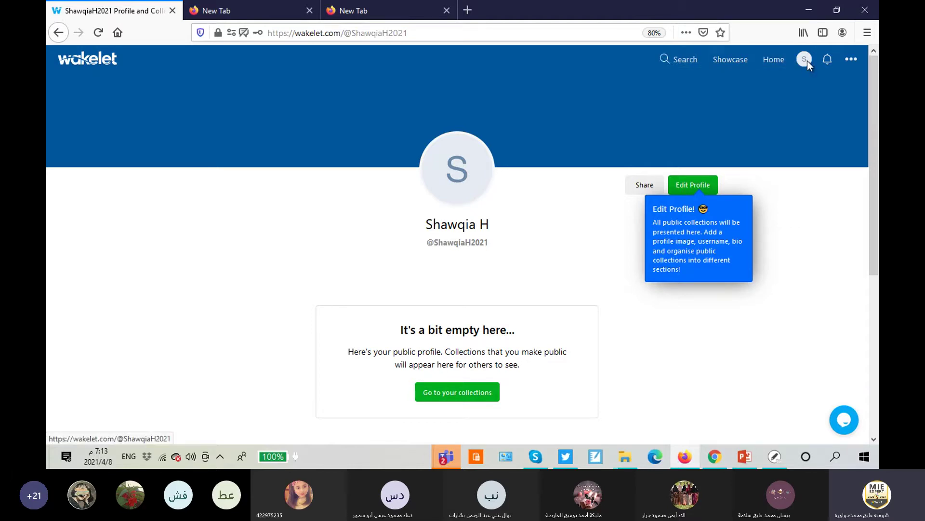
click(834, 61)
click(853, 62)
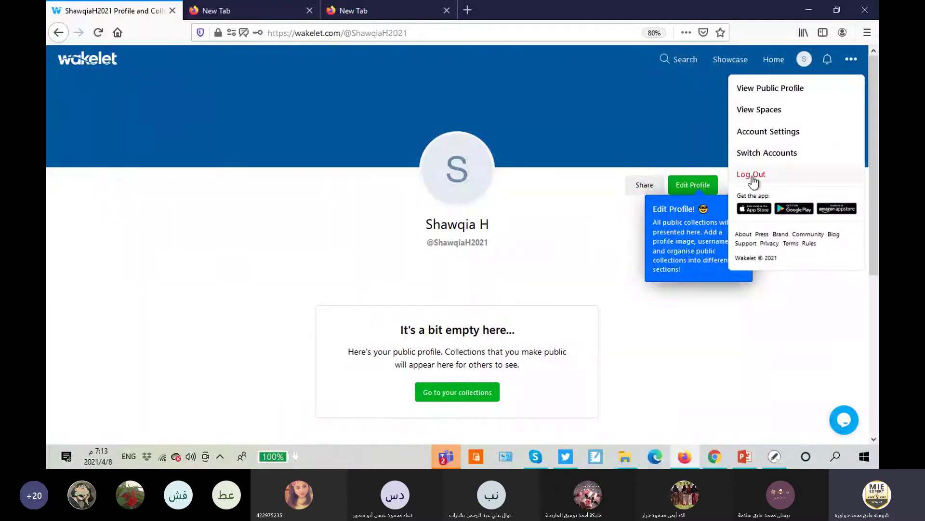
Go back to Home and start a new blank collection.
click(771, 60)
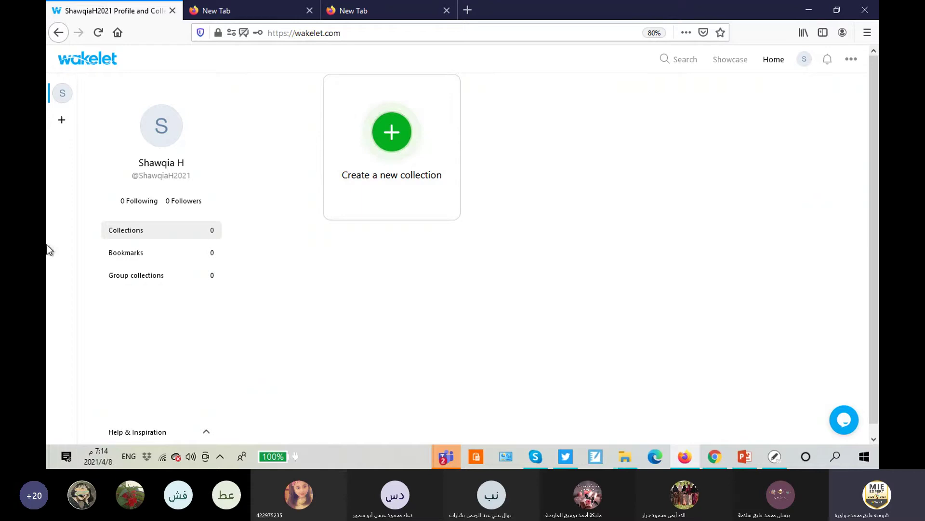
click(392, 132)
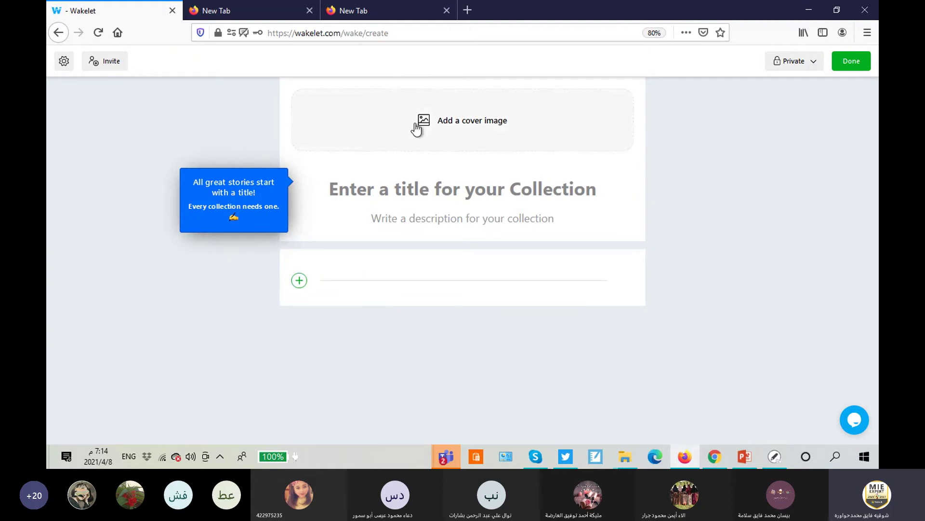
Choose to upload a cover image for the collection from the computer.
click(459, 126)
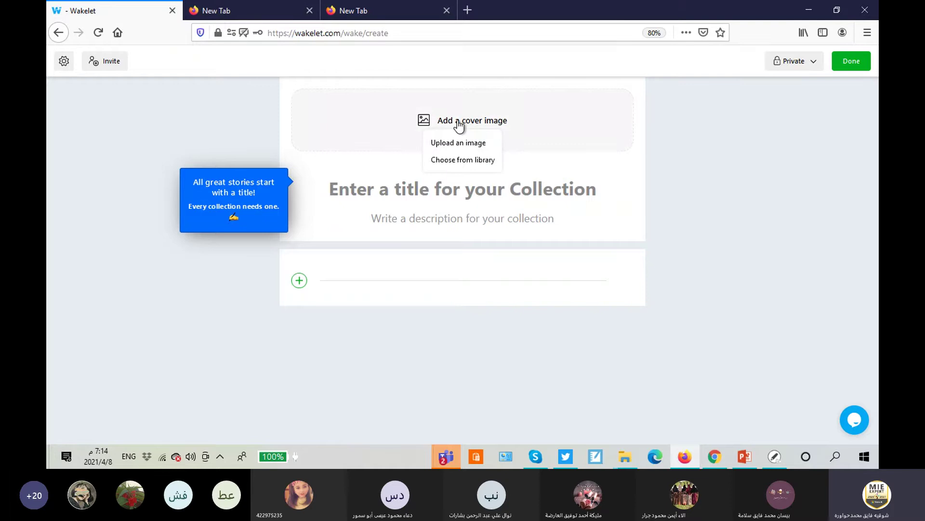
click(435, 146)
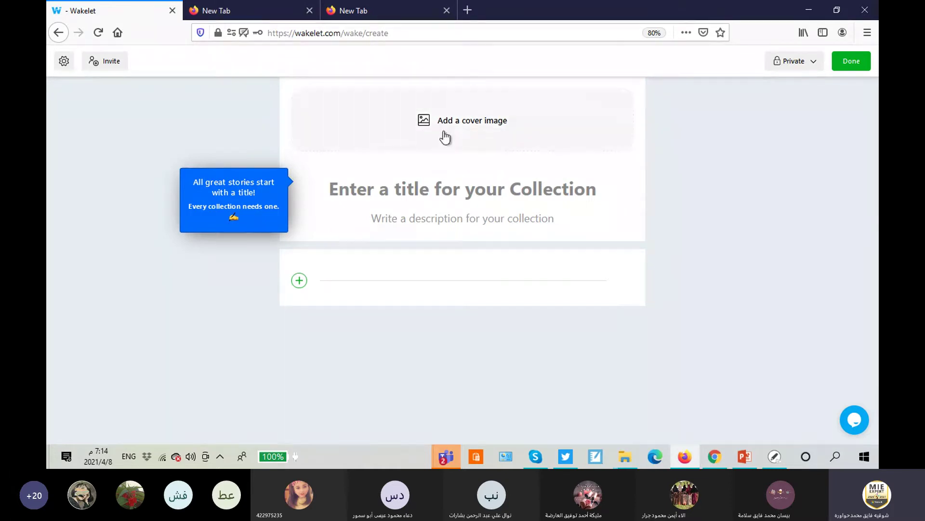
click(442, 136)
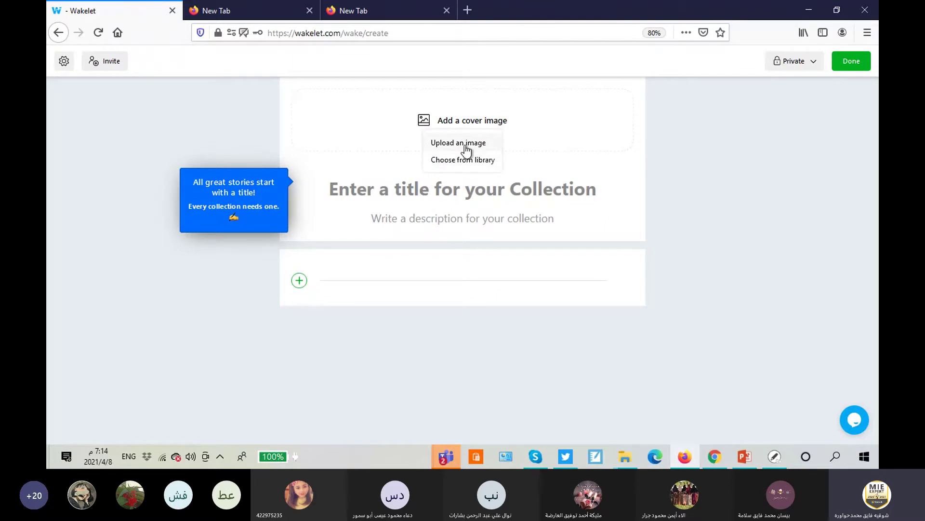
click(466, 145)
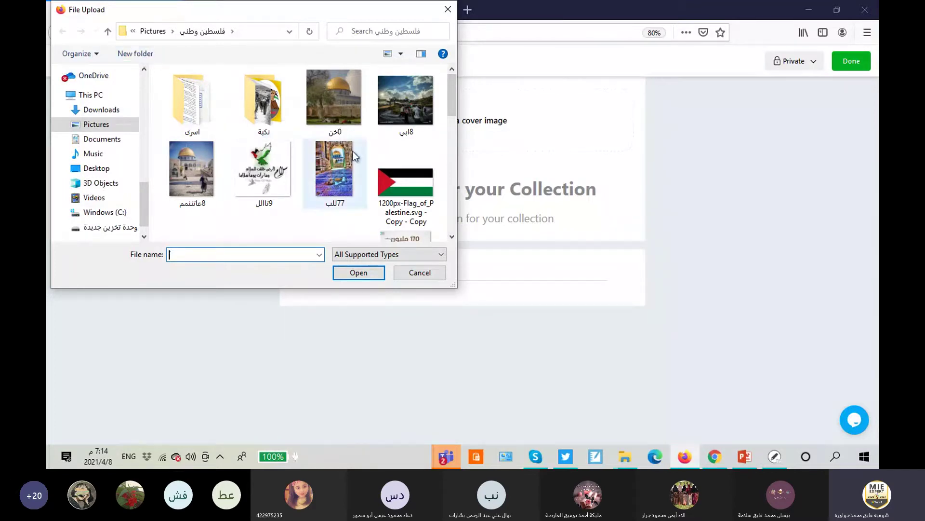
Pick 'غغغ - Copy' from Desktop > فلسطين وطني and upload it as the cover.
scroll(318, 151, down, 5)
scroll(283, 155, up, 5)
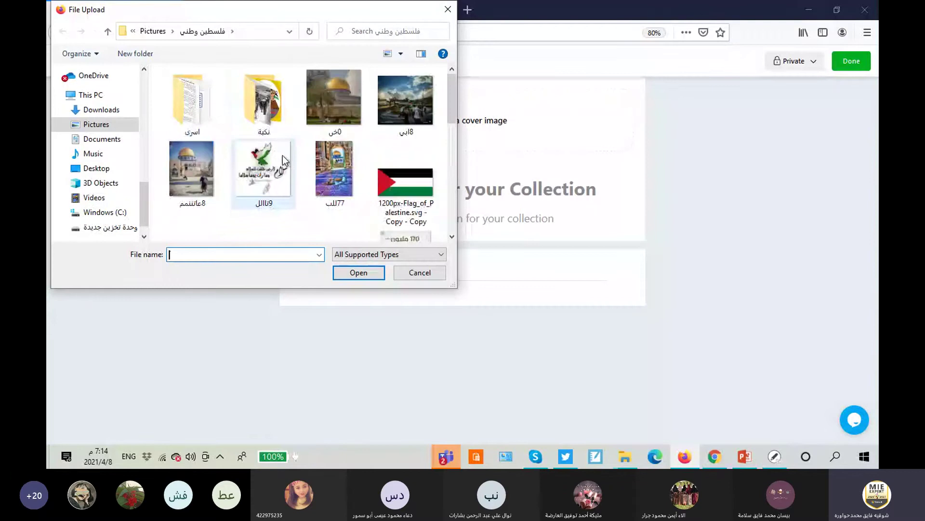
drag(144, 202, 144, 86)
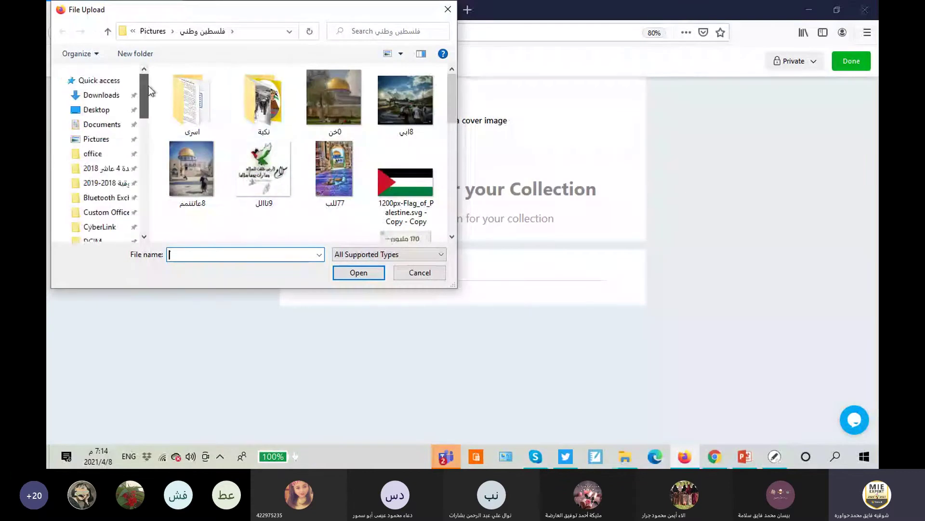
click(96, 109)
scroll(337, 169, down, 1)
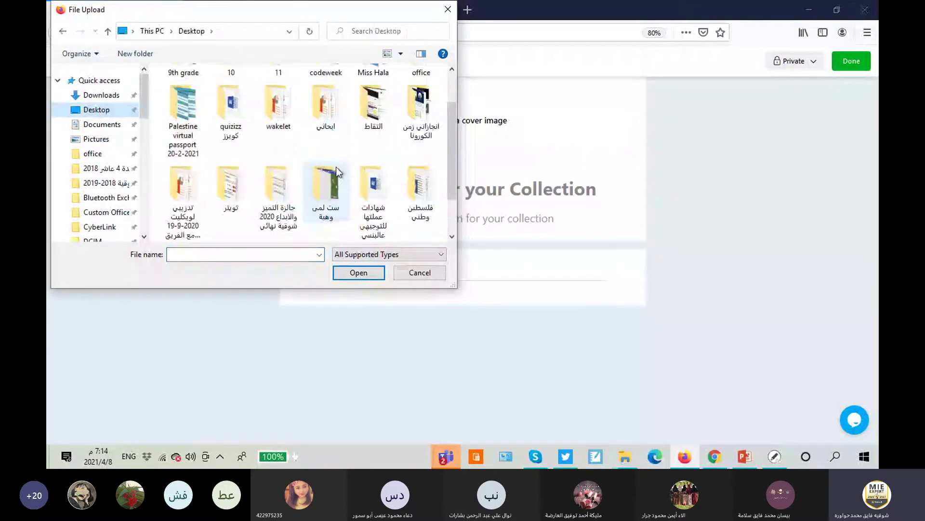
double_click(422, 193)
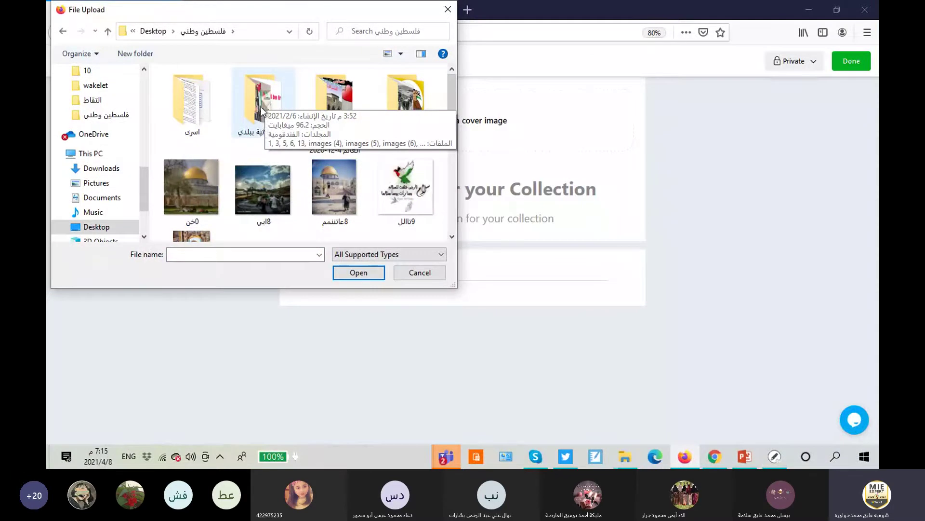
scroll(262, 112, down, 10)
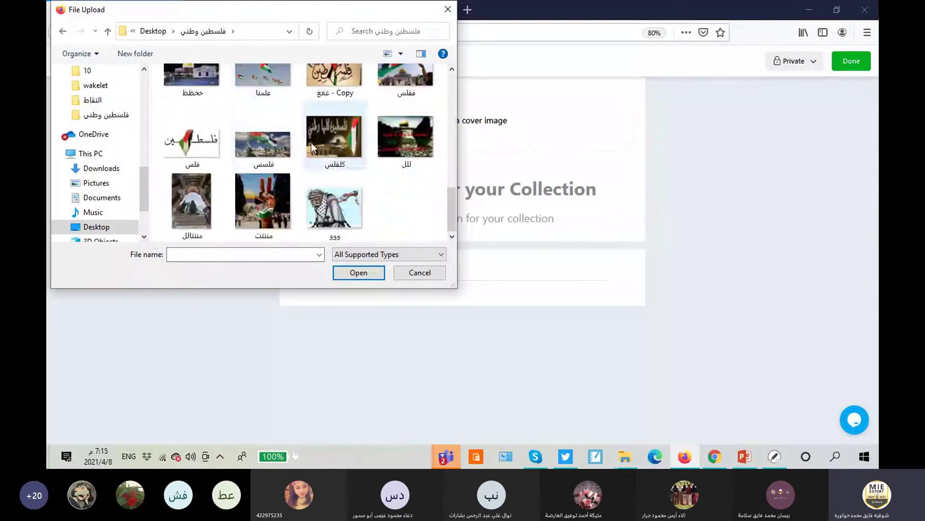
scroll(313, 169, up, 1)
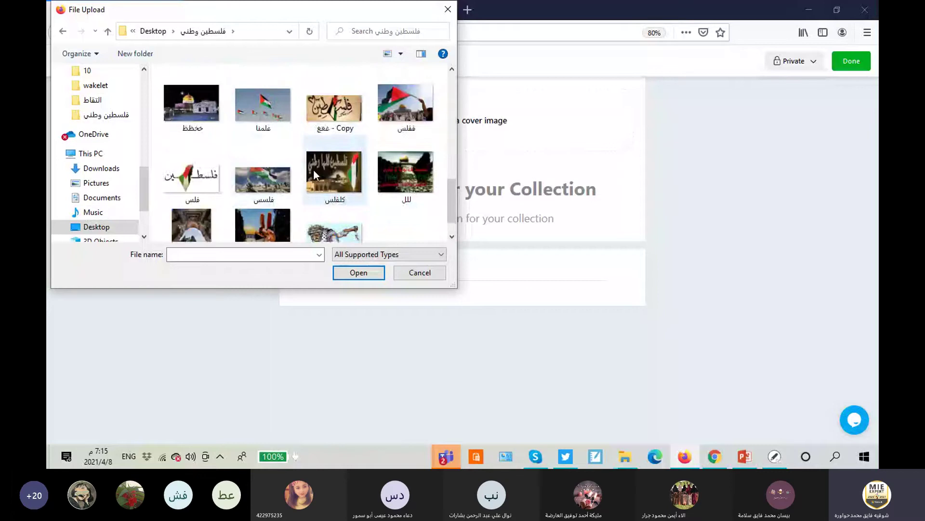
scroll(314, 174, up, 3)
scroll(333, 193, down, 2)
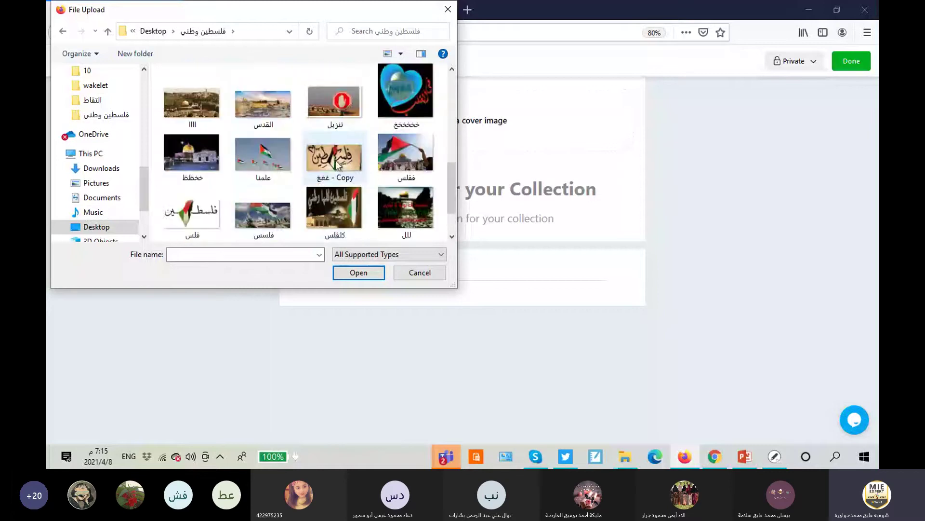
click(337, 165)
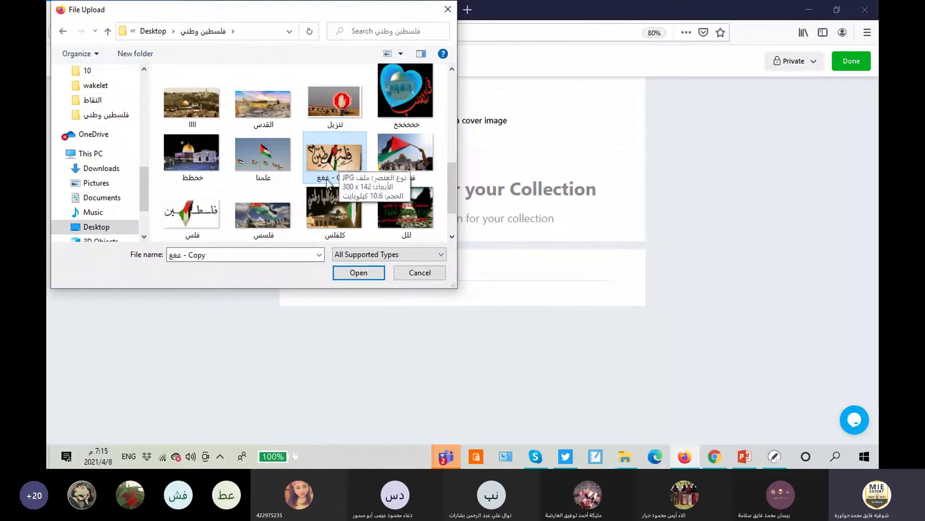
click(356, 273)
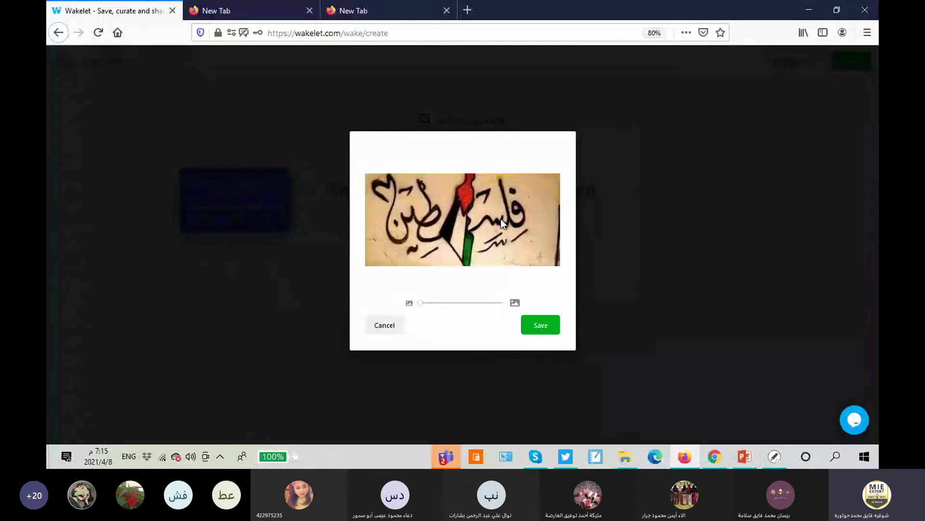
Confirm the calligraphy cover, then replace it with the القدس image and save.
key(Return)
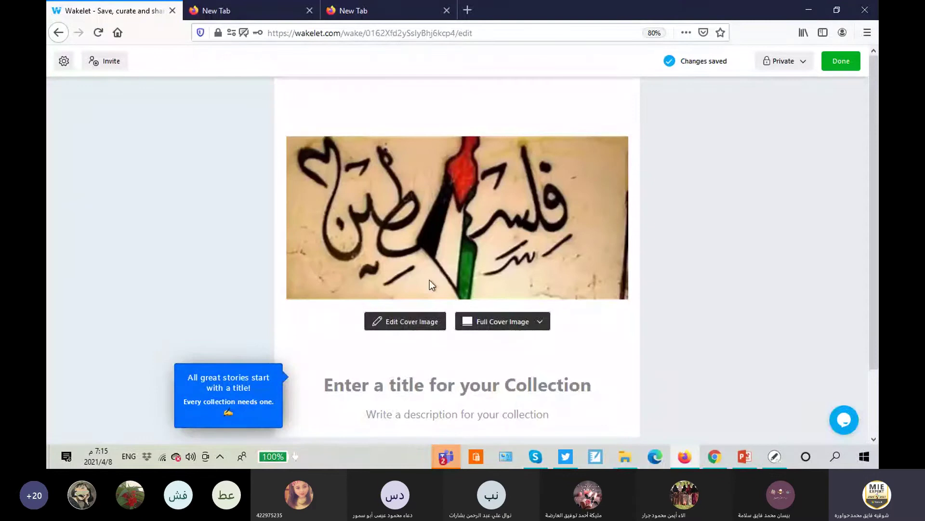
click(393, 331)
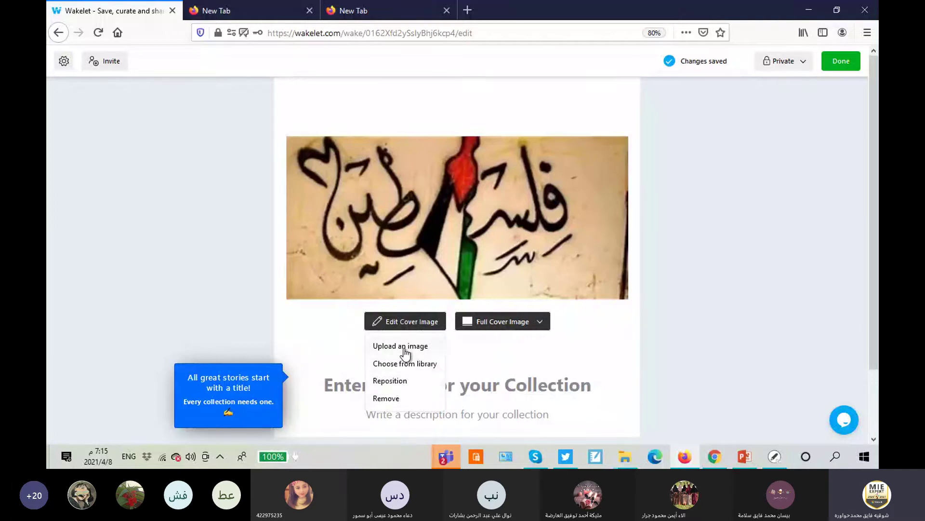
click(376, 326)
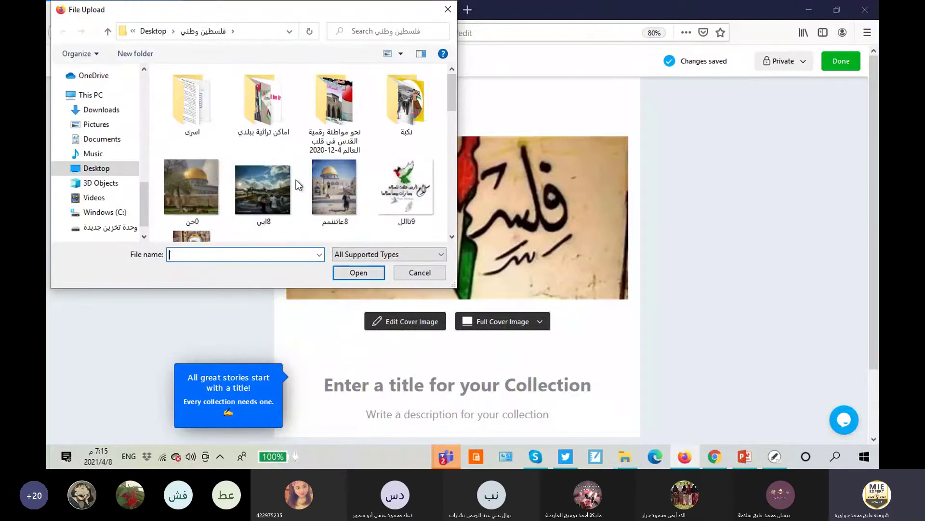
drag(450, 94, 448, 171)
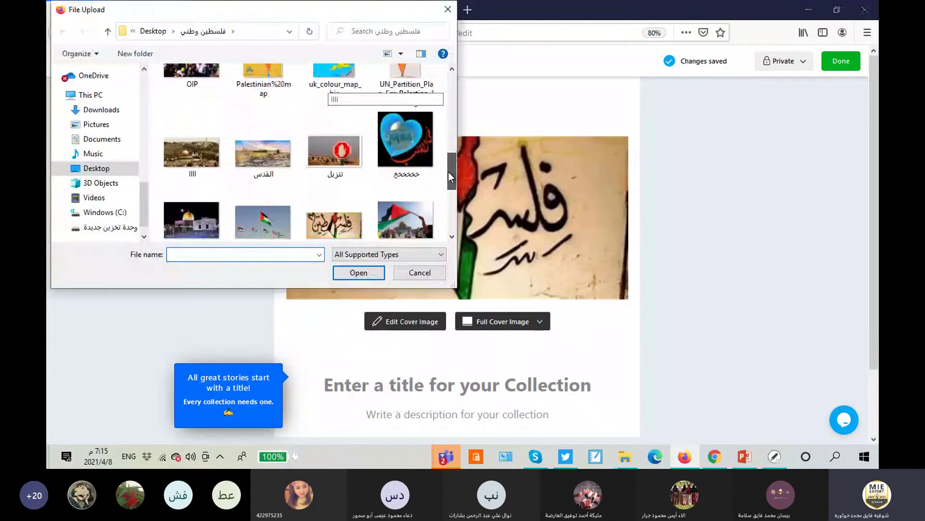
drag(448, 172, 448, 193)
click(333, 159)
click(359, 273)
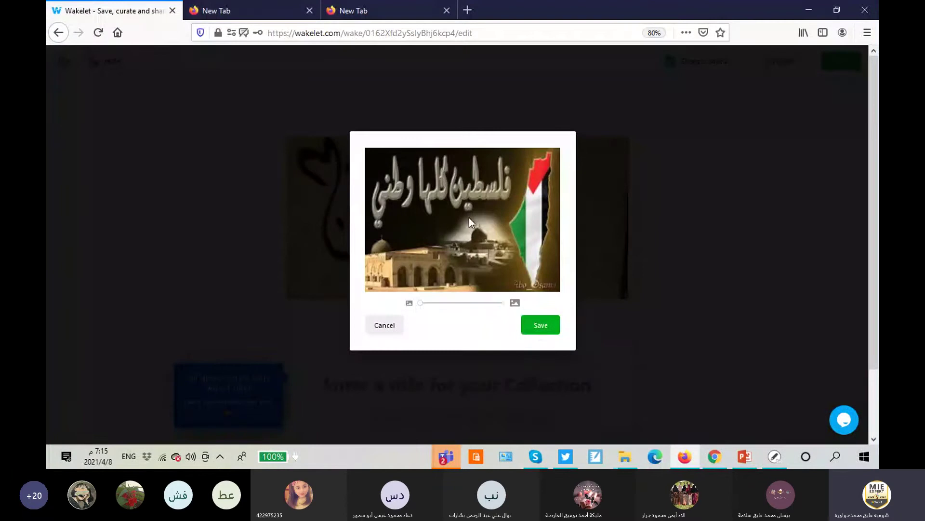
click(539, 331)
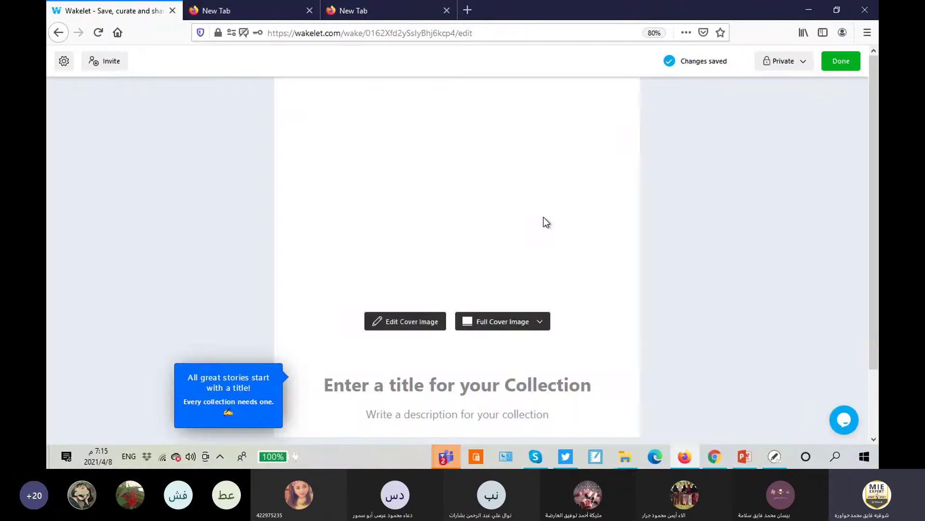
Type the Arabic collection title 'فلسطين روح الامة'.
click(402, 385)
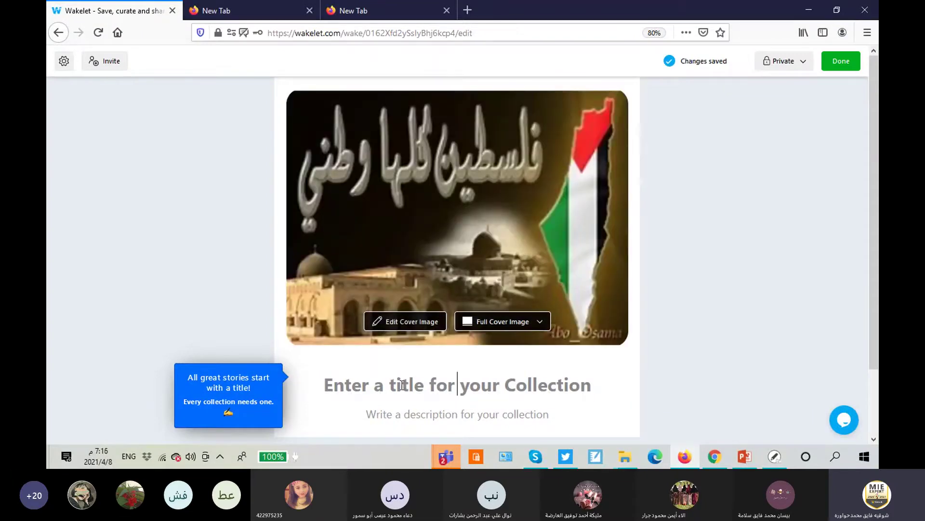
text(tg)
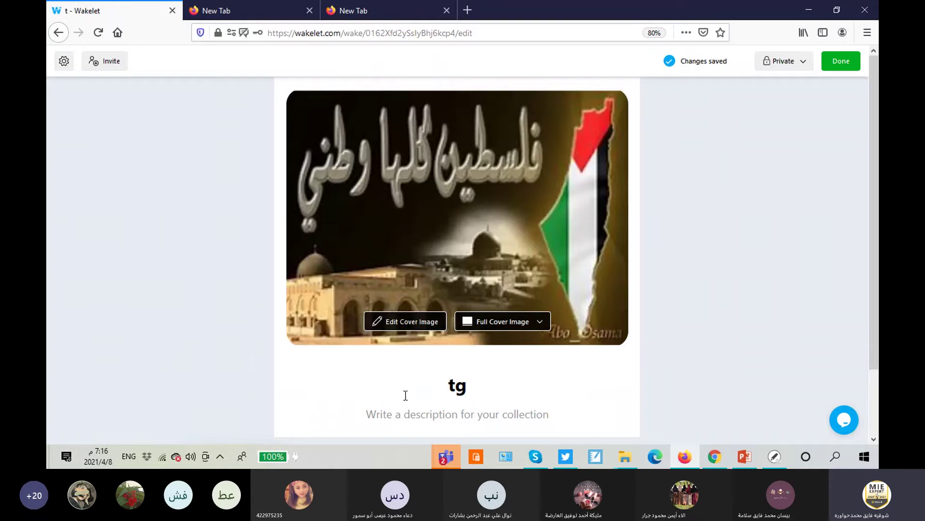
key(BackSpace)
key(BackSpace)
key(alt+shift)
text(فل)
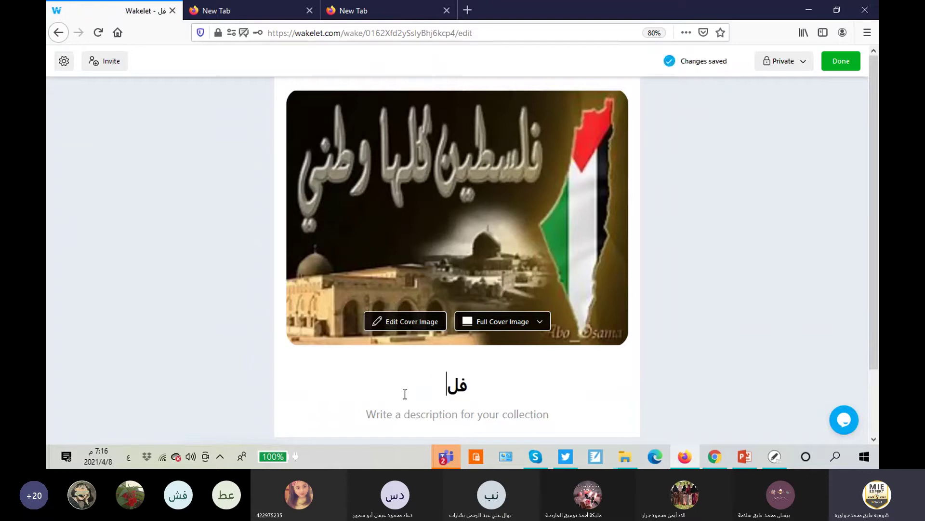
text(سط)
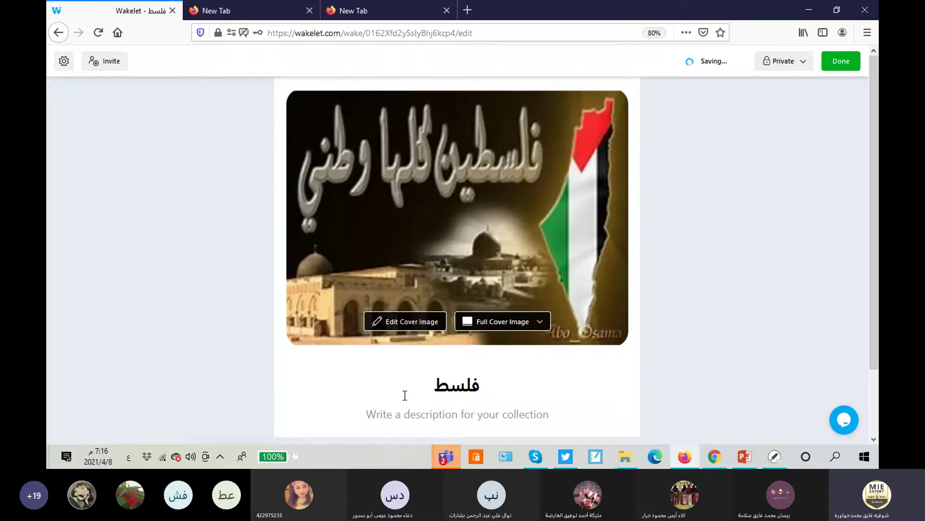
text(ين روح الامة)
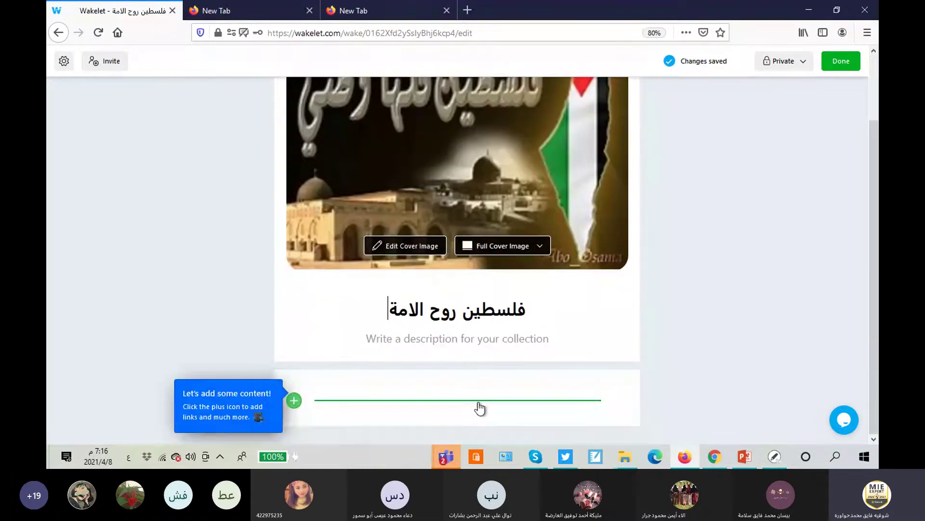
Add the description 'فلسطين حرة ابية' and extend the title with '-الوحدة الرابعة رللصف السادس'.
click(466, 337)
text(فلس)
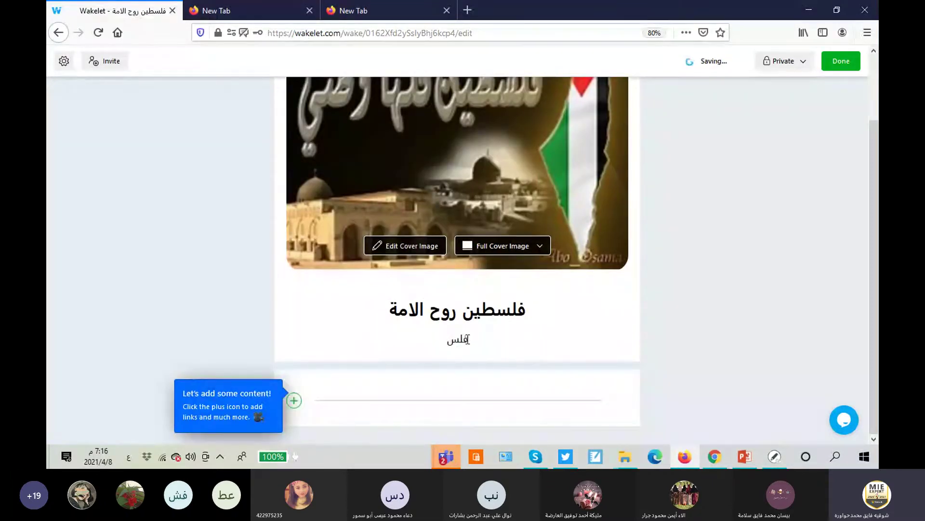
text(طين حرة ابية)
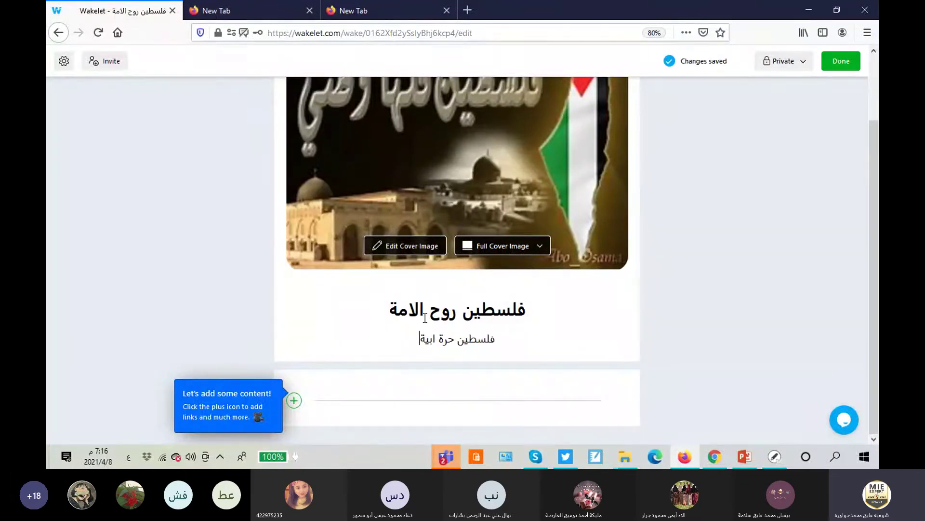
click(387, 306)
text(-ال)
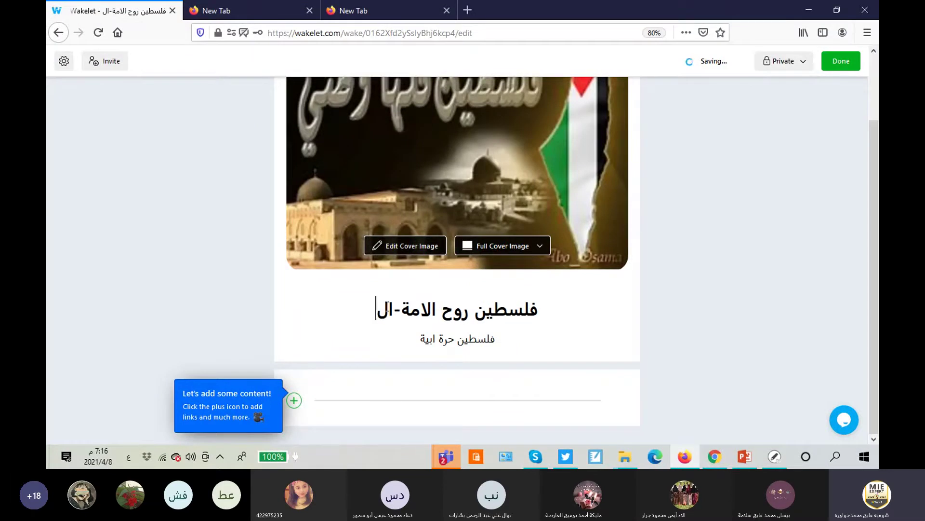
text(وحدة الراب)
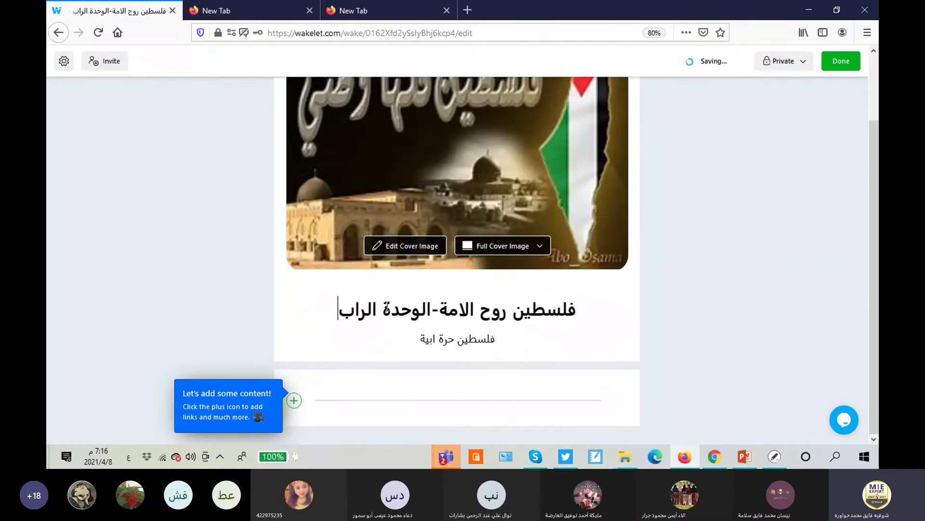
text(عة)
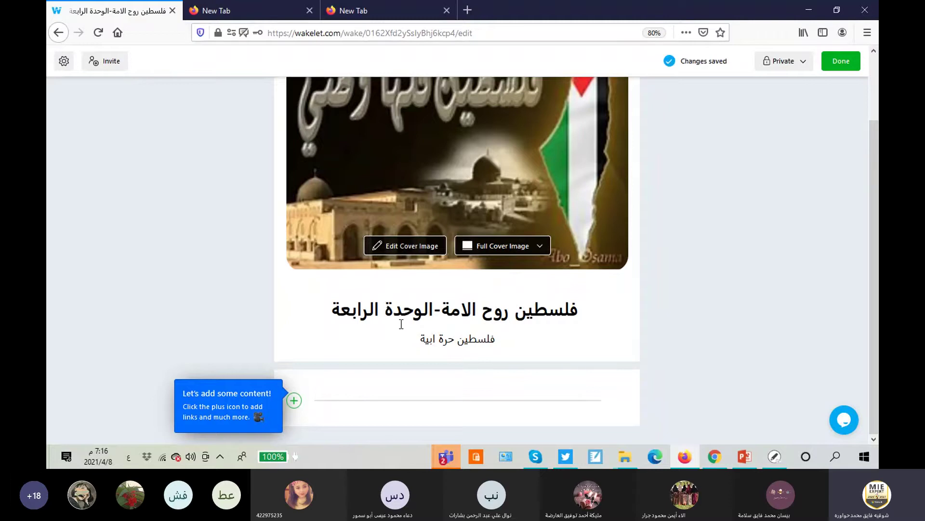
text(  رللص)
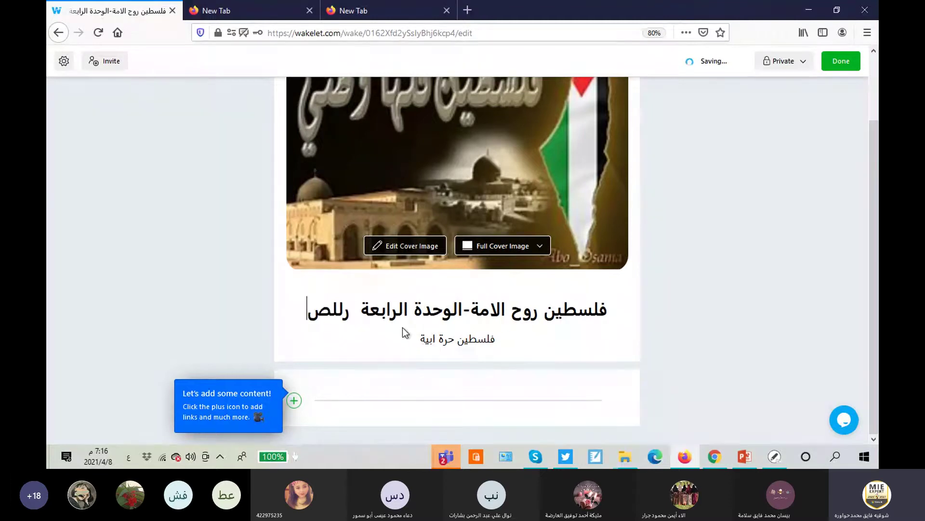
text(ف السادس)
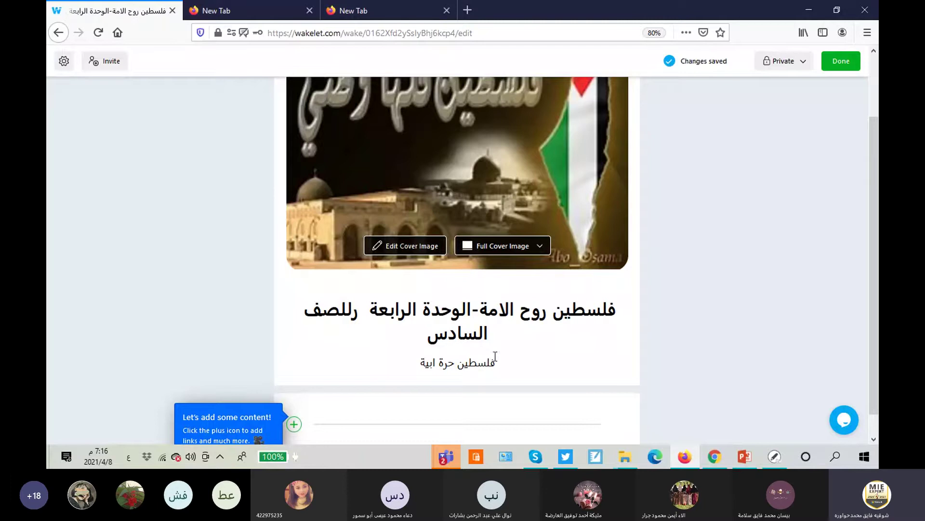
scroll(878, 162, up, 2)
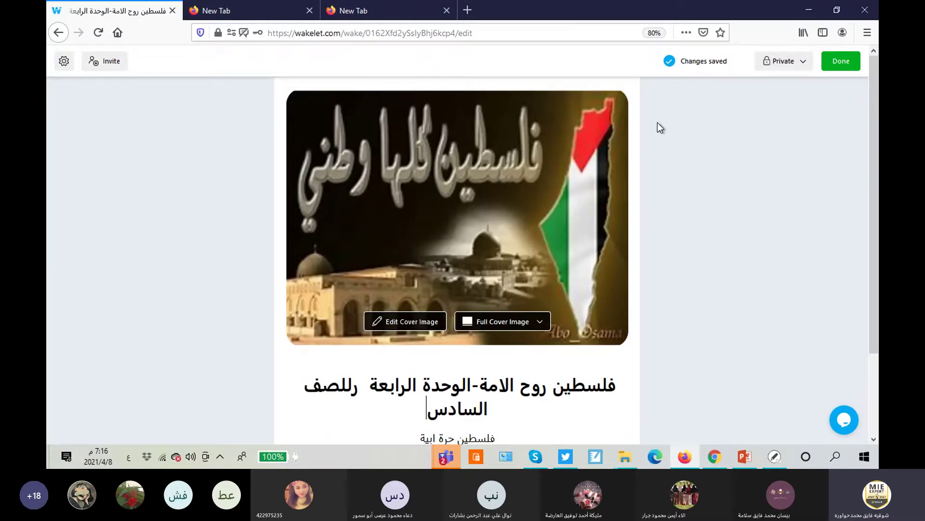
In collection settings, switch on Copy collection and Contributors editing items, then reveal background image choices.
click(65, 62)
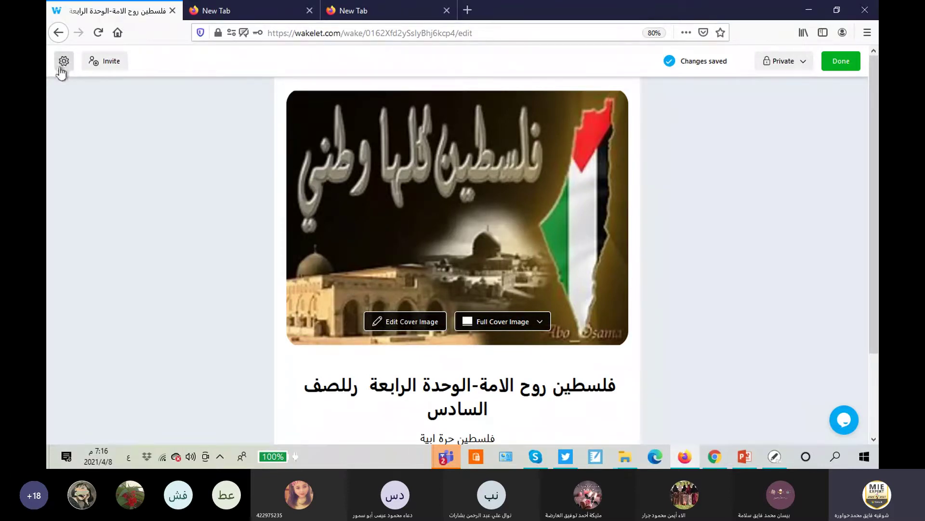
click(58, 62)
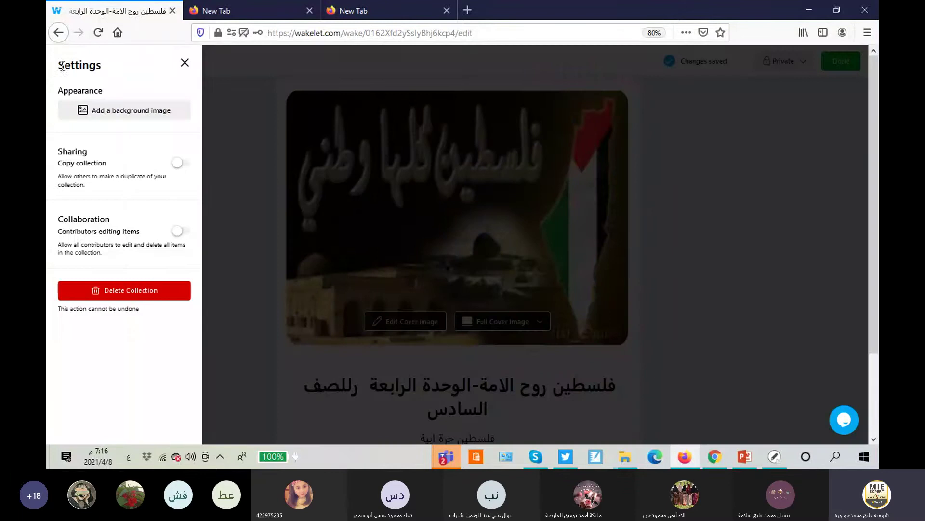
click(185, 63)
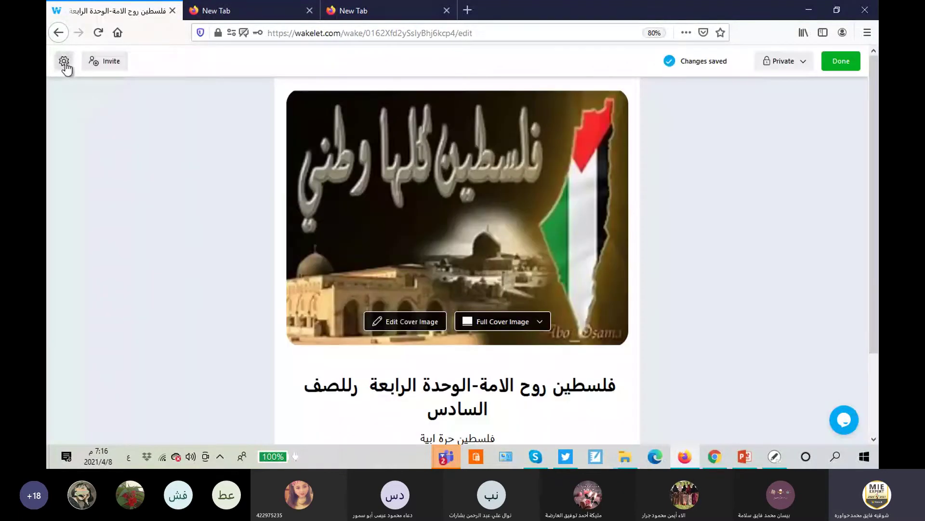
click(64, 62)
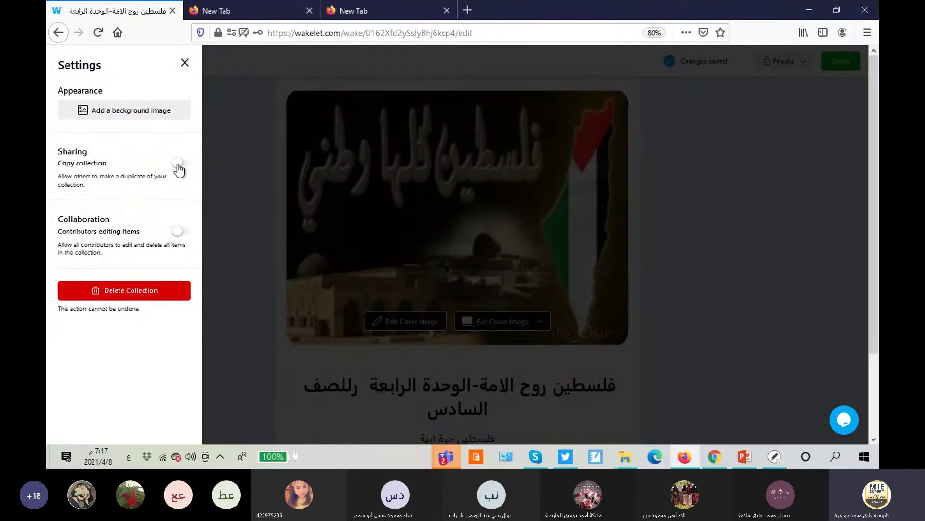
click(180, 164)
click(178, 163)
click(179, 163)
click(180, 231)
click(85, 114)
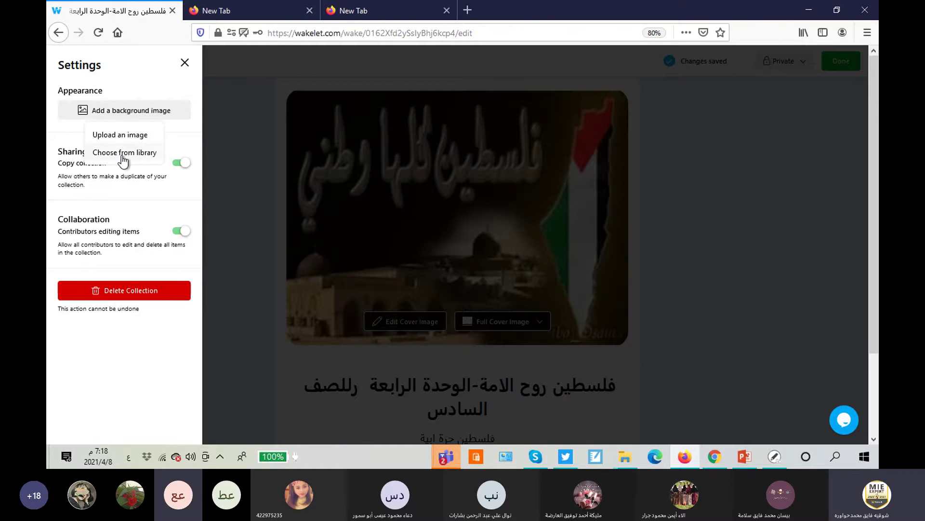
Search the photo library for 'palestine', replacing the initial Arabic search term.
click(125, 152)
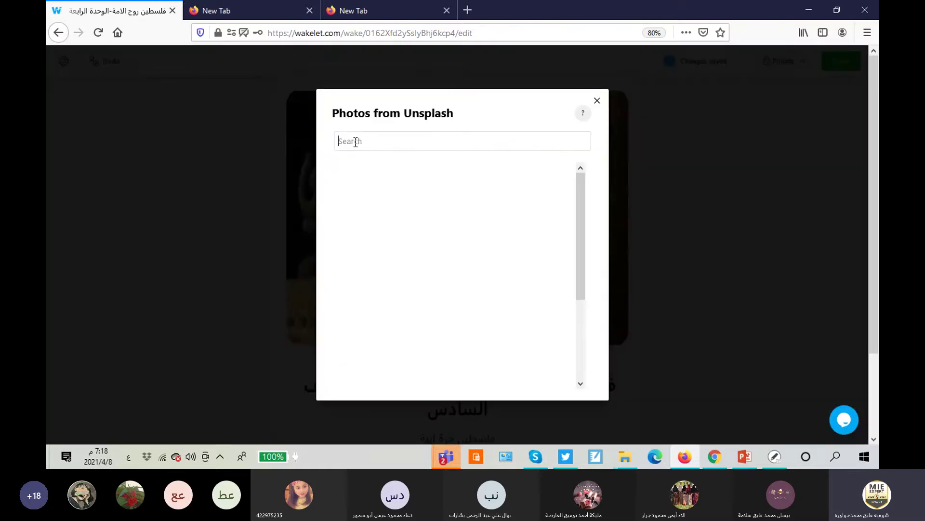
click(354, 141)
text(فلسط)
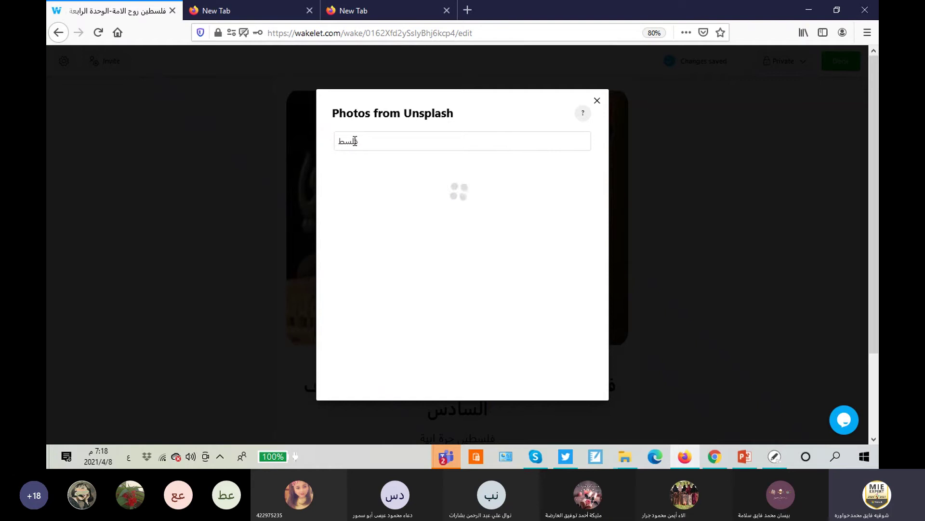
text(ين)
click(392, 130)
key(ctrl+a)
key(BackSpace)
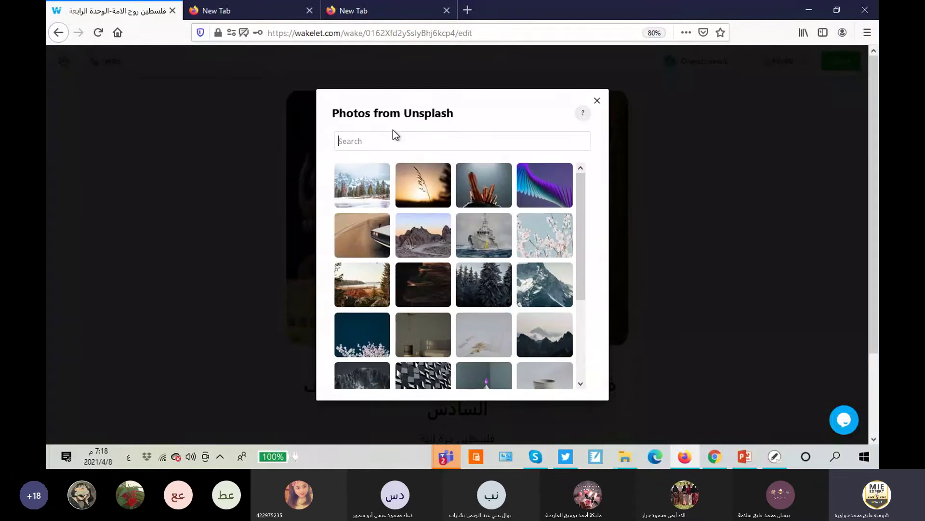
key(alt+shift)
text(pales)
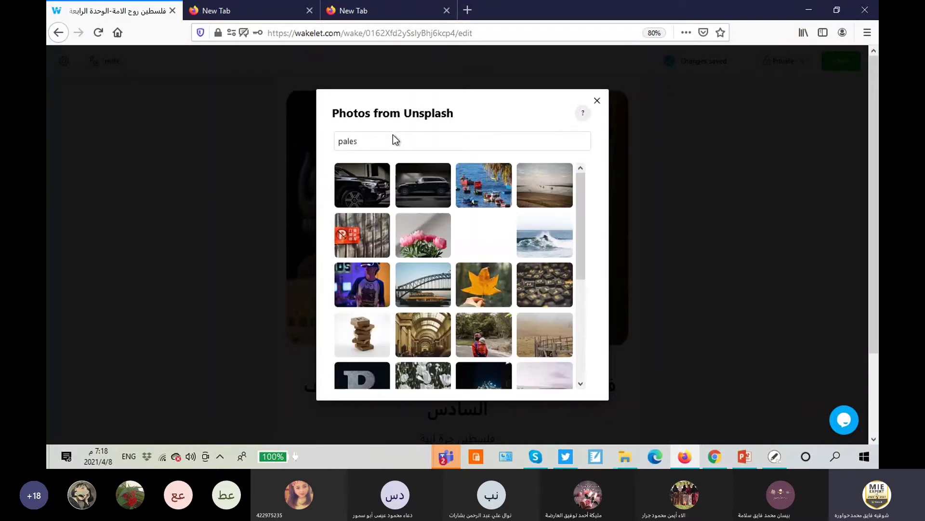
text(tine)
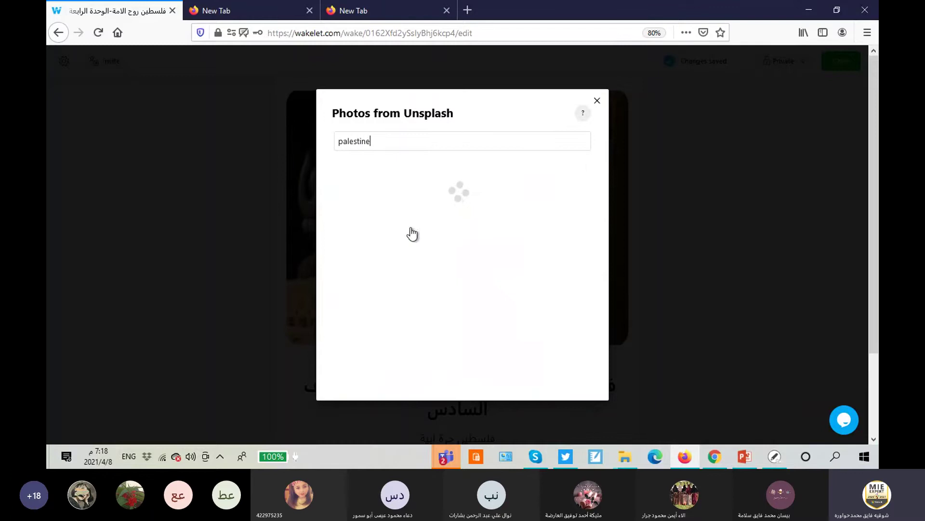
Choose the Palestinian flag photo from the results as the collection background.
scroll(447, 301, down, 1)
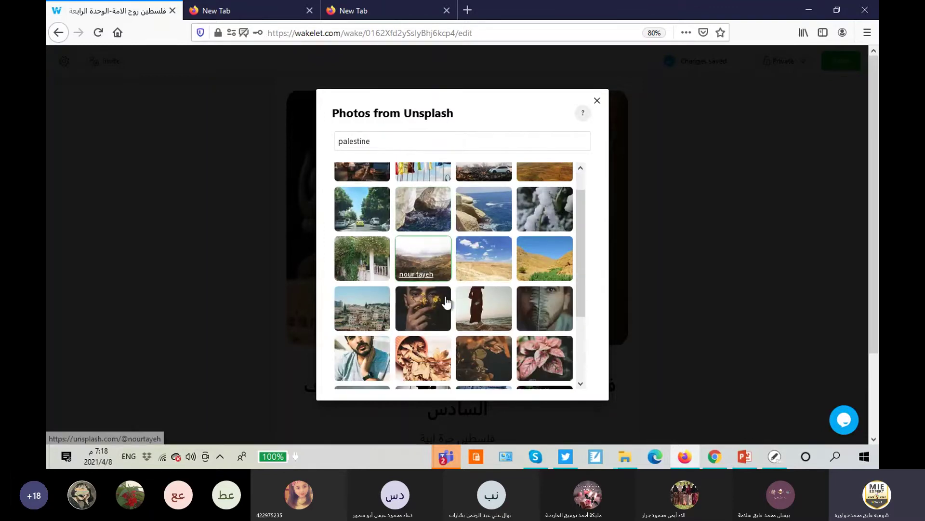
scroll(447, 301, down, 5)
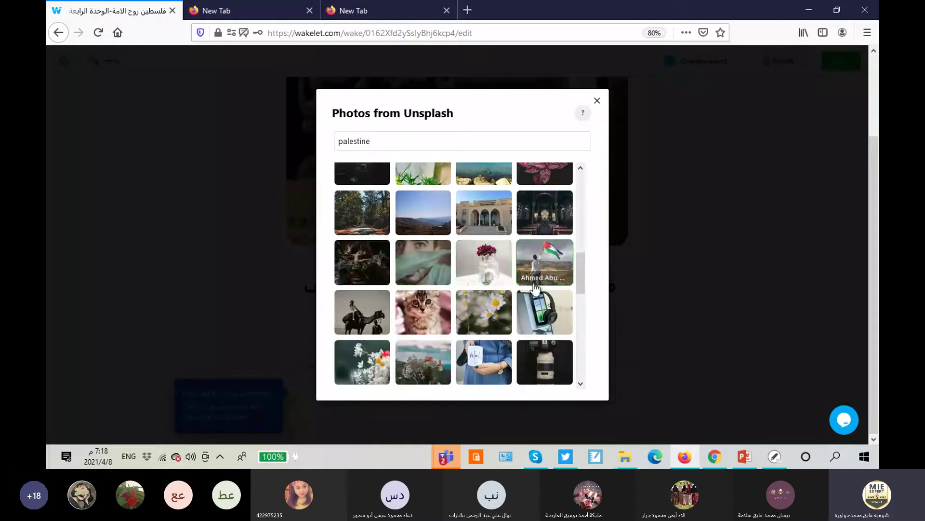
scroll(449, 304, down, 6)
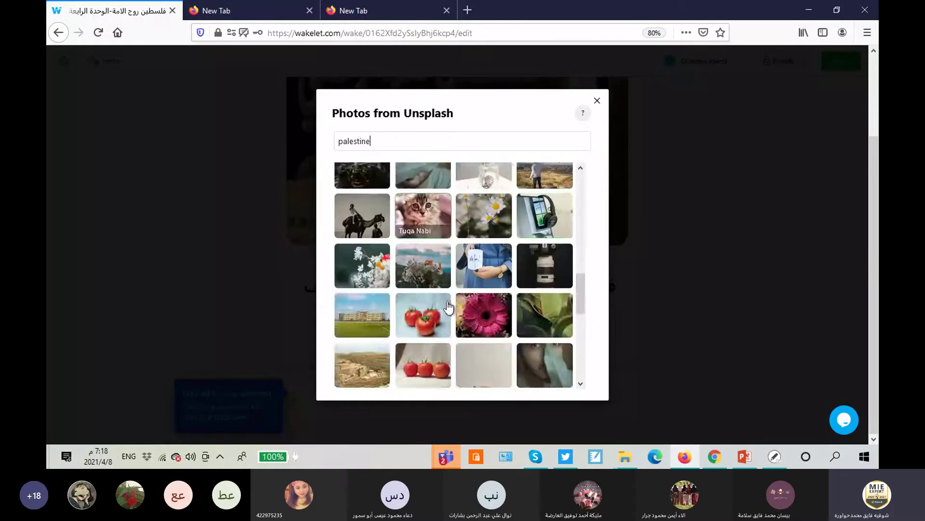
scroll(449, 303, down, 5)
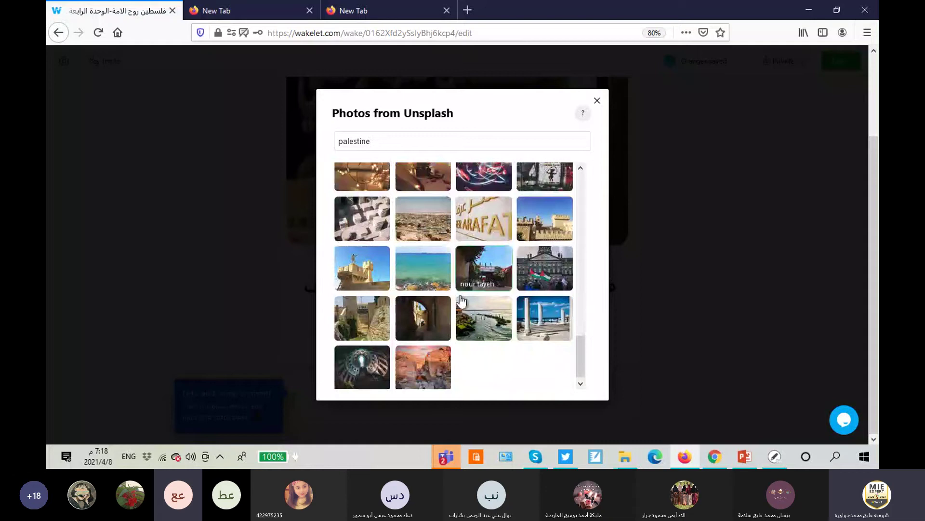
scroll(461, 299, down, 5)
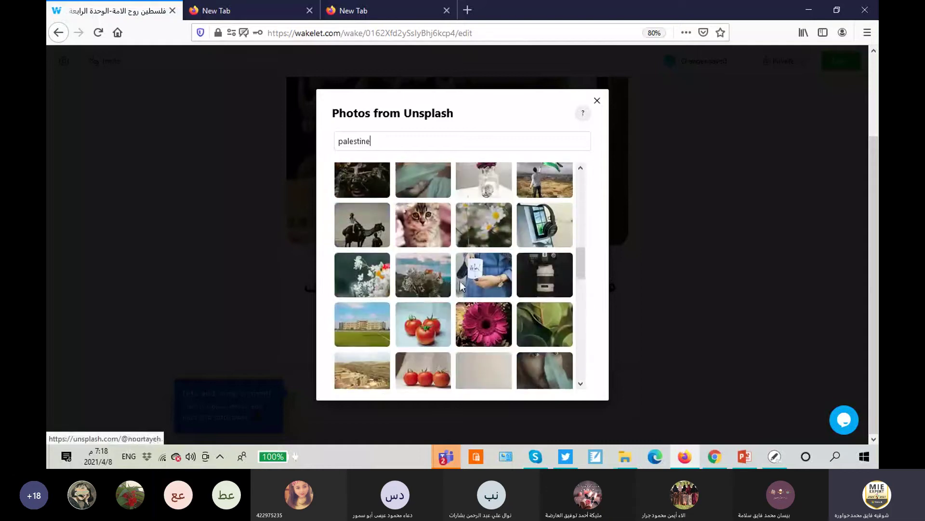
scroll(462, 284, up, 4)
scroll(540, 300, down, 1)
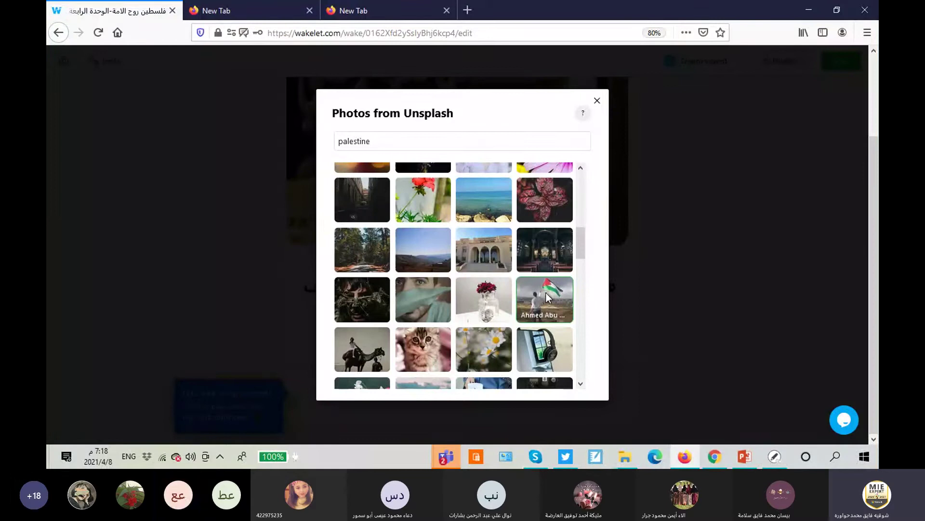
click(118, 172)
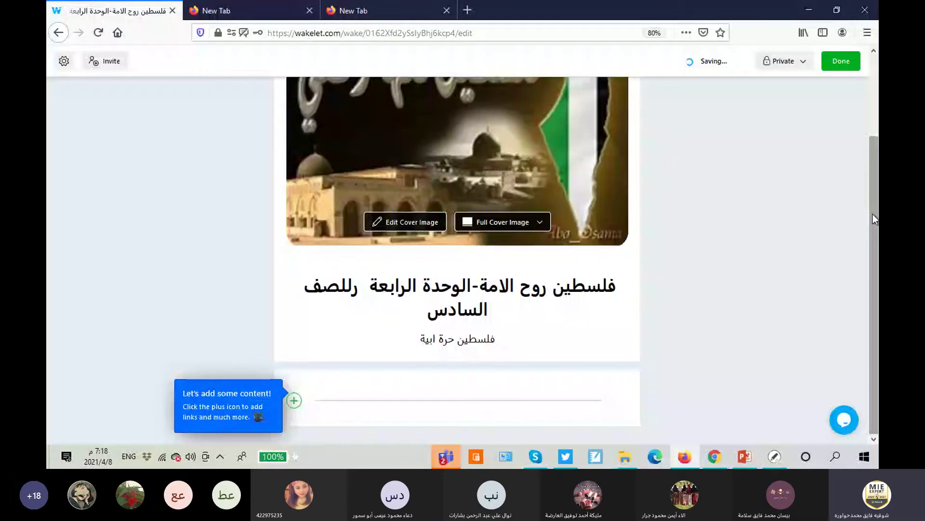
Review the background in settings, then open cover repositioning and cancel it without changes.
click(63, 61)
click(124, 110)
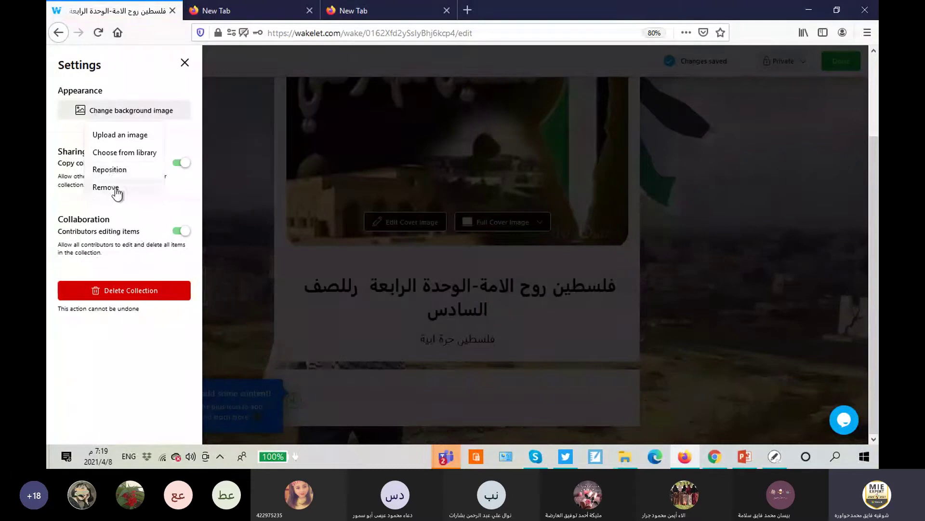
click(244, 187)
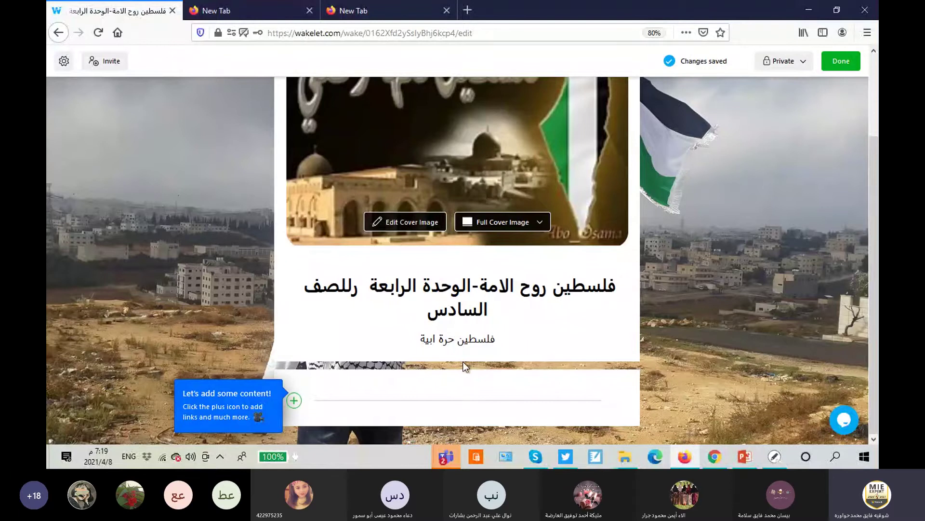
click(393, 230)
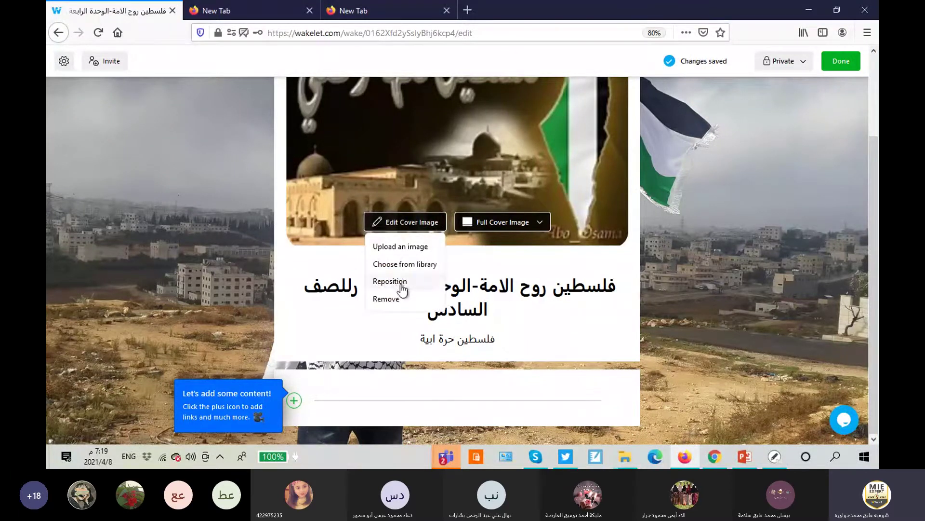
click(400, 283)
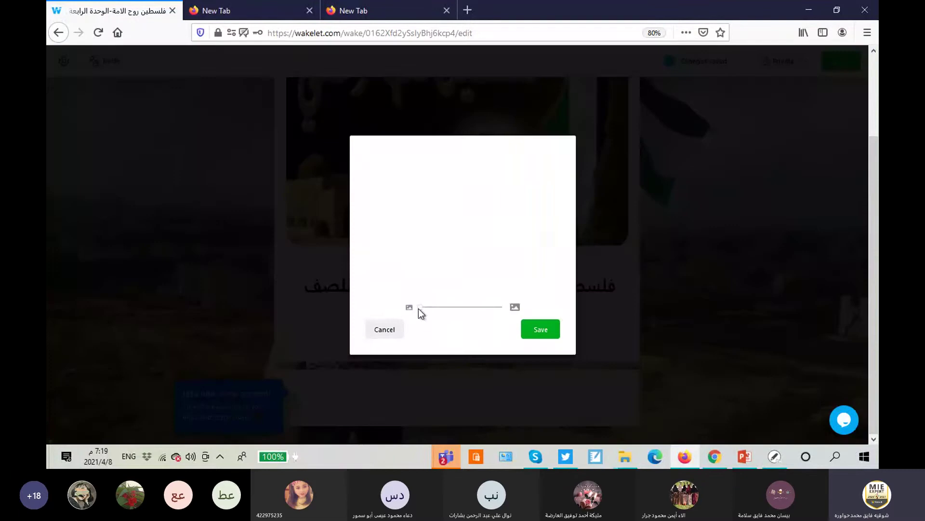
mouse_move(418, 308)
mouse_down()
mouse_move(493, 316)
mouse_move(411, 312)
mouse_up()
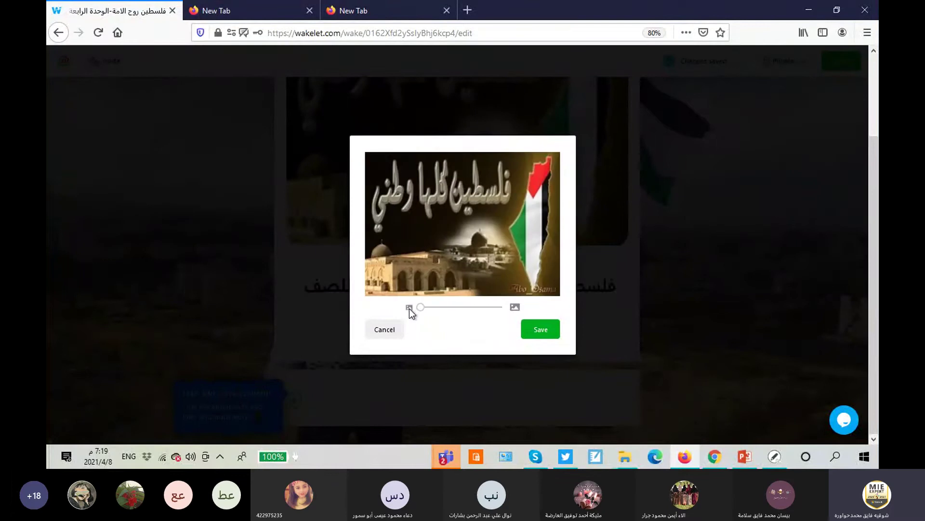
click(391, 330)
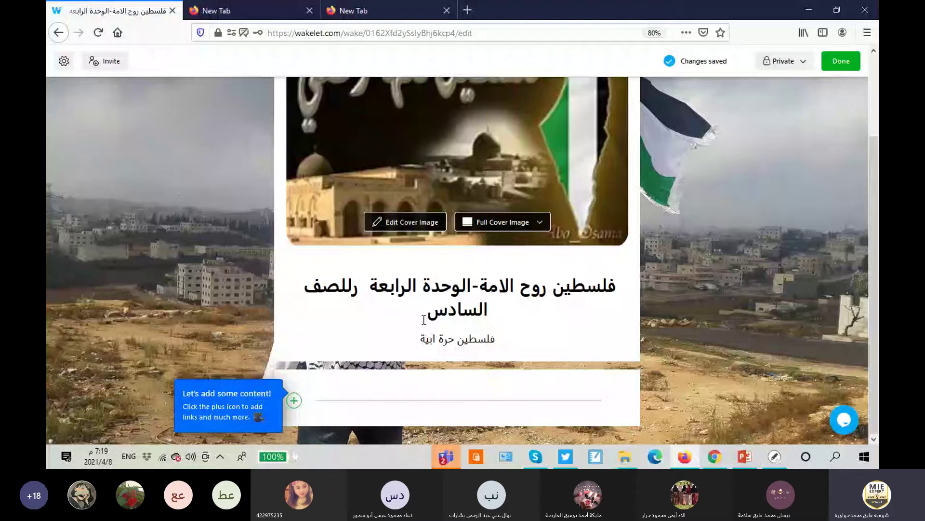
Set the collection's visibility to Public.
click(784, 61)
click(708, 83)
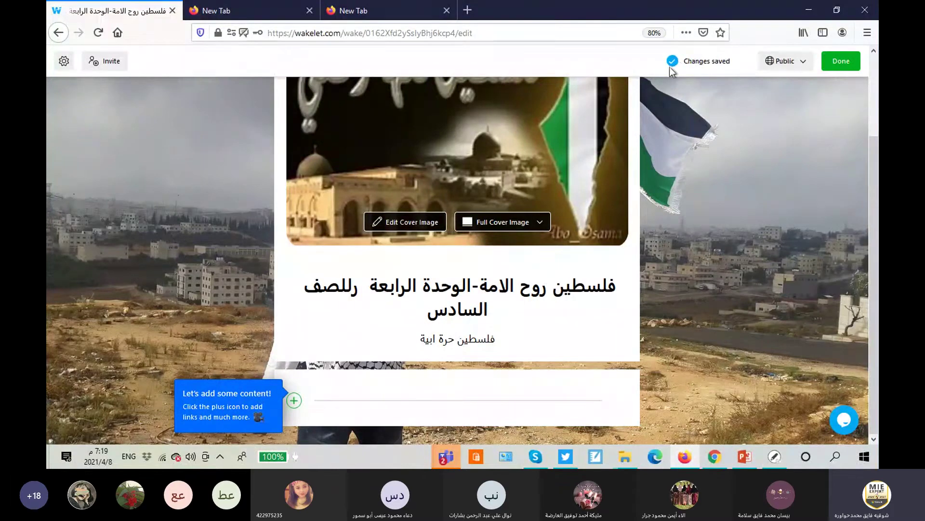
click(798, 67)
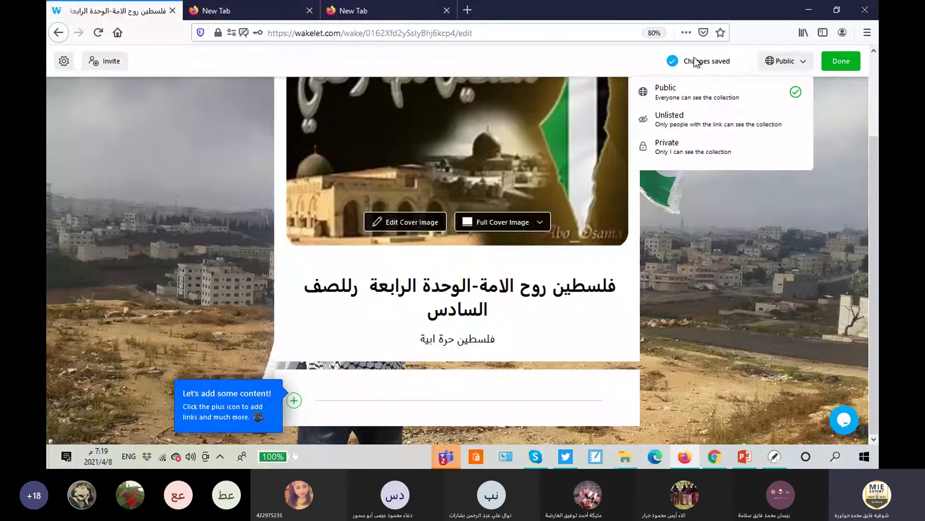
click(670, 116)
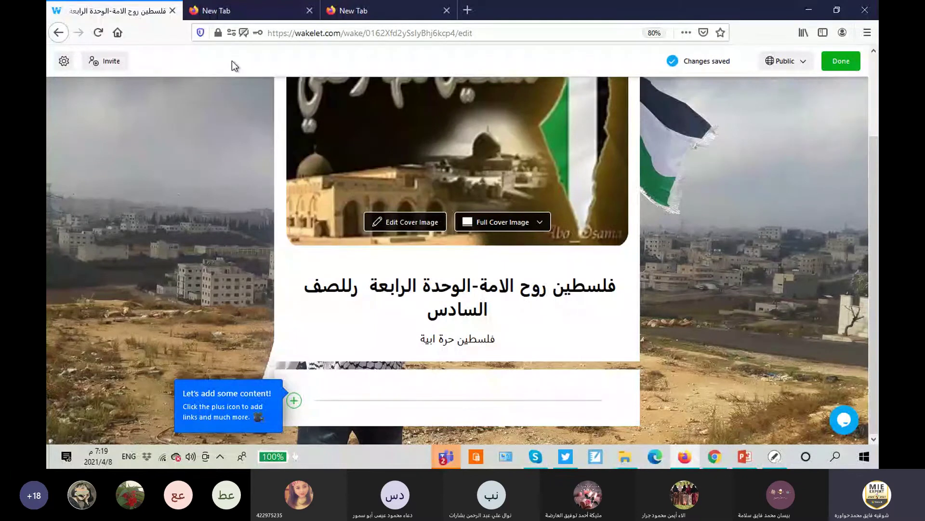
Fix the title so it reads 'فلسطين روح الامة-الوحدة الرابعة للصف السادس'.
click(293, 400)
click(356, 289)
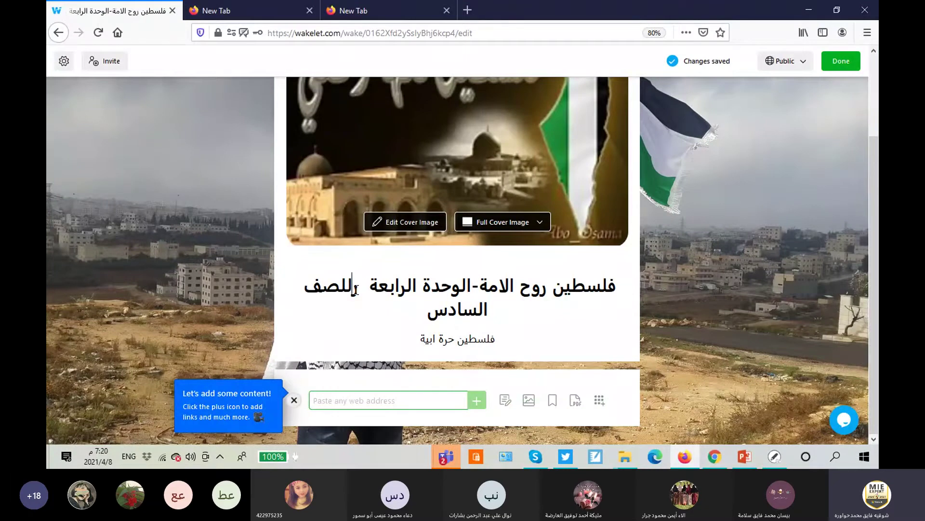
click(294, 400)
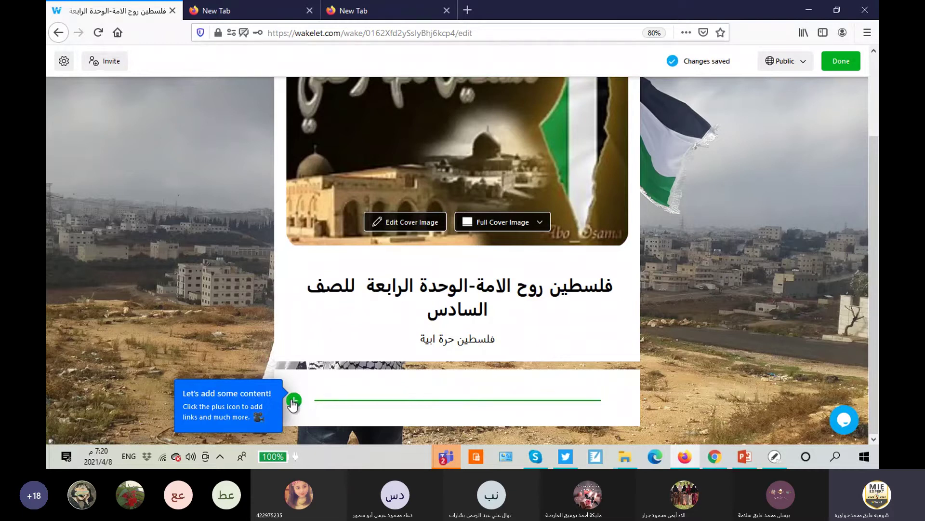
click(293, 400)
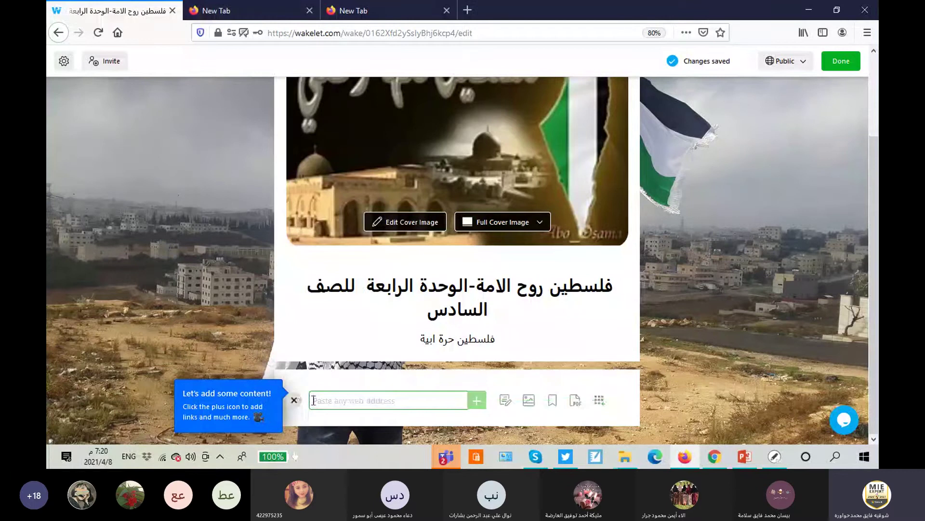
In a new tab, search Google for فلسطين وطني using the Arabic keyboard.
click(260, 7)
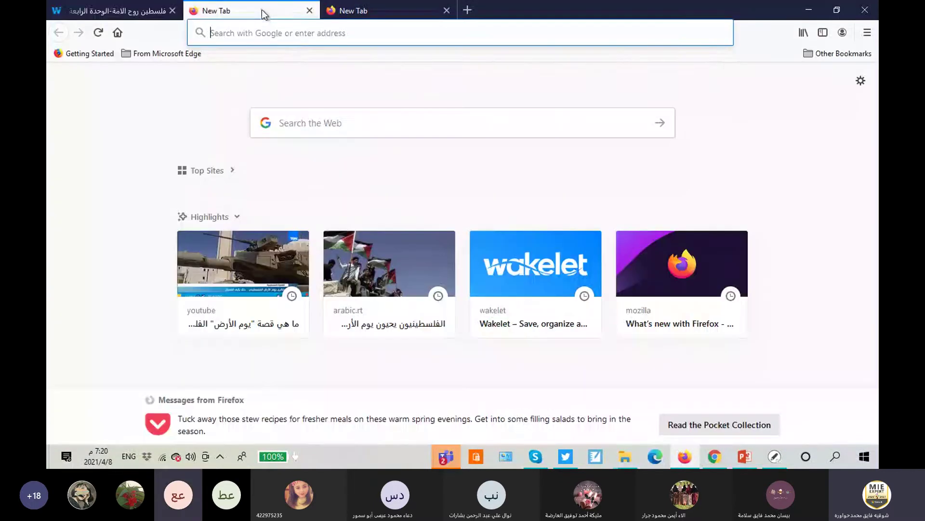
click(277, 32)
text(tg)
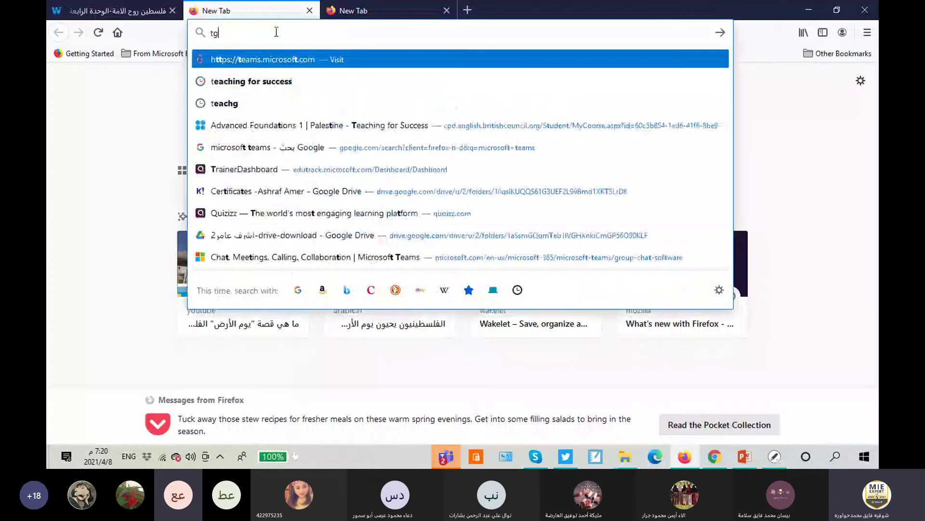
text(s)
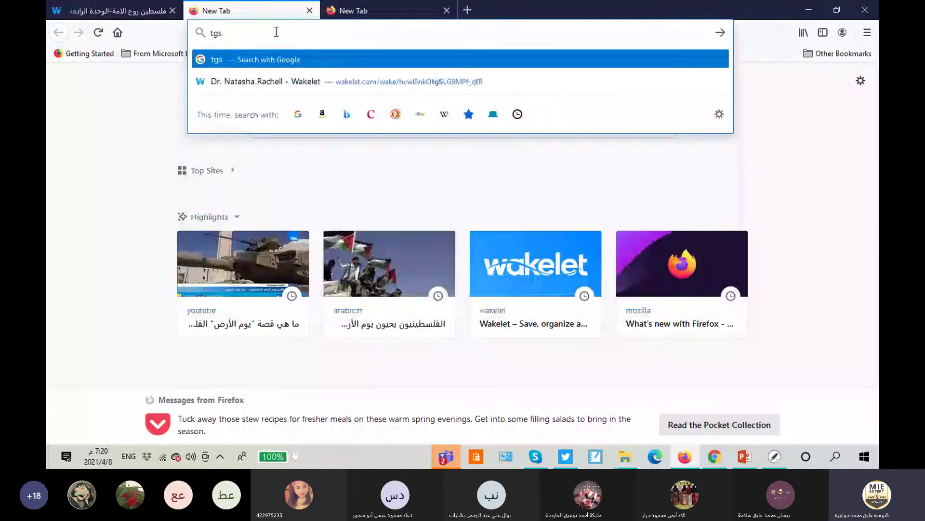
key(BackSpace)
key(BackSpace)
key(BackSpace)
key(alt+shift)
text(ف)
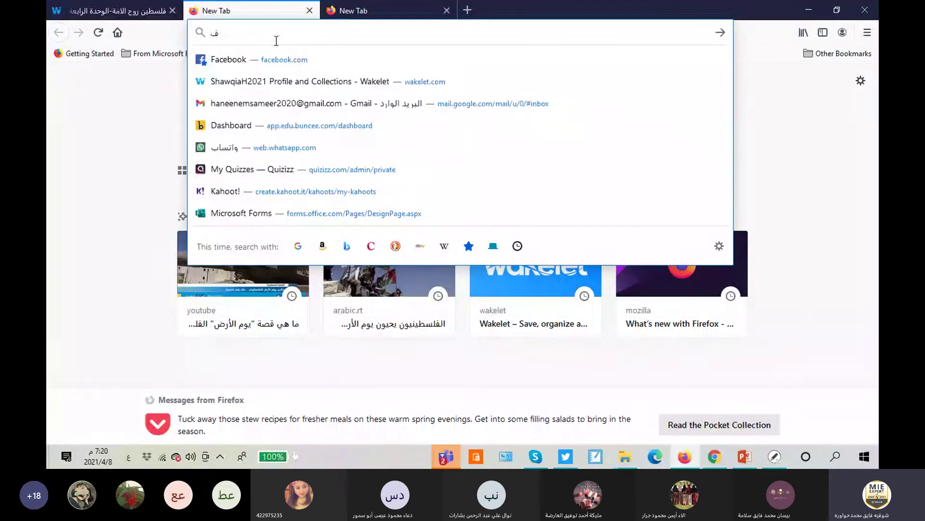
text(ل)
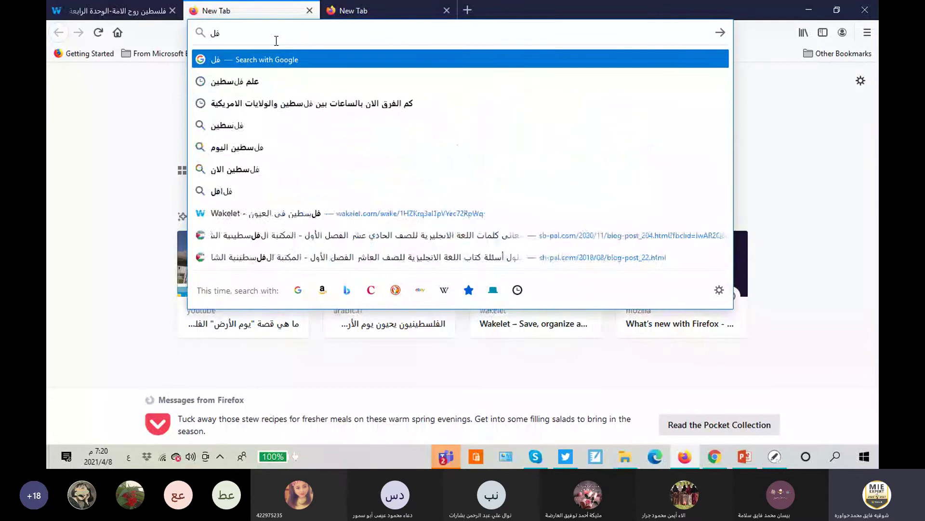
text(سطين وطن)
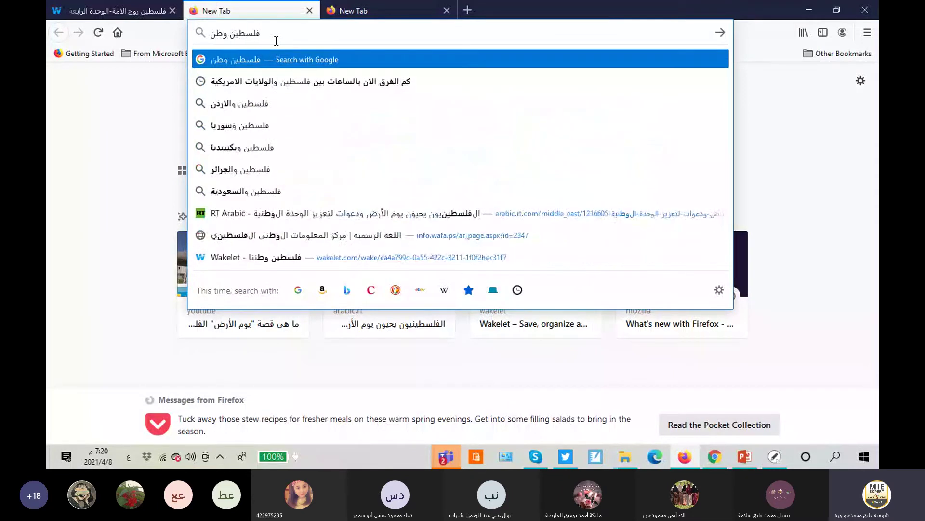
text(ي)
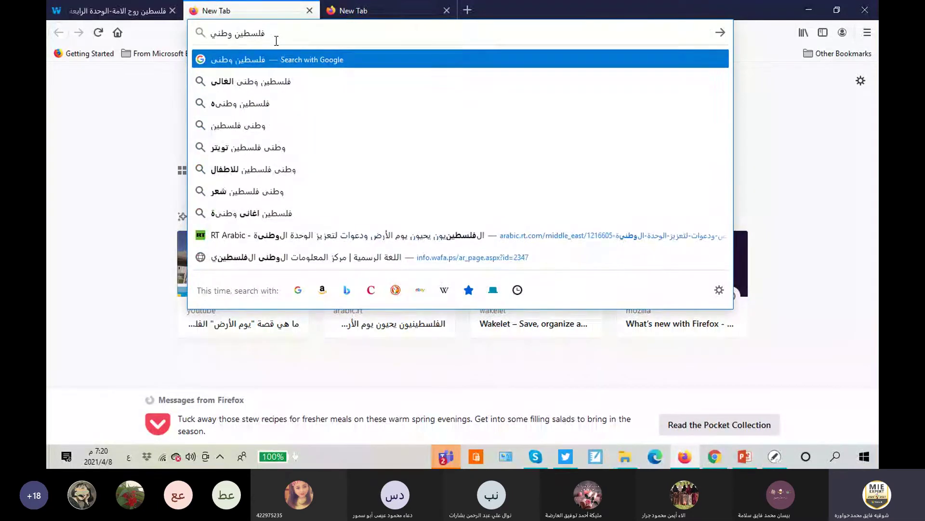
key(Return)
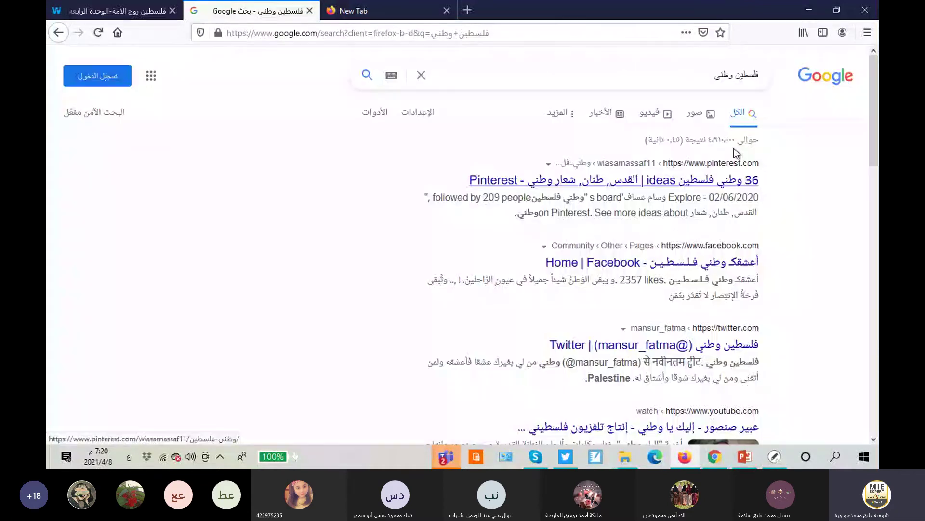
Show the image results and copy the image search page address.
click(697, 118)
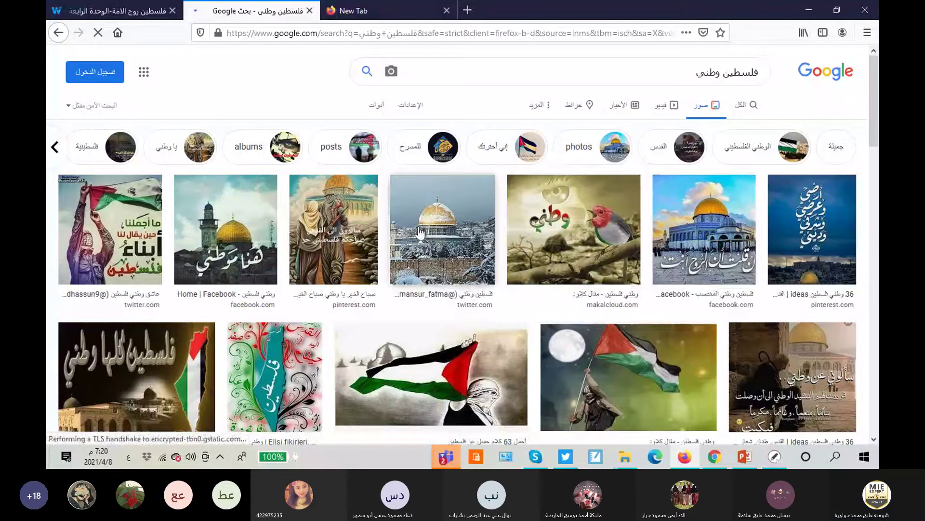
click(396, 33)
right_click(397, 33)
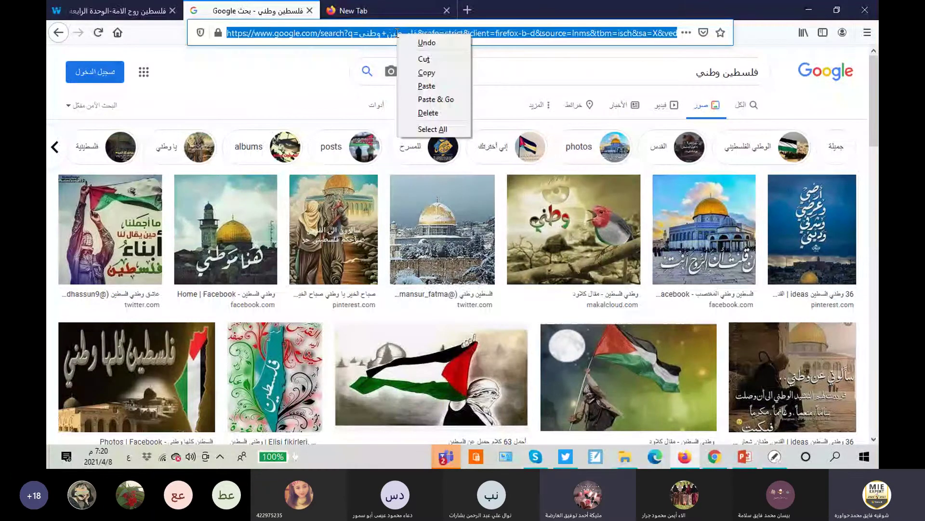
click(501, 54)
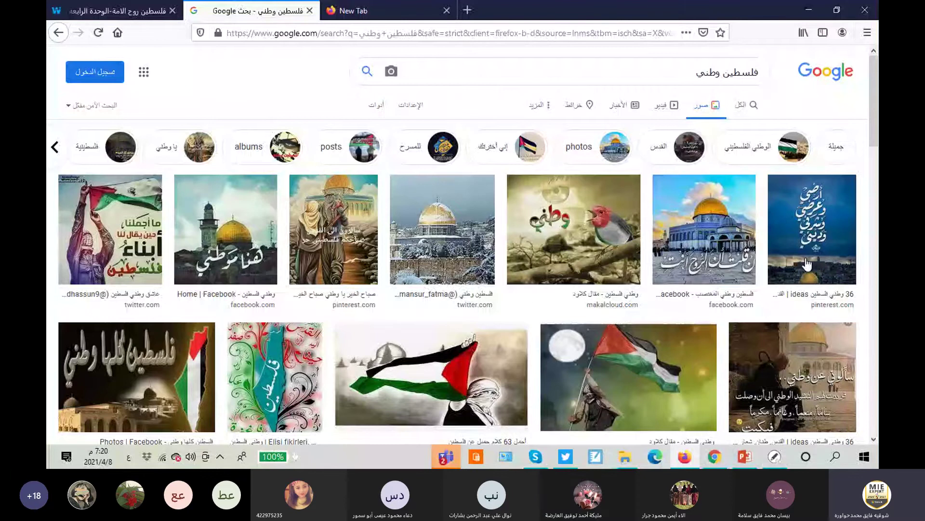
scroll(807, 264, down, 7)
scroll(460, 287, up, 7)
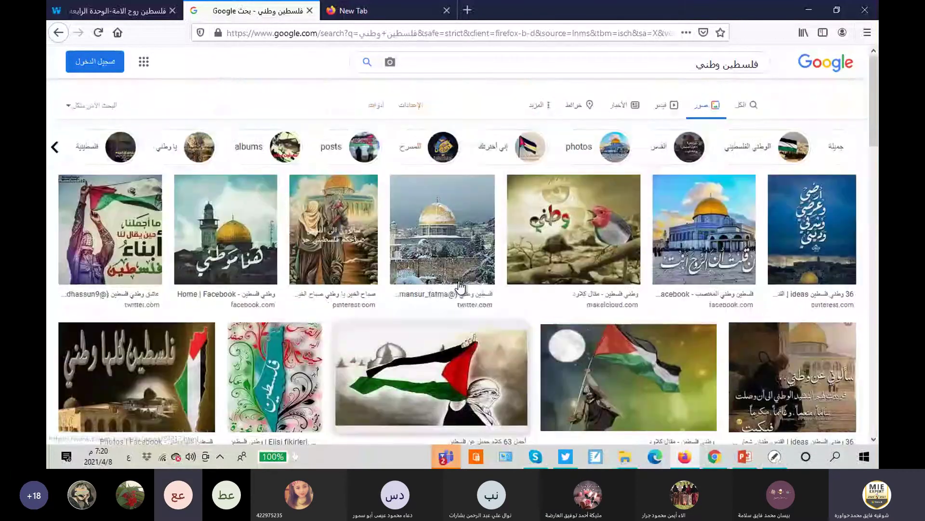
double_click(440, 33)
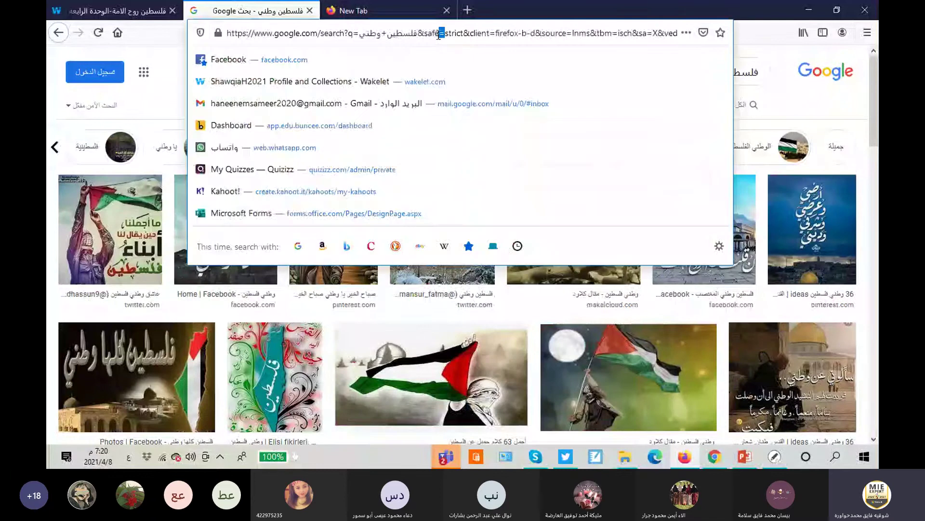
click(439, 34)
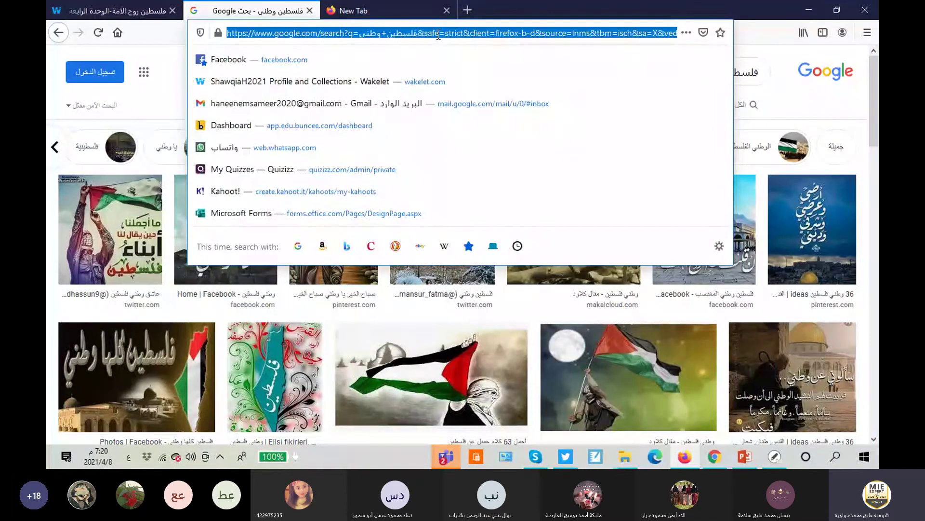
right_click(440, 33)
click(468, 74)
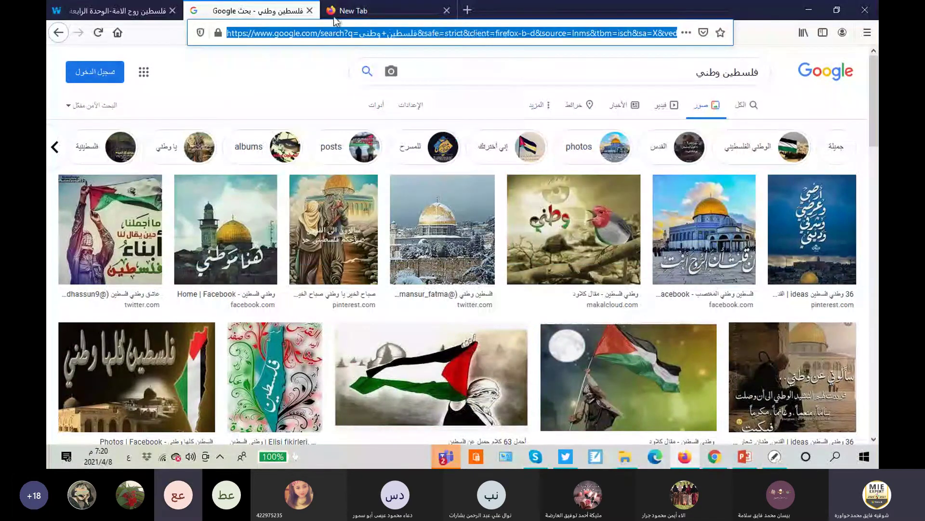
Back in the Wakelet collection, paste the Google search link as two link items.
click(124, 8)
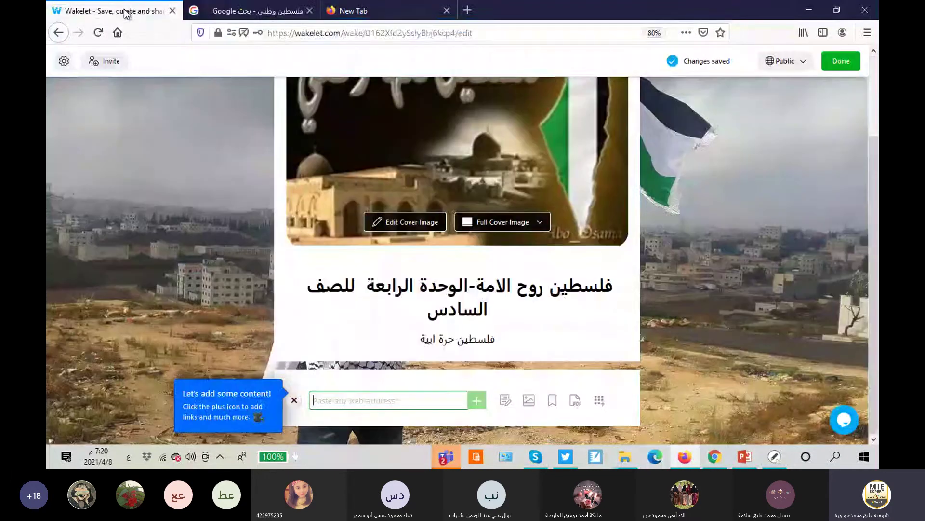
right_click(344, 398)
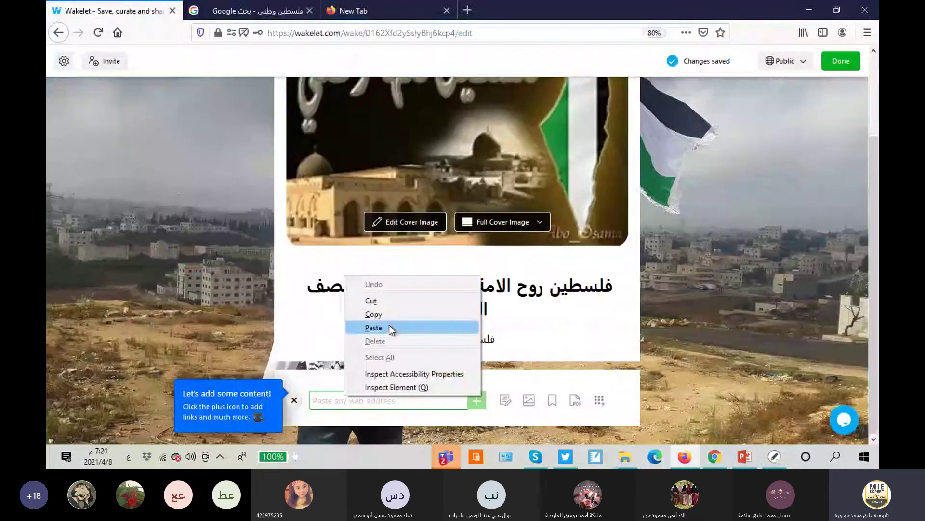
click(374, 328)
scroll(437, 373, down, 2)
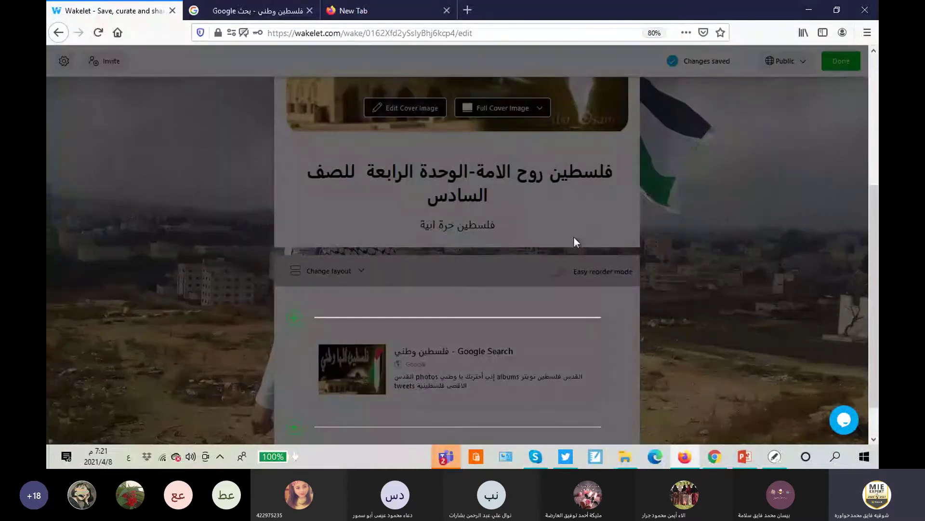
click(294, 319)
right_click(337, 317)
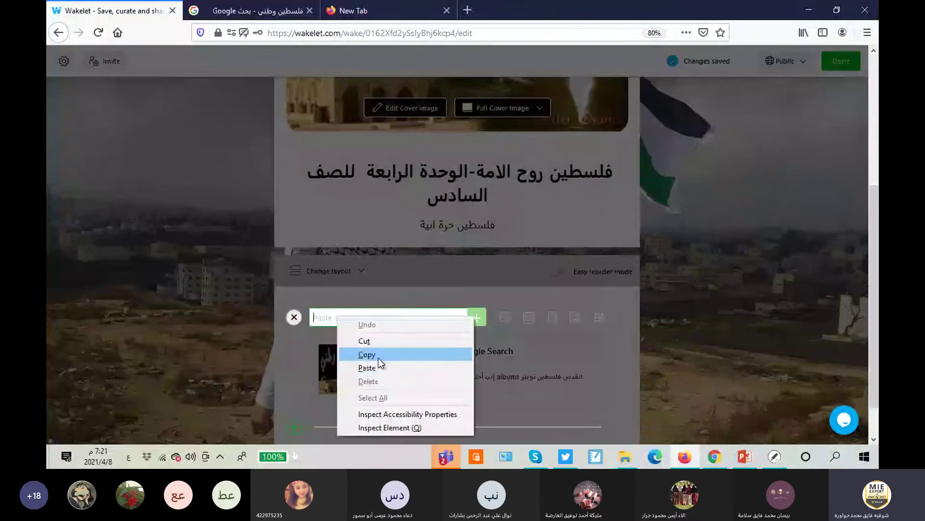
click(389, 358)
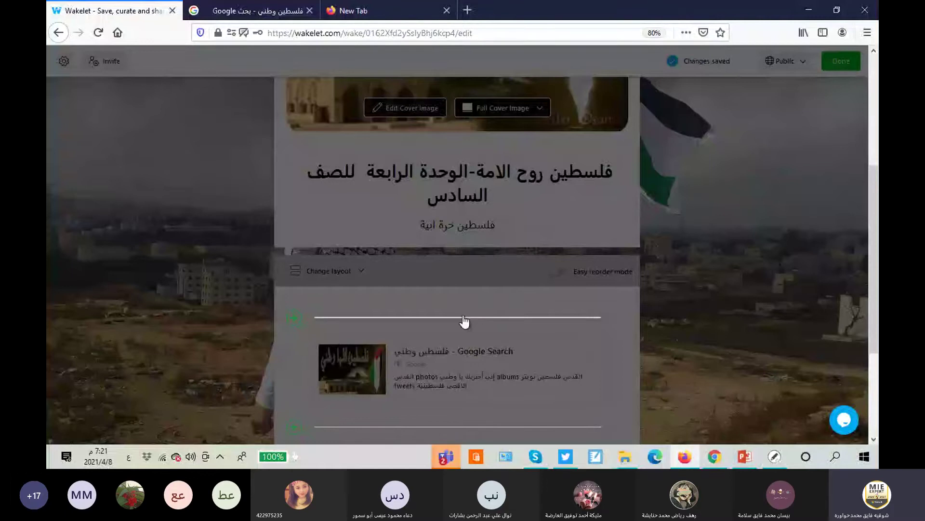
Try opening link and text boxes between and below the cards, then return to the Wakelet home page.
click(294, 317)
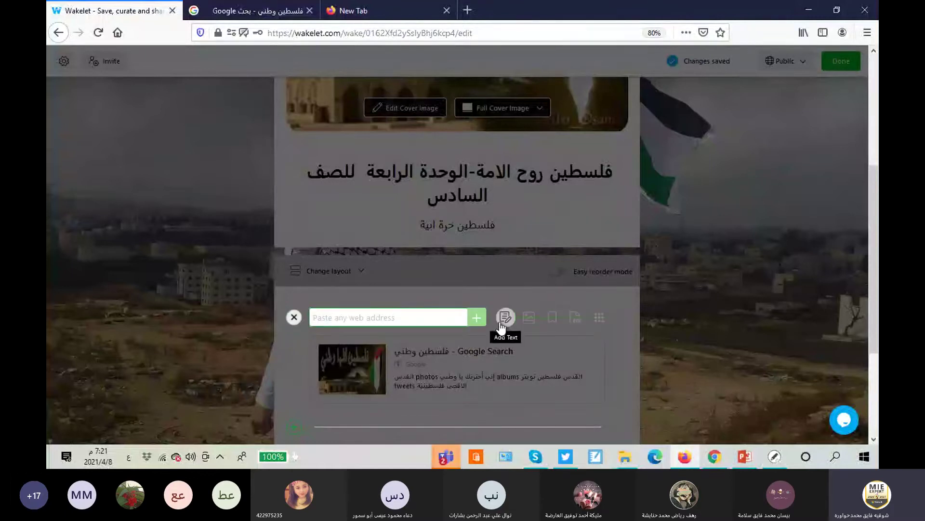
scroll(318, 359, down, 3)
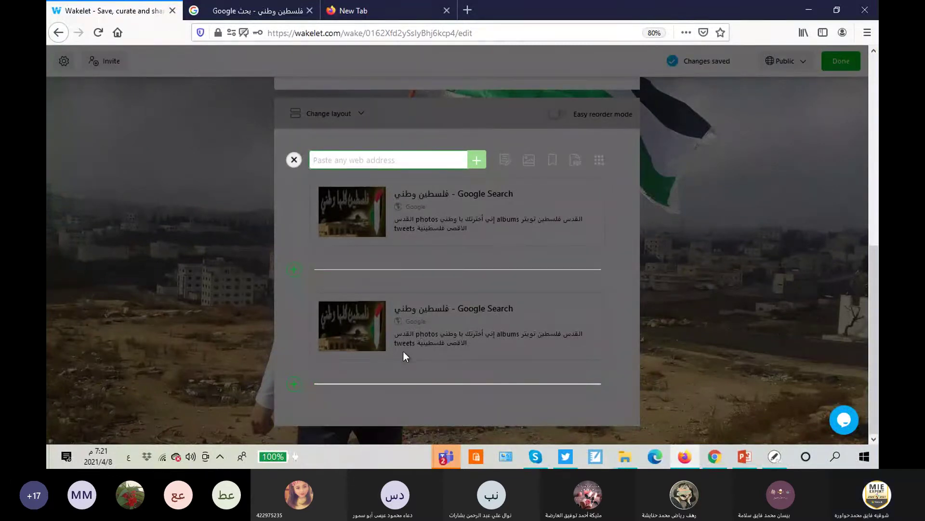
click(292, 269)
scroll(294, 274, up, 3)
click(294, 284)
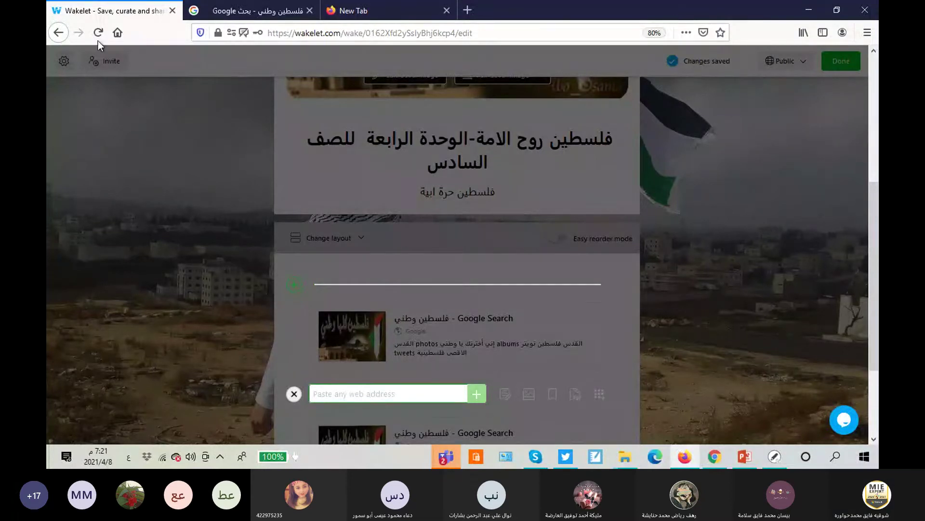
scroll(295, 382, down, 3)
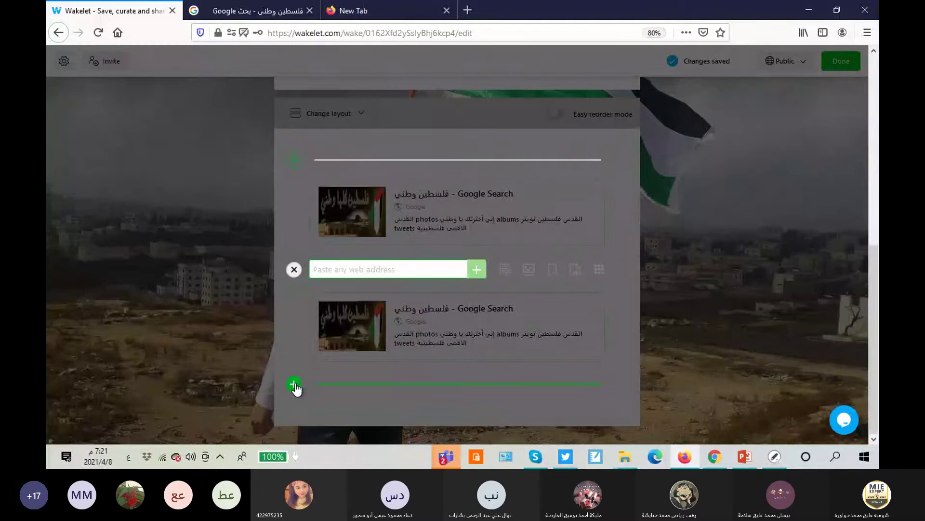
click(294, 384)
click(58, 32)
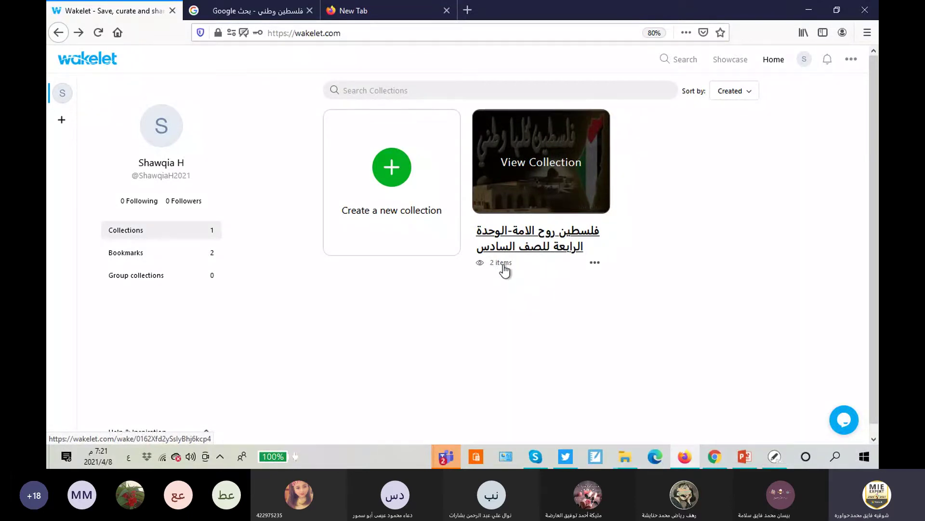
Open the Palestine collection, dismiss the Surf School invitation, and give it a like.
click(555, 236)
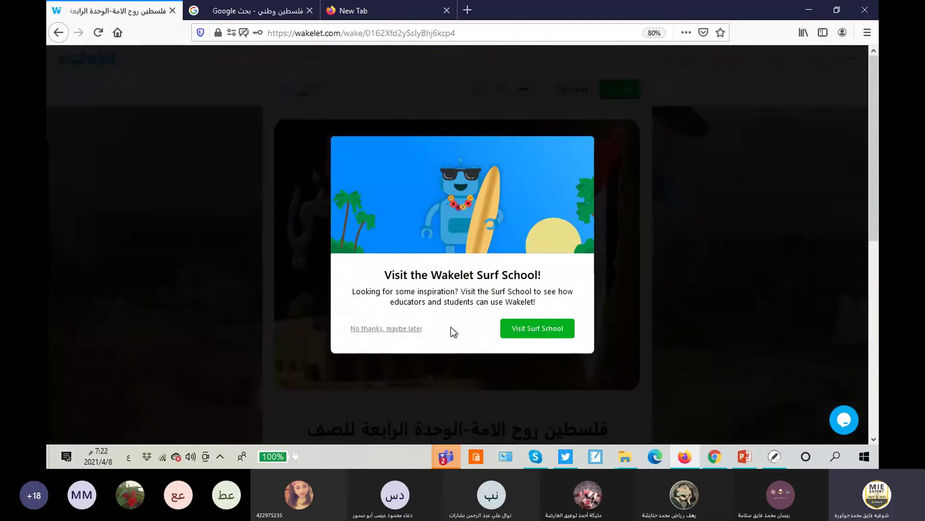
click(414, 330)
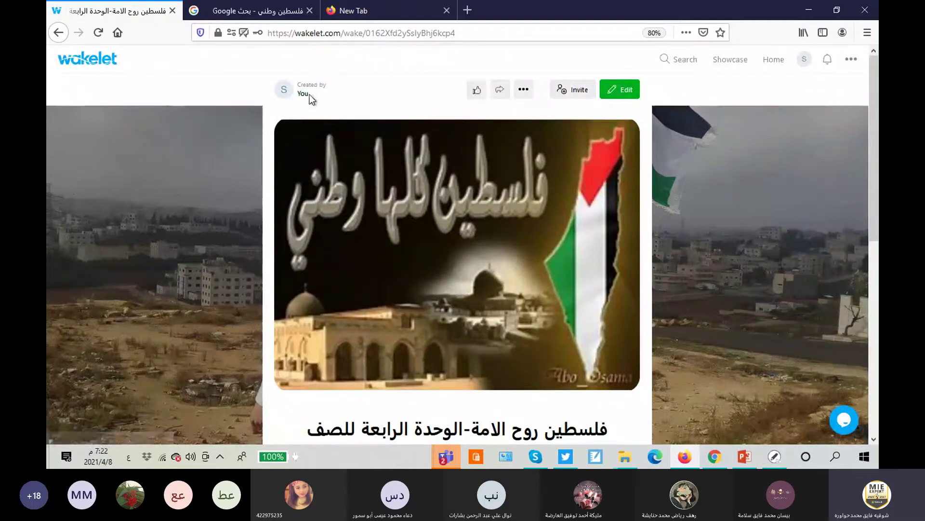
mouse_move(476, 96)
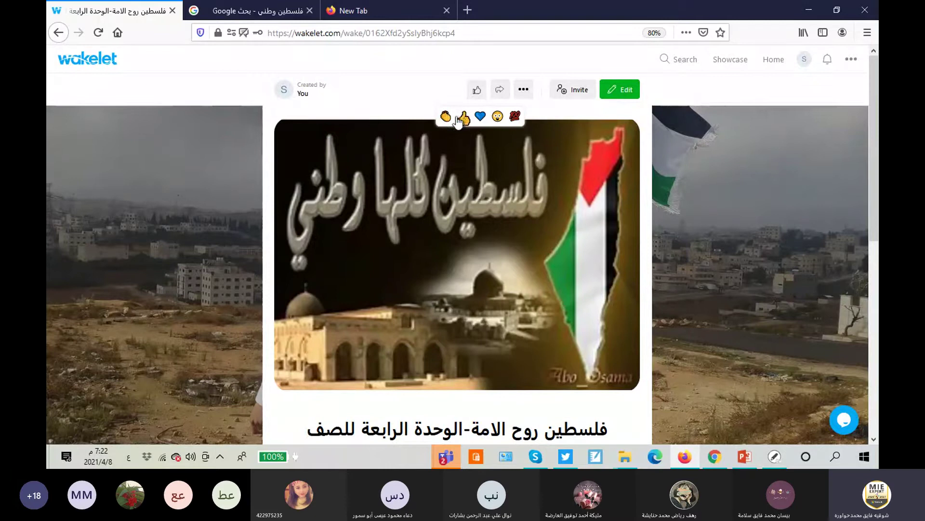
click(463, 118)
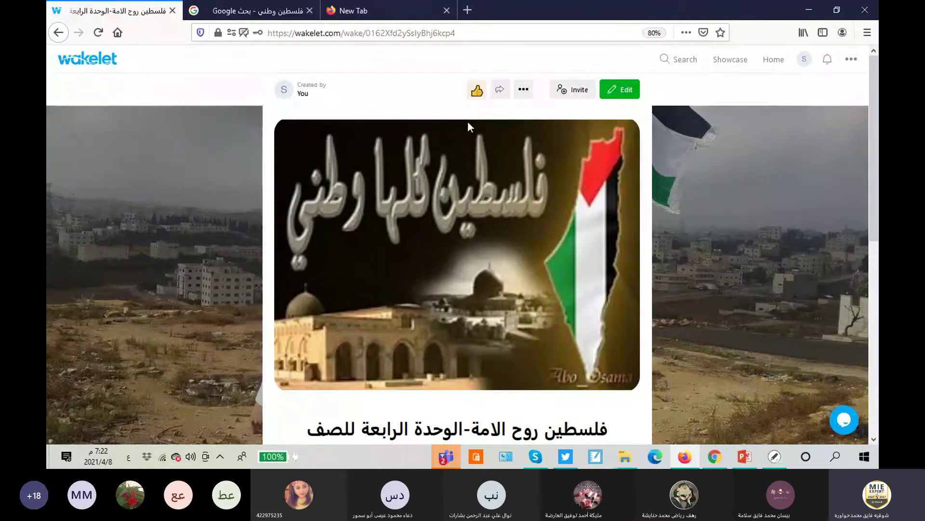
click(477, 93)
click(482, 98)
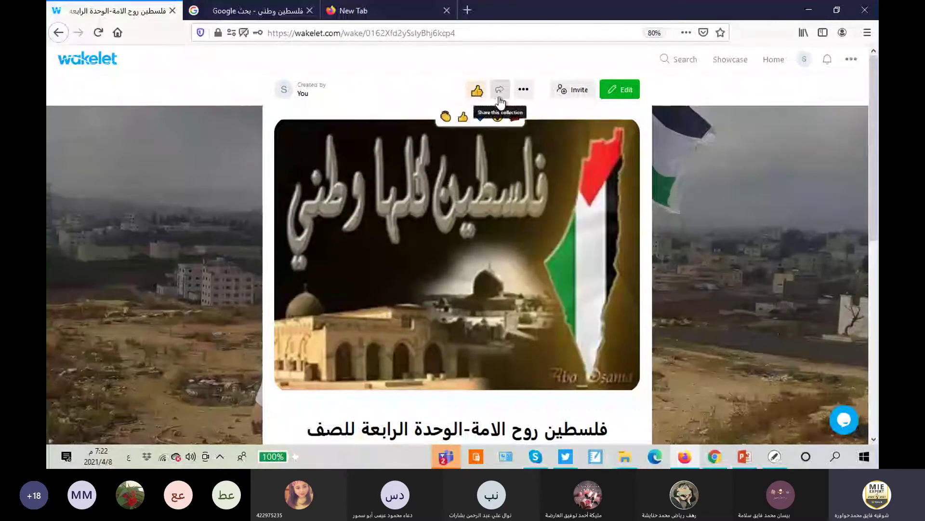
Check the collection's extra options, then start editing the collection.
click(522, 92)
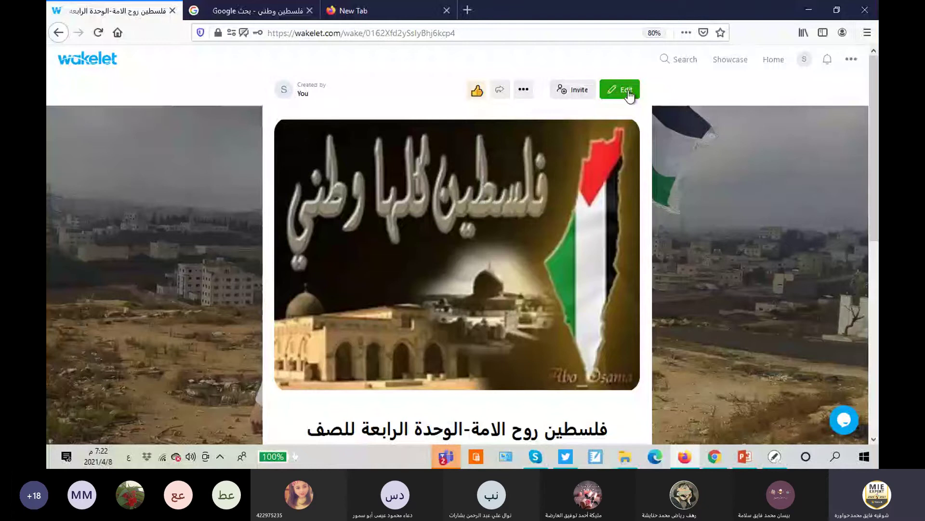
scroll(491, 298, down, 10)
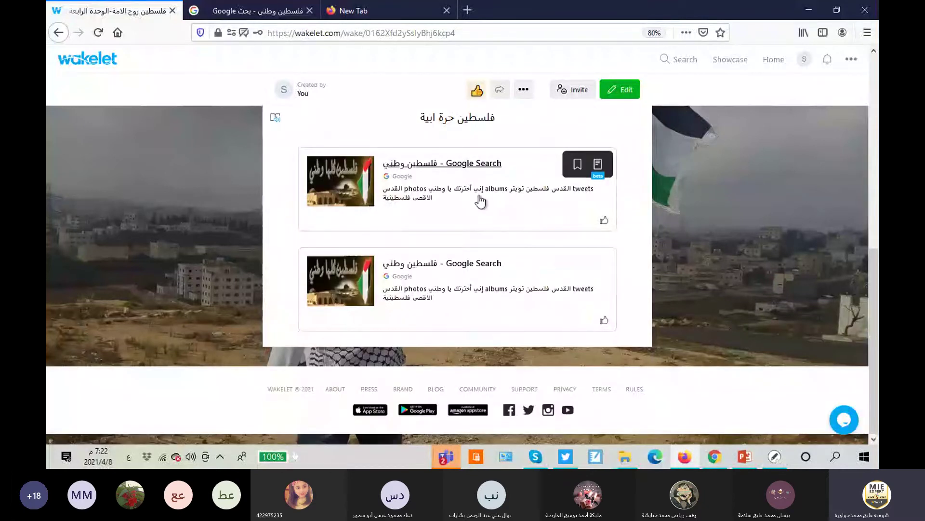
scroll(566, 159, up, 4)
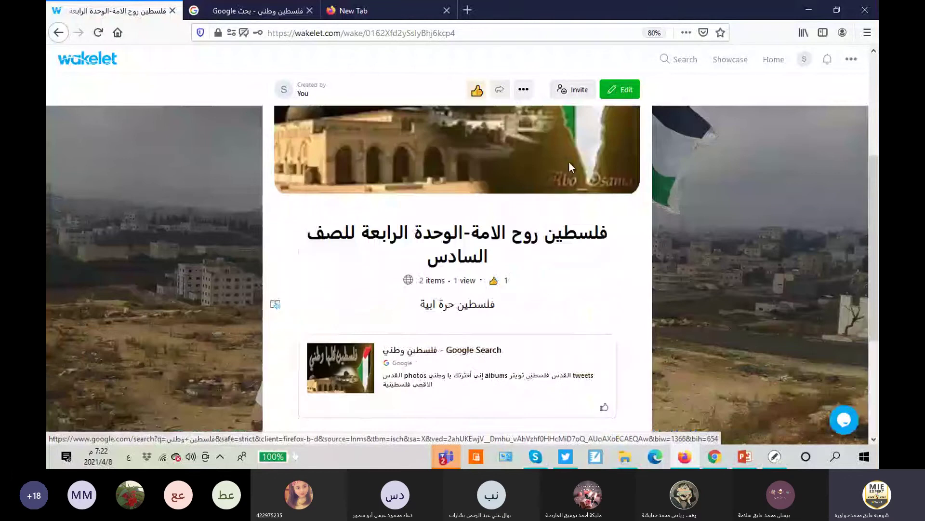
click(614, 96)
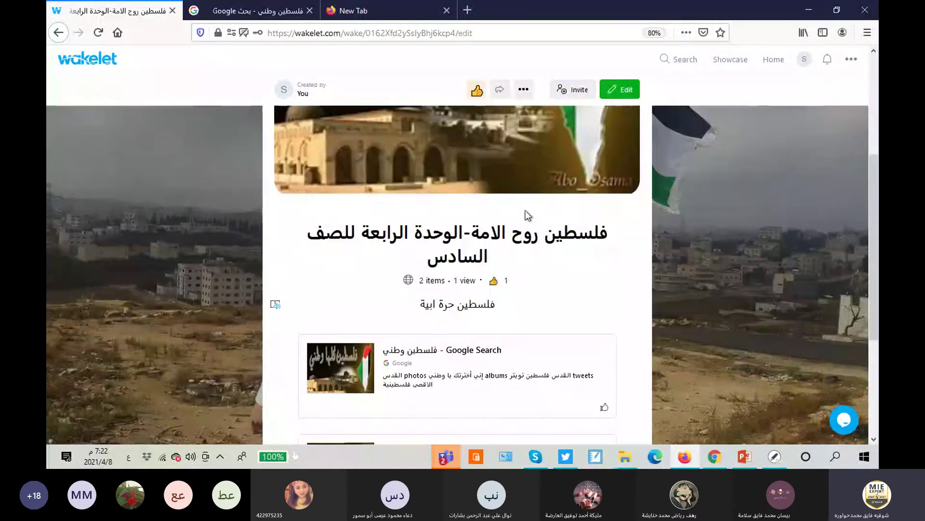
Shorten the first Google link card's title to فلسطين وطني by removing '- Google Search'.
click(631, 92)
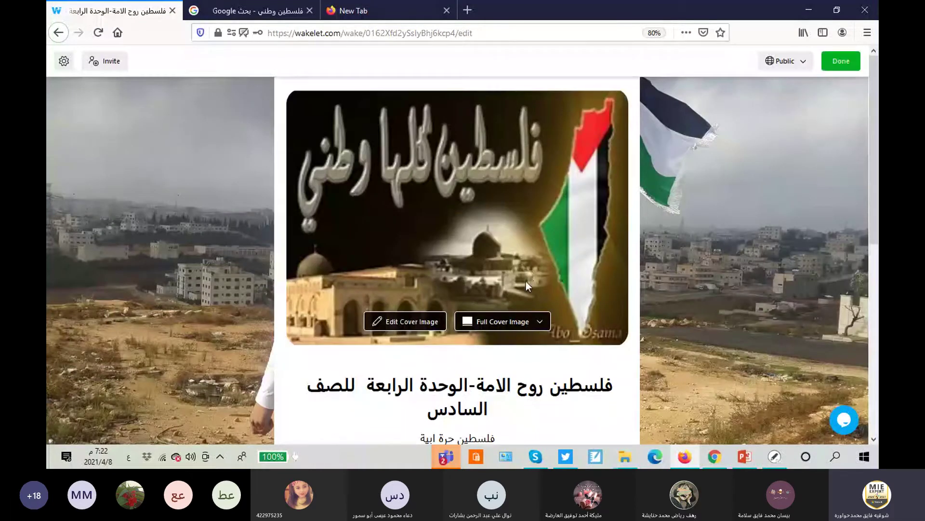
scroll(525, 282, down, 4)
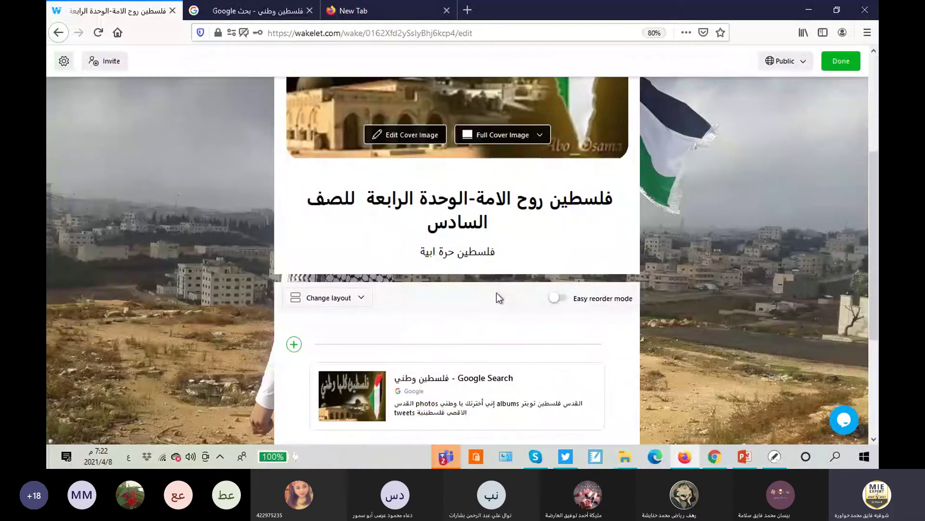
scroll(496, 293, down, 4)
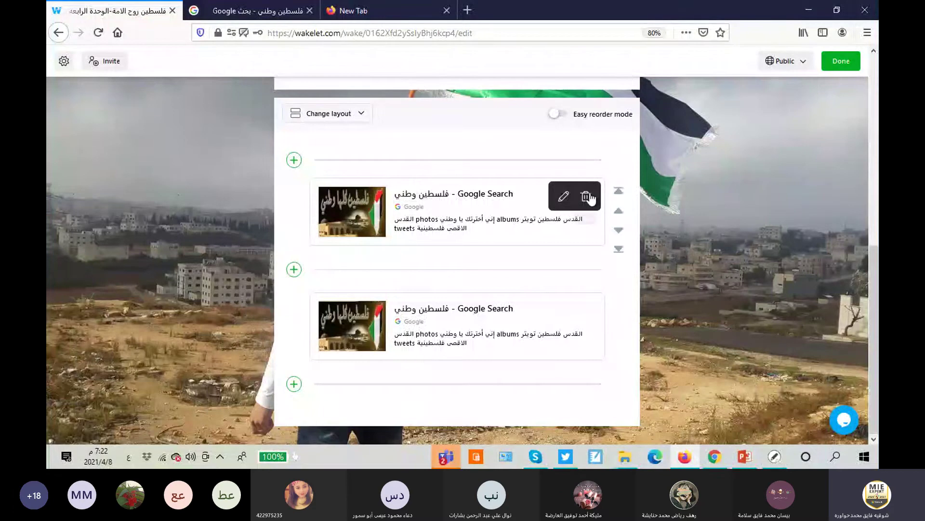
click(563, 200)
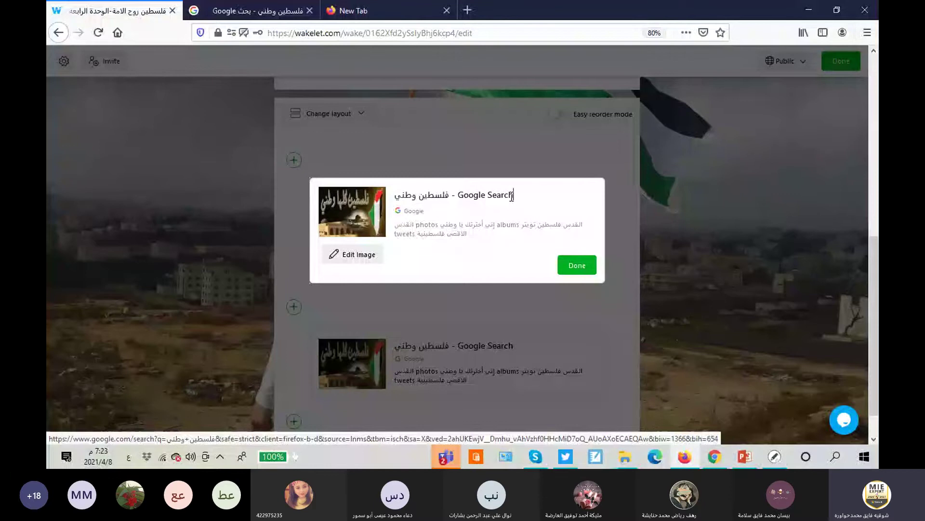
key(BackSpace)
key(BackSpace)
key(BackSpace)
key(BackSpace)
key(BackSpace)
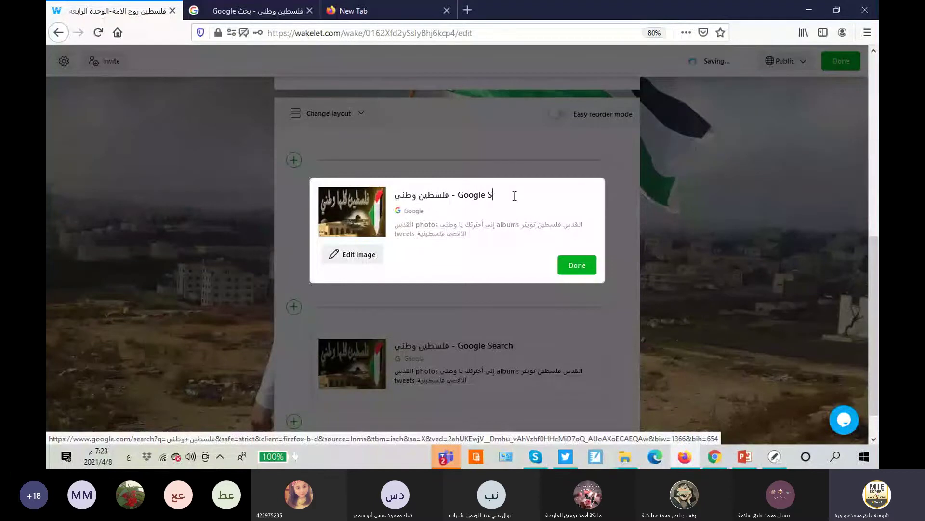
key(BackSpace)
key(BackSpace)
key(BackSpace)
key(BackSpace)
key(BackSpace)
key(BackSpace)
key(BackSpace)
key(BackSpace)
key(BackSpace)
key(BackSpace)
key(BackSpace)
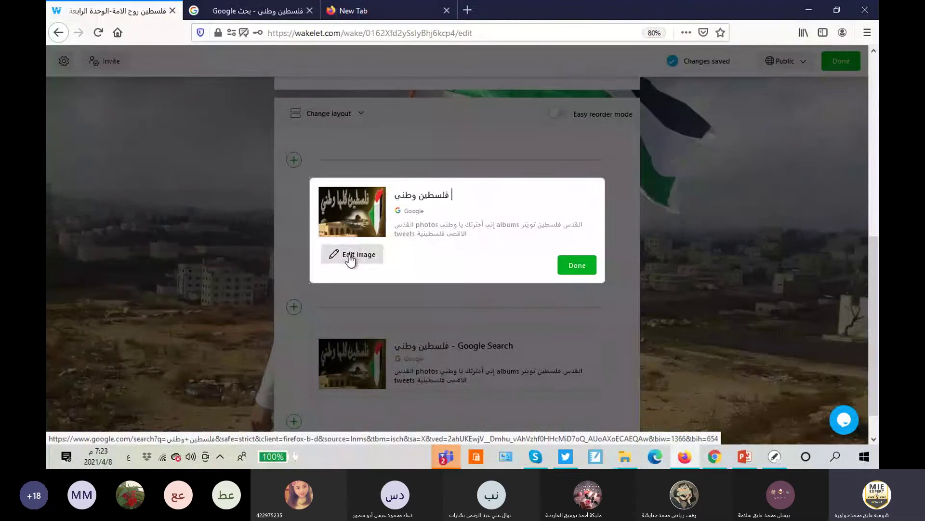
click(577, 266)
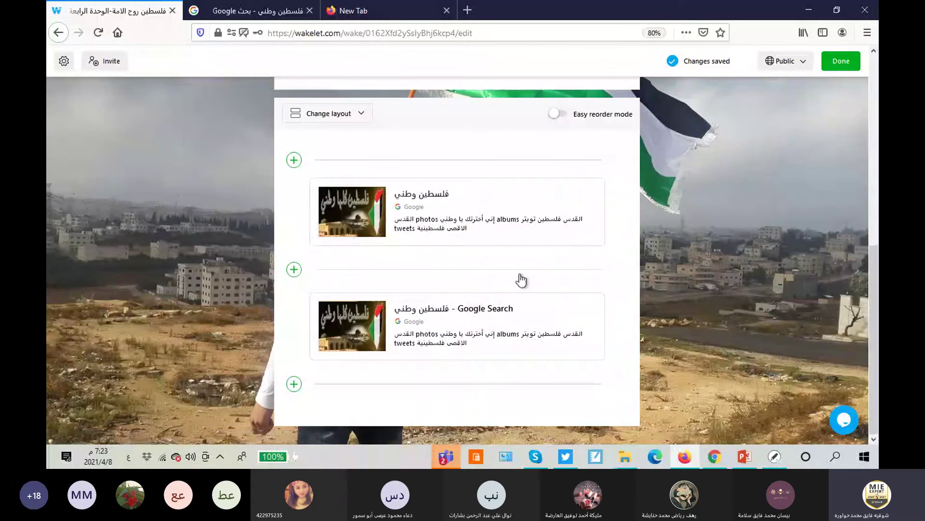
Delete the duplicate Google link card and open a new link box below the remaining card.
mouse_move(495, 327)
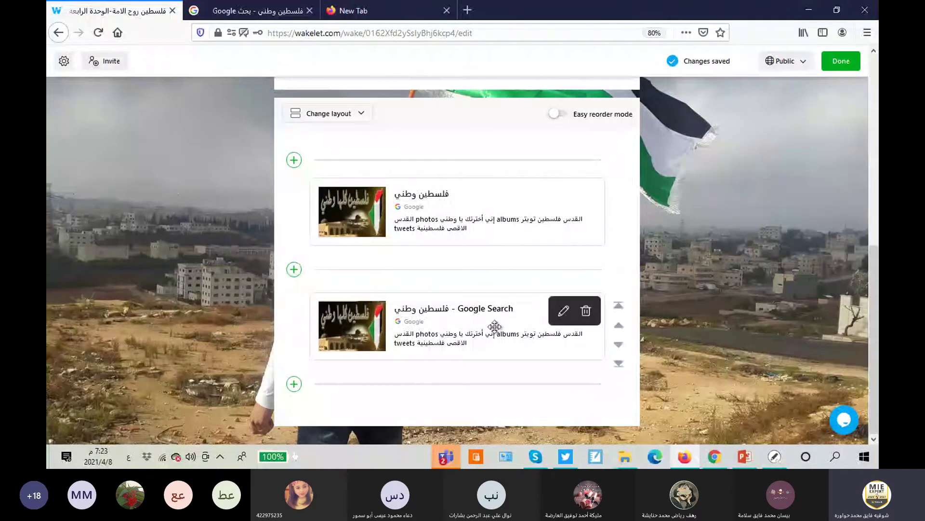
click(586, 310)
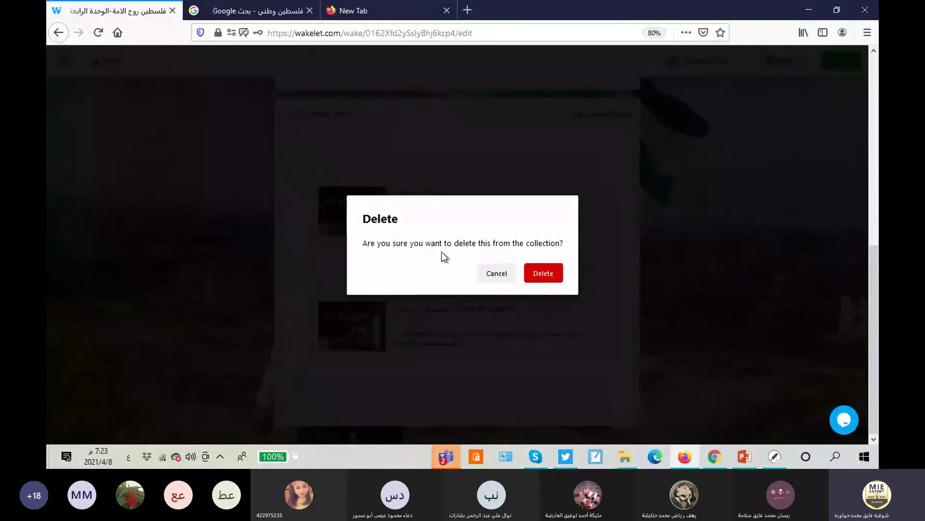
click(543, 275)
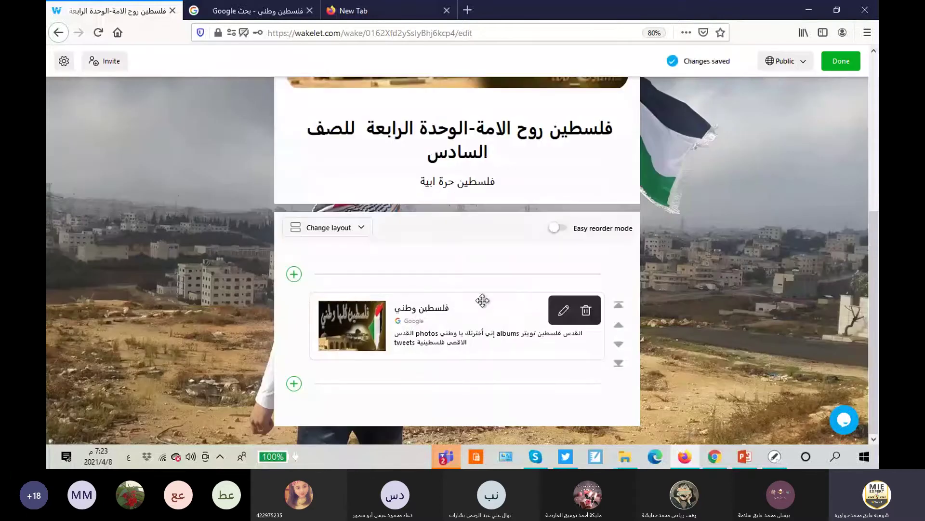
click(343, 384)
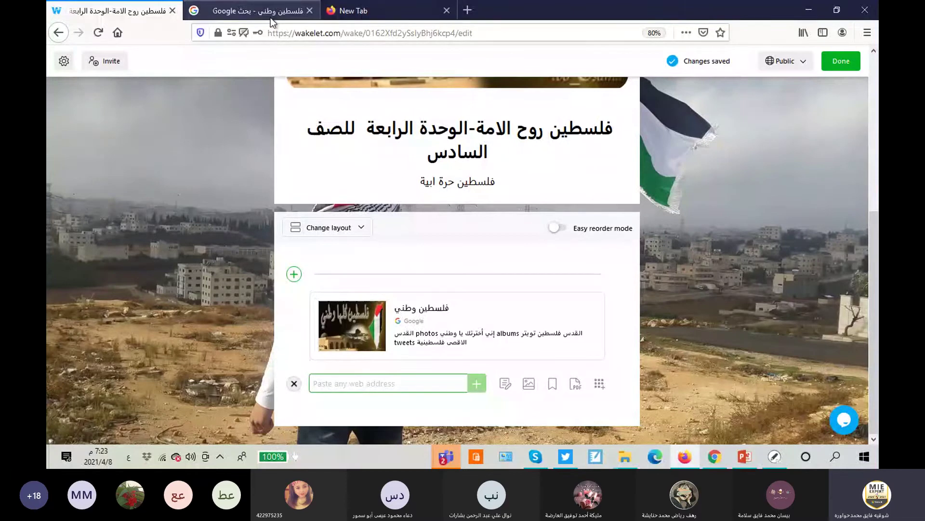
Find the song video إليك يا وطني through Google Videos on YouTube and select its address.
click(270, 15)
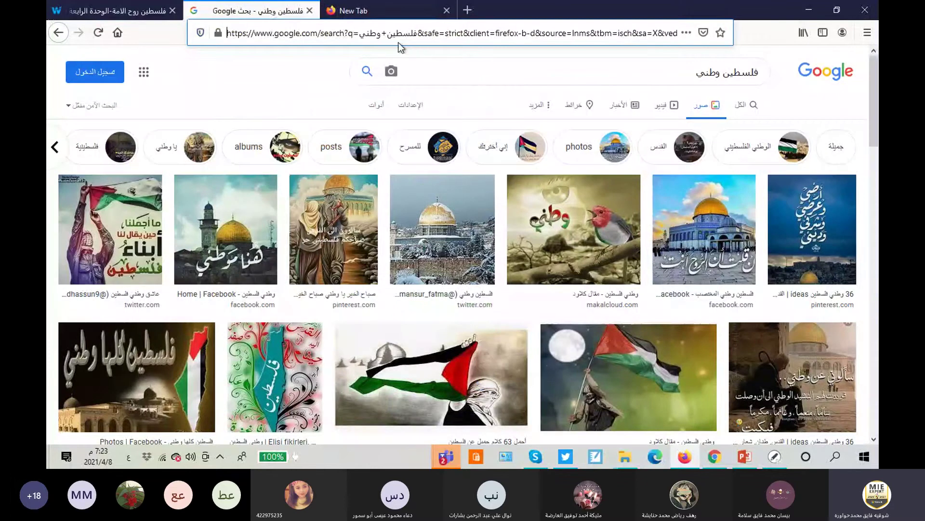
click(664, 106)
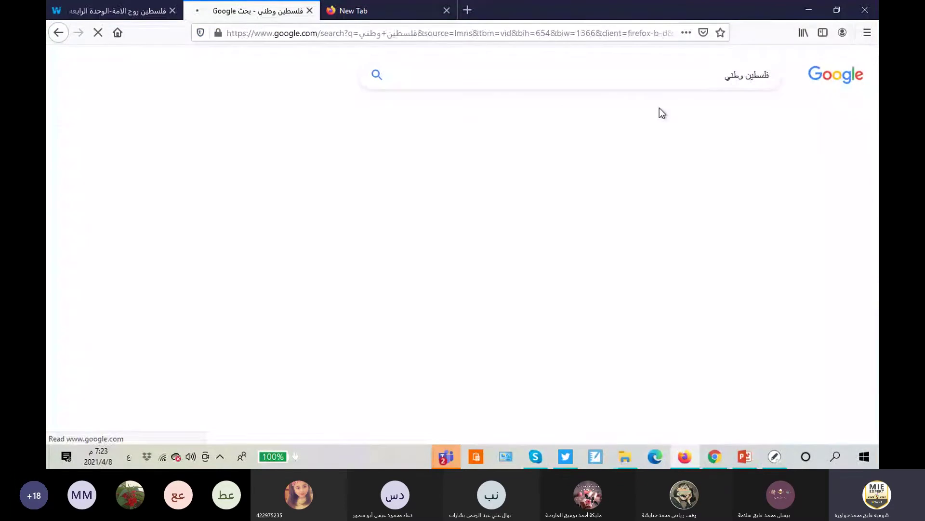
click(658, 183)
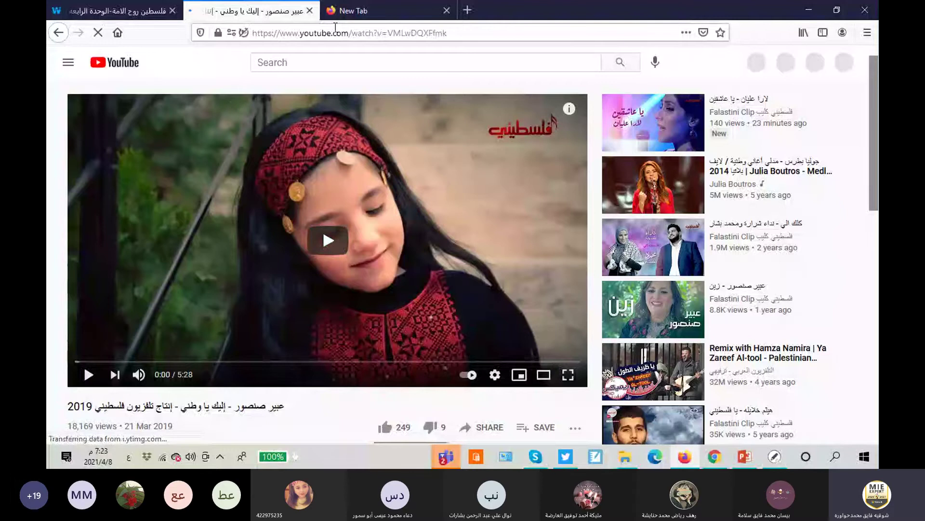
click(340, 32)
key(ctrl+c)
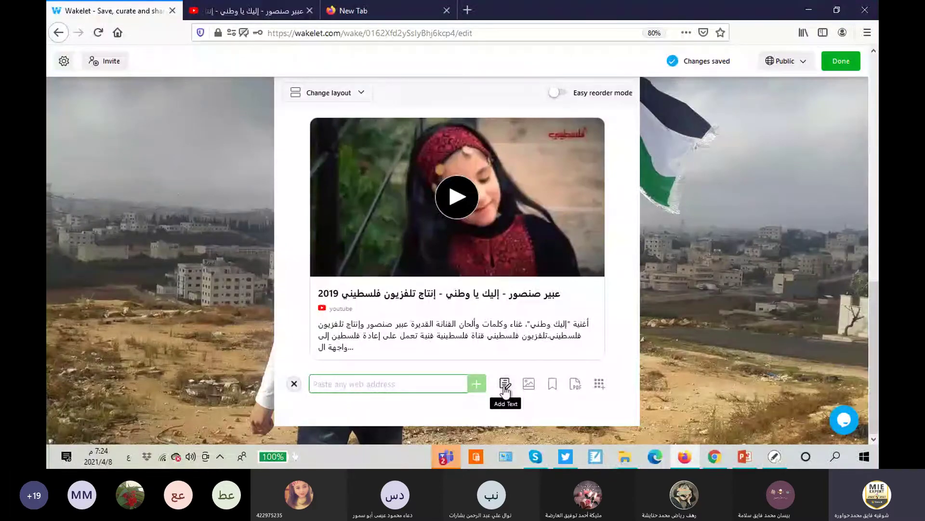
Add a text block with 'اجيبي عن الاسئلة الاتية:' and the question '1- ما هي عاصمة فلسطين؟'.
click(505, 386)
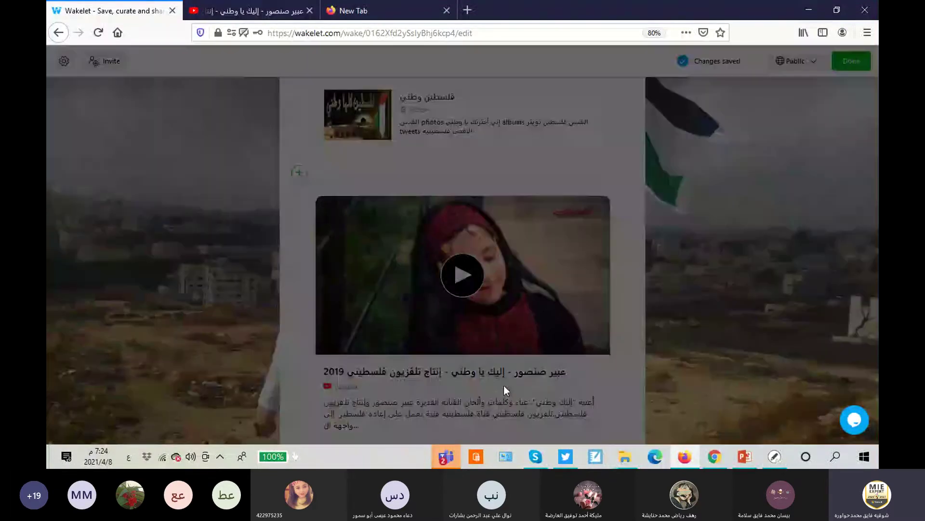
text(احبتي)
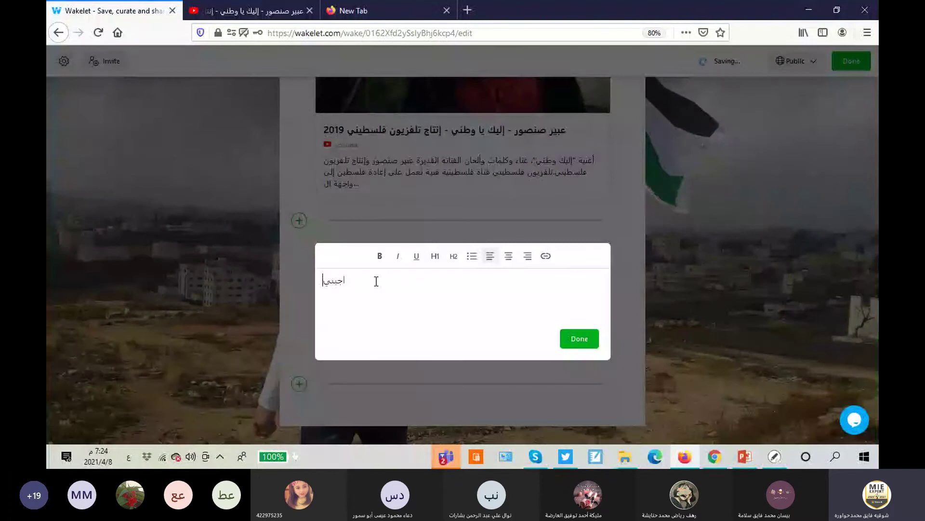
text( عن الا)
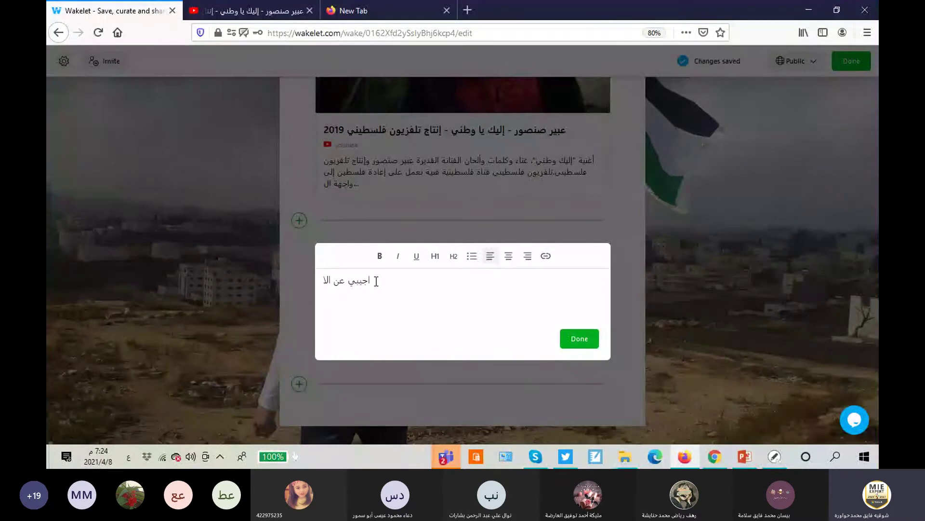
text(سئ)
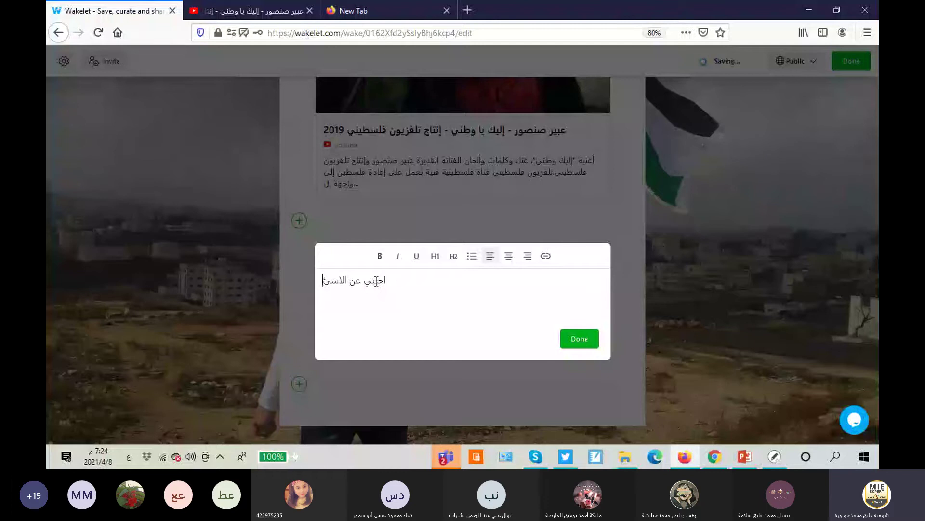
text(لة الاتية:)
key(Return)
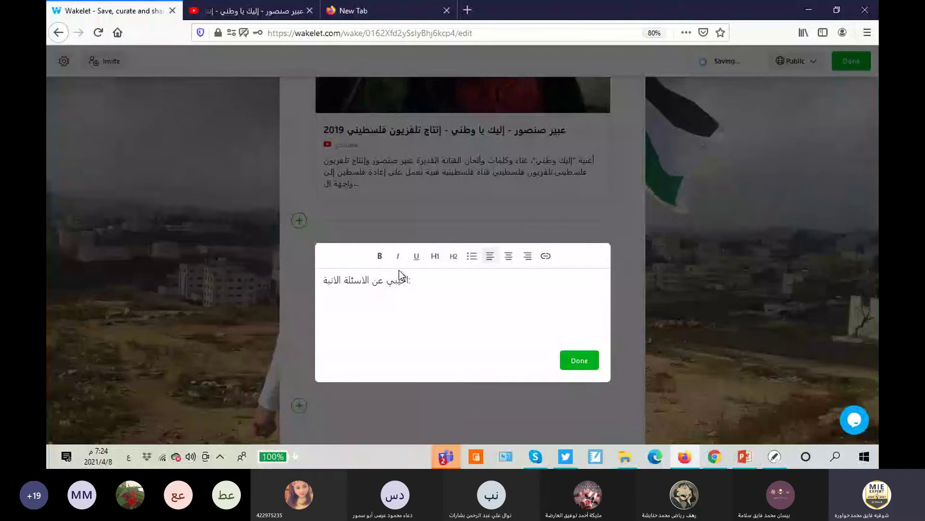
text(1-)
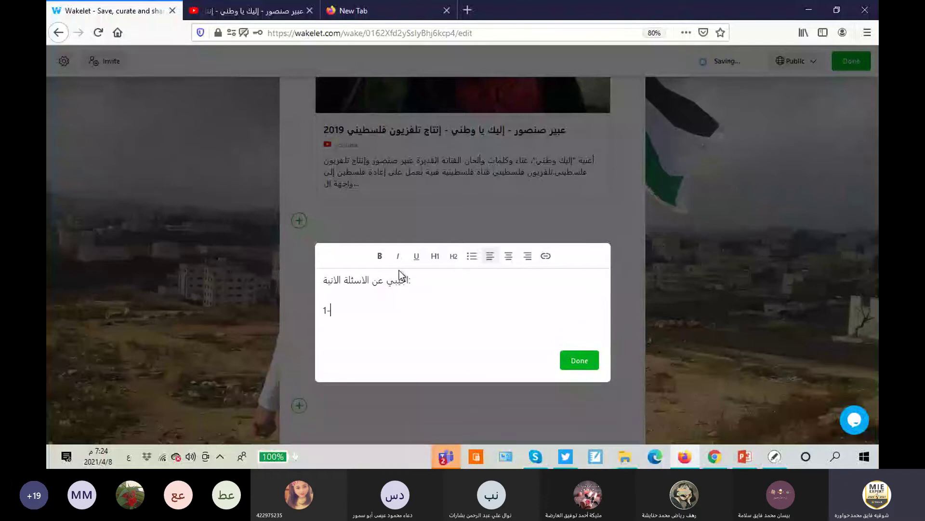
text( م)
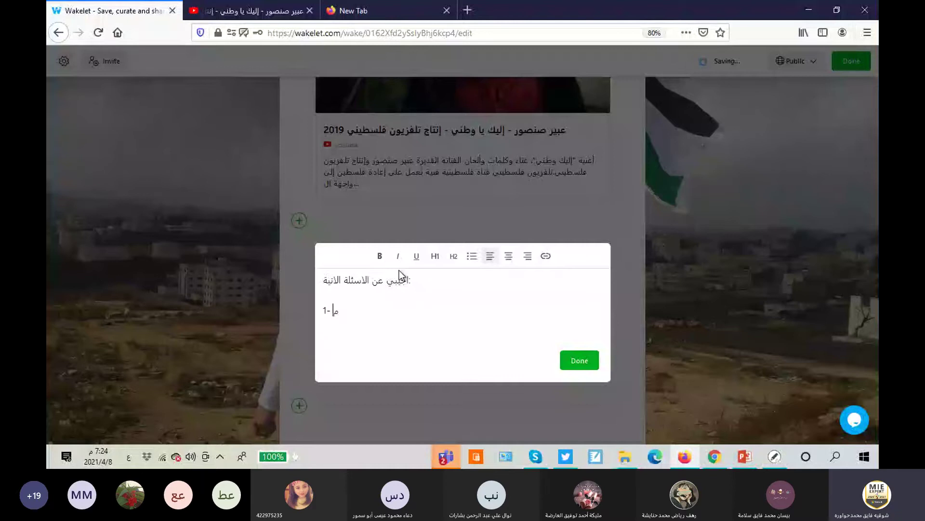
text(ا هي عاصمة)
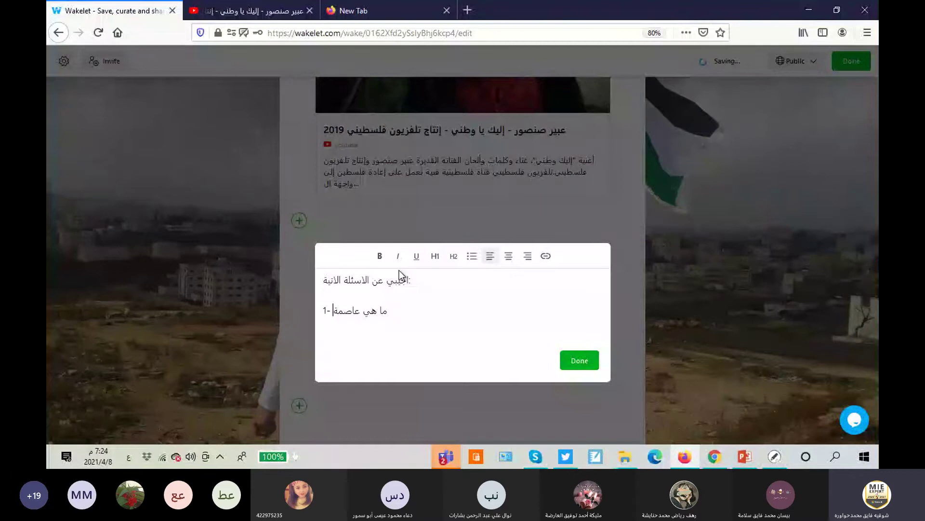
text( فلسطين؟)
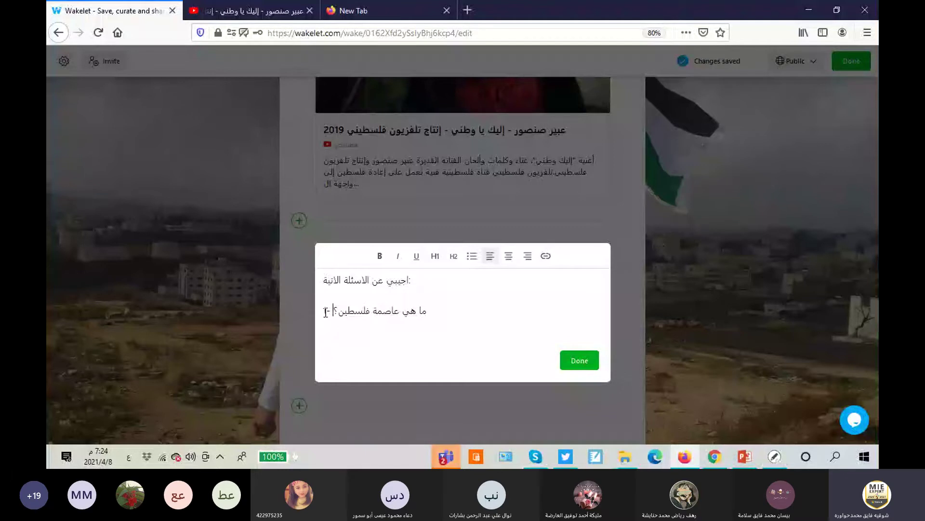
mouse_move(326, 311)
mouse_down()
mouse_move(367, 310)
mouse_move(343, 309)
mouse_up()
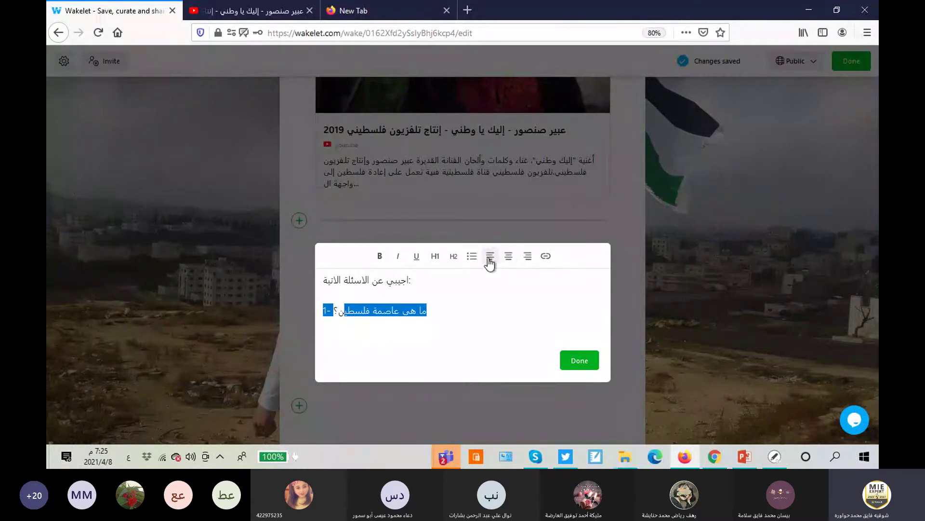
Right-align the text block and make the instruction heading bold and underlined, not italic.
click(528, 256)
drag(516, 280, 436, 271)
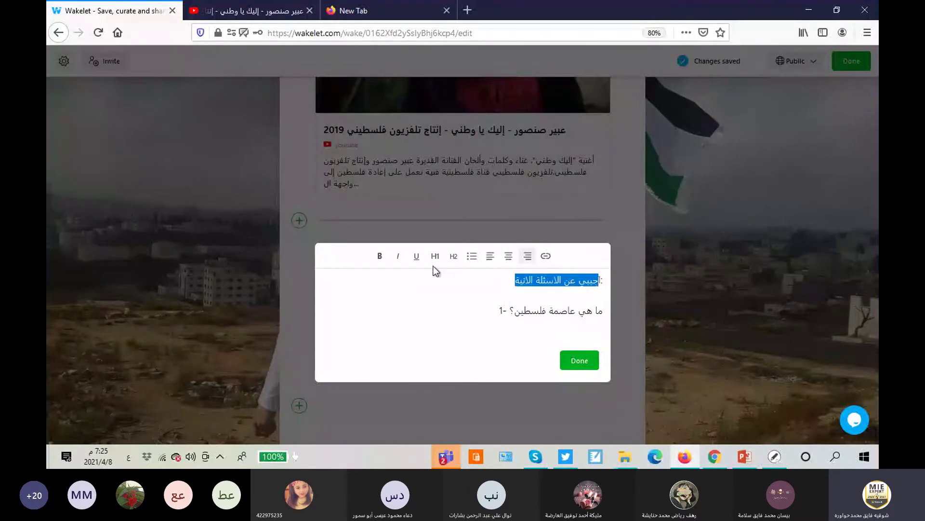
click(380, 260)
click(514, 286)
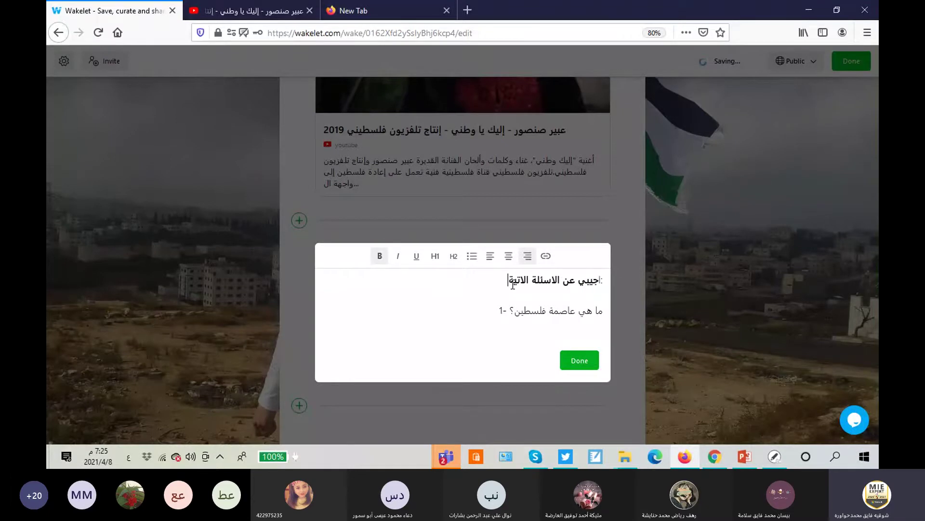
key(shift+Home)
click(398, 257)
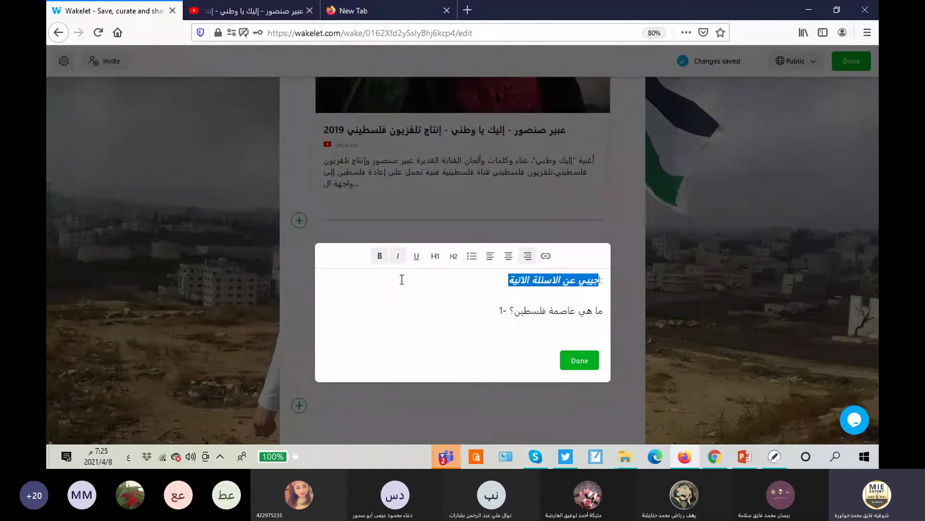
key(ctrl+i)
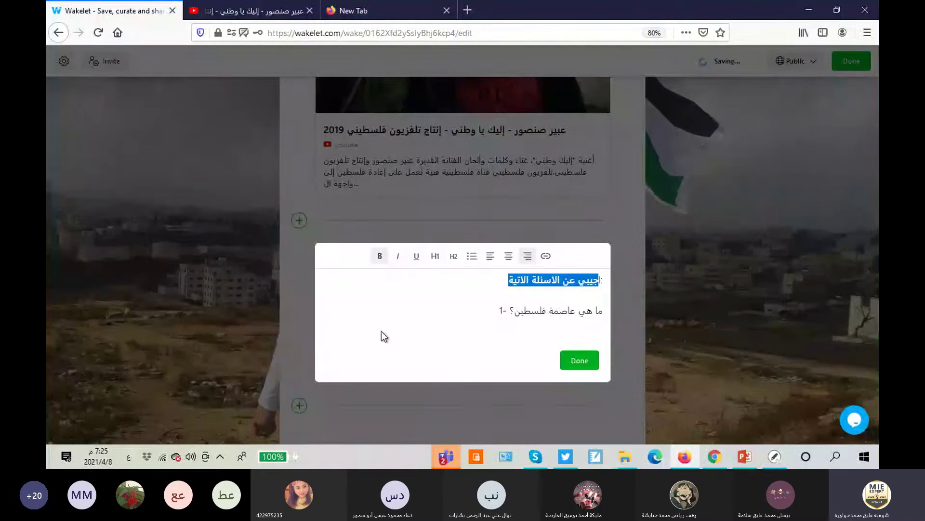
key(ctrl+u)
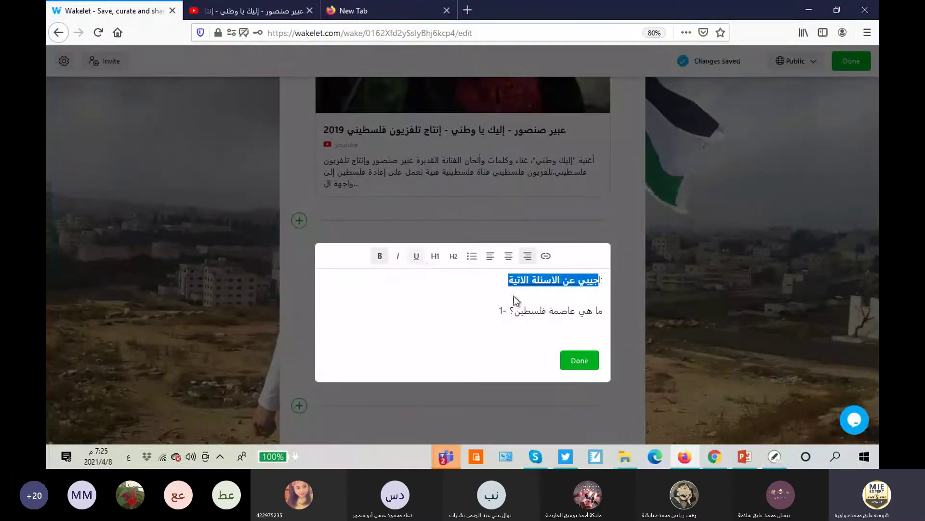
click(514, 300)
Try H1 and H2 sizes and a bullet on the heading, then remove the bullet.
click(416, 256)
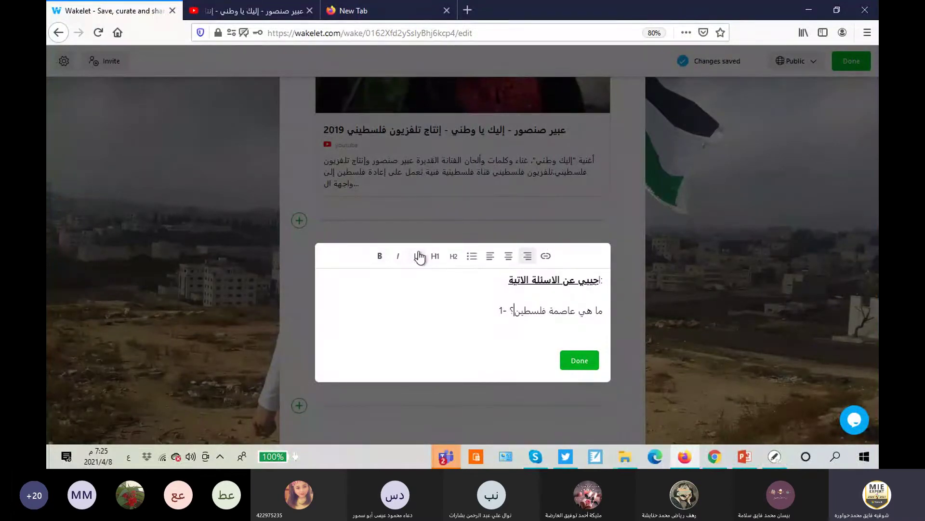
drag(501, 287, 574, 292)
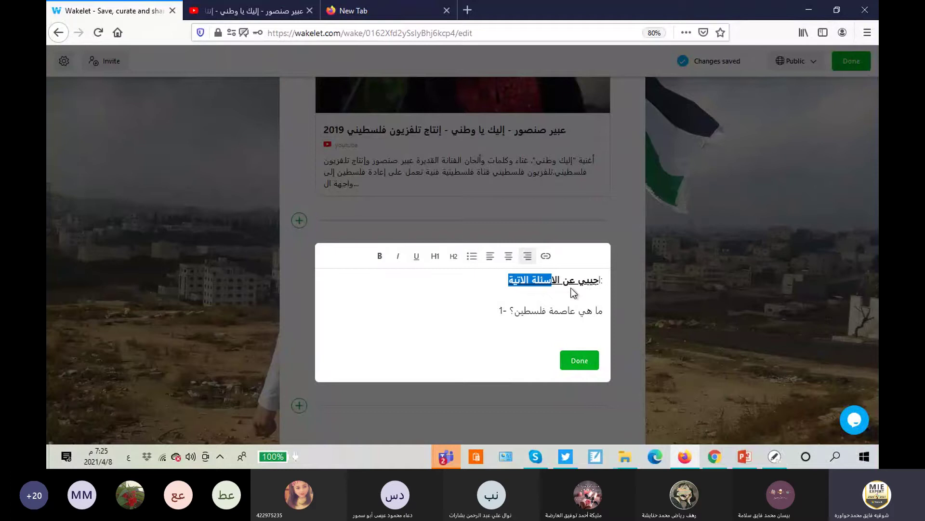
drag(574, 293, 596, 282)
click(435, 256)
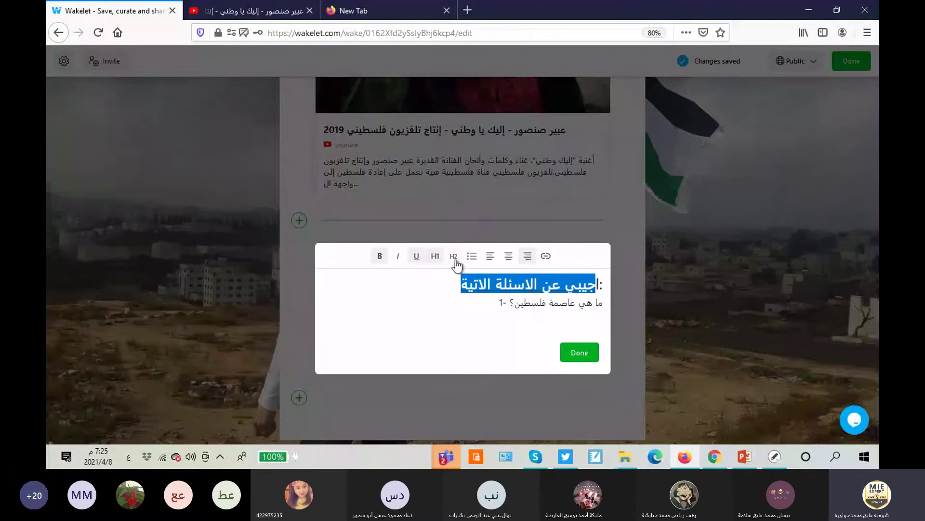
click(454, 261)
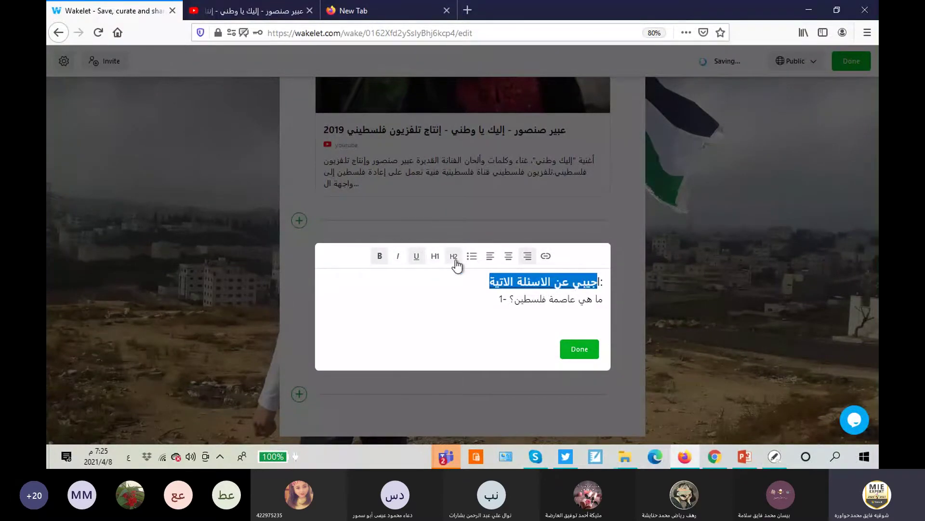
click(436, 260)
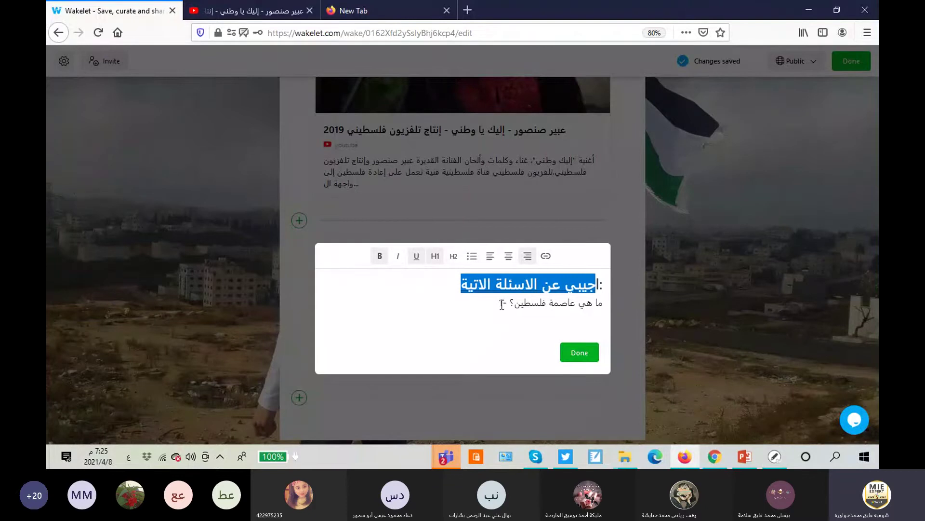
click(470, 259)
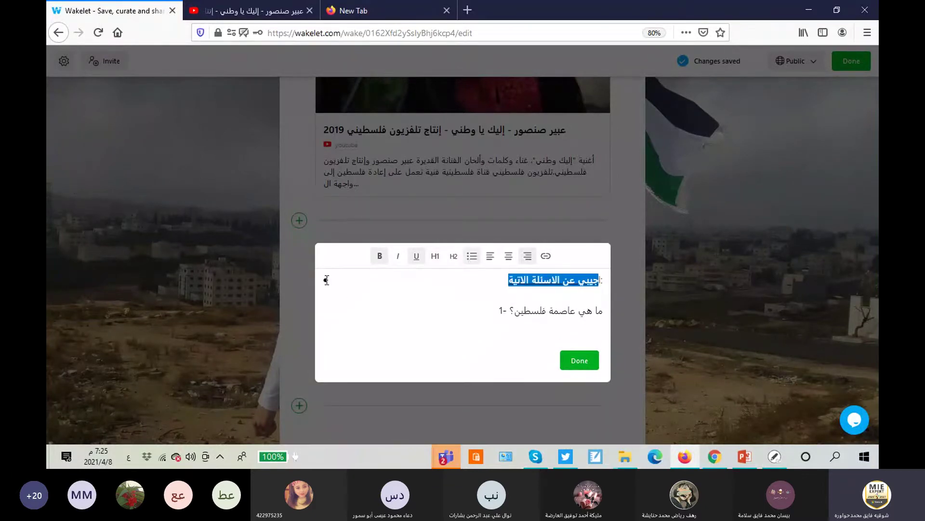
click(471, 258)
Link the heading to the pasted YouTube song video address and save the text block.
click(547, 257)
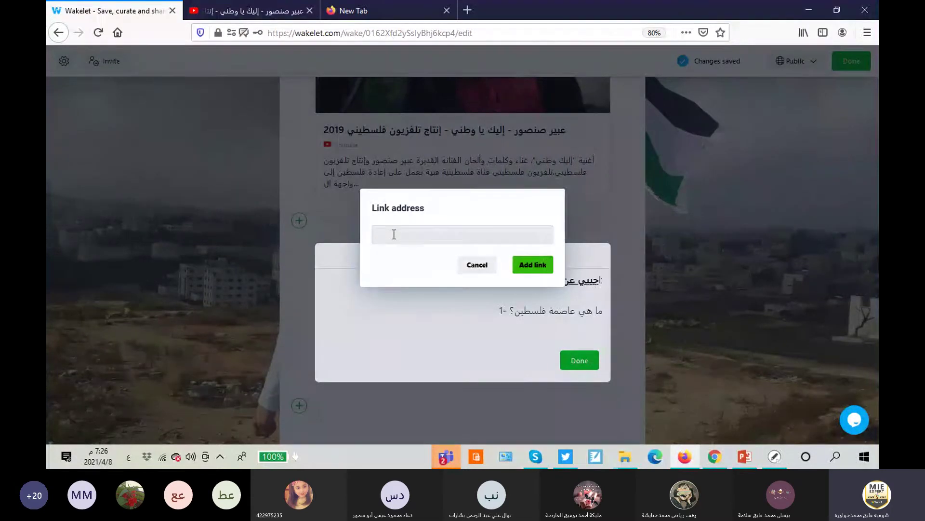
right_click(394, 234)
click(432, 287)
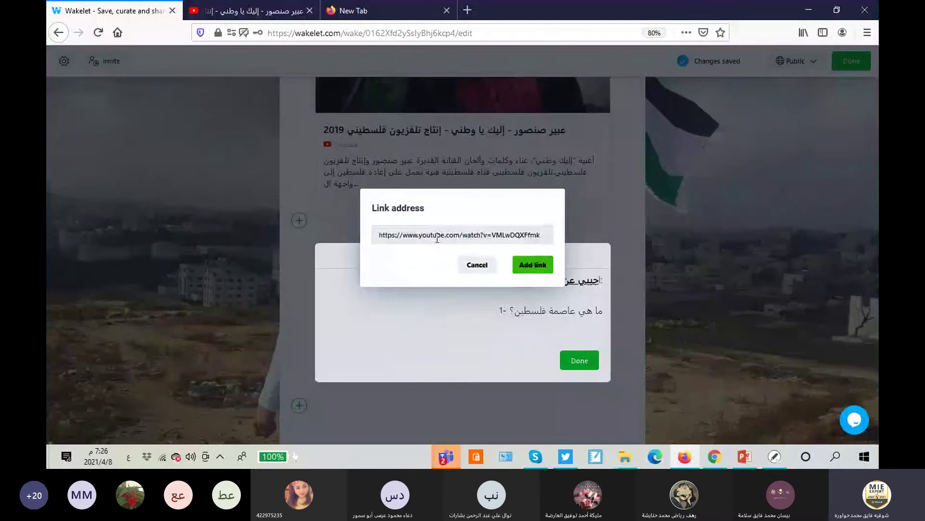
click(533, 266)
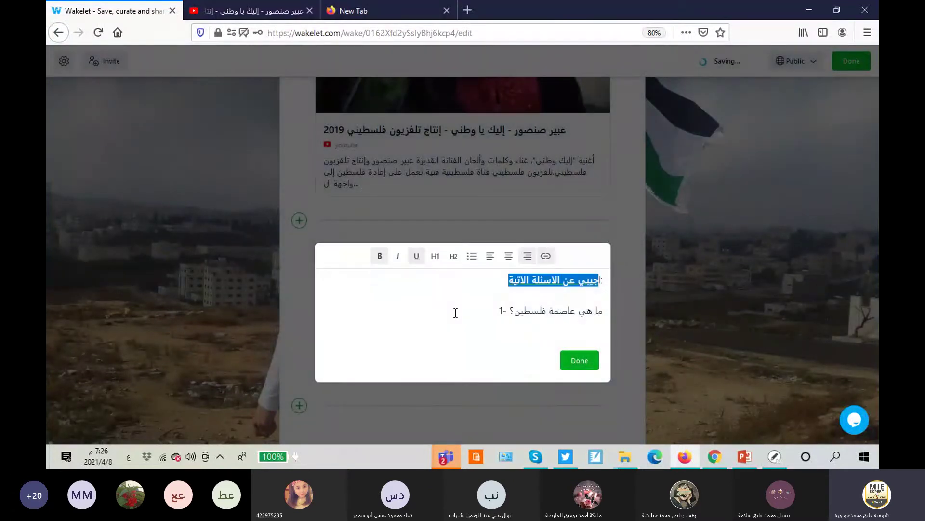
click(577, 292)
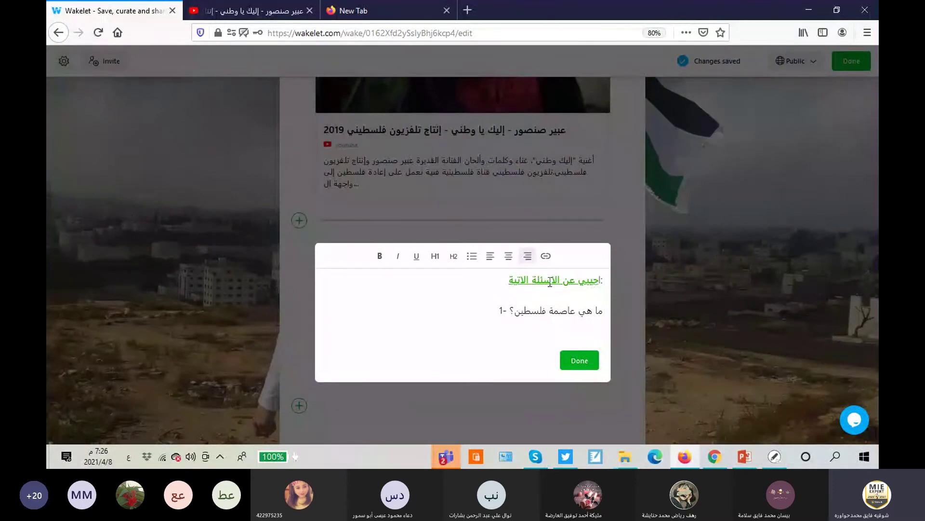
click(579, 362)
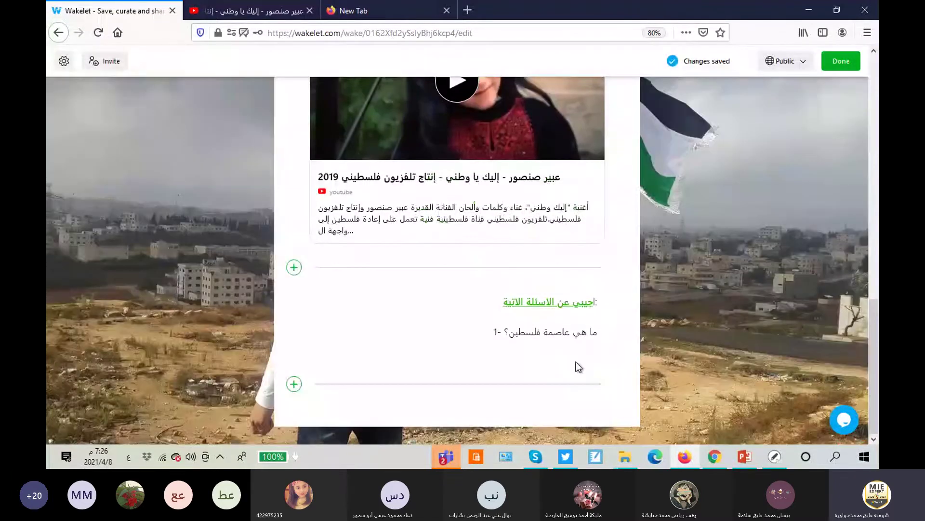
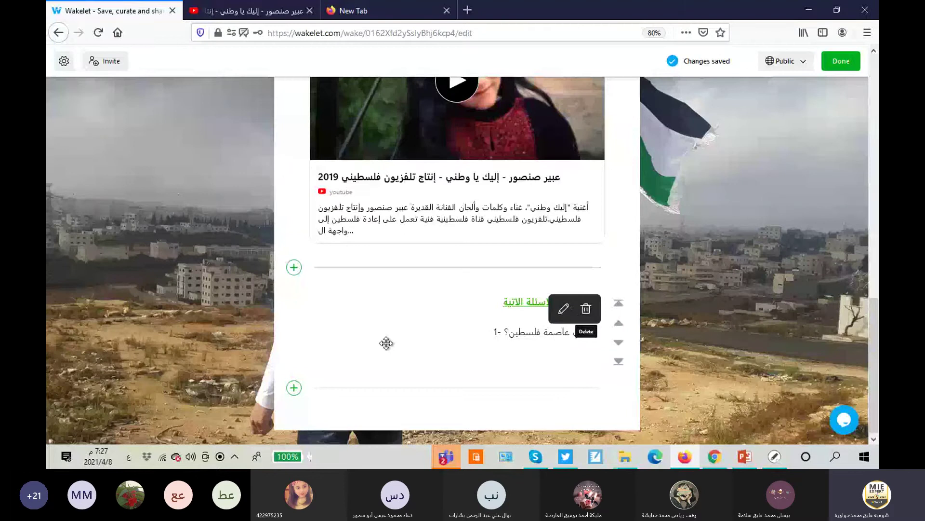
Open a blank text-note editor below the question about Palestine's capital.
click(294, 387)
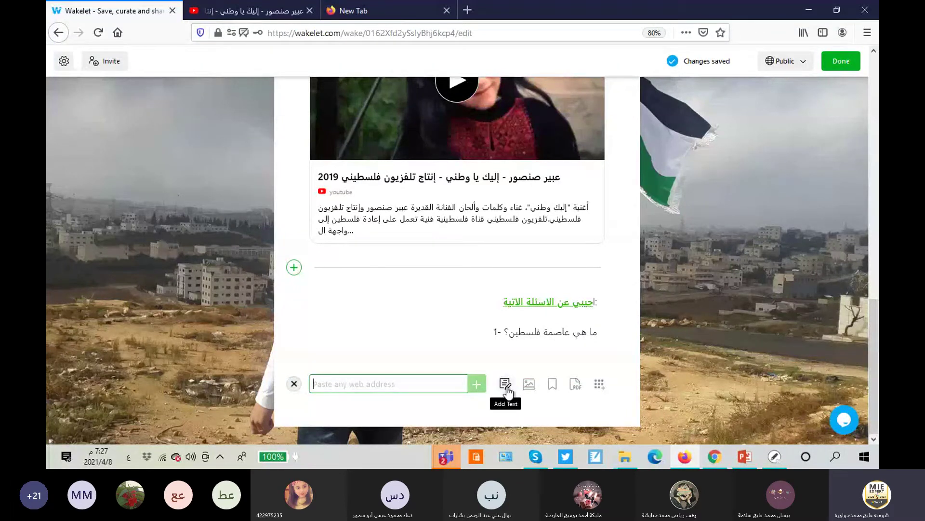
click(506, 389)
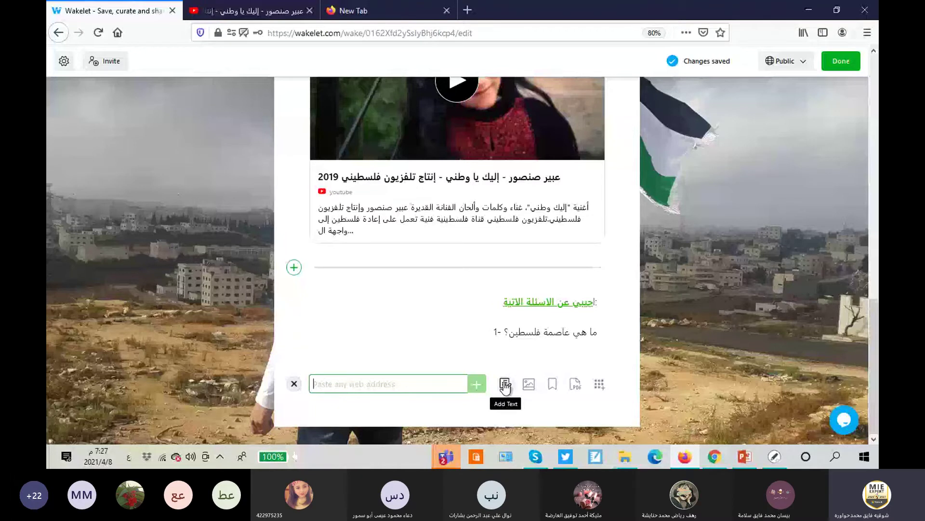
click(505, 385)
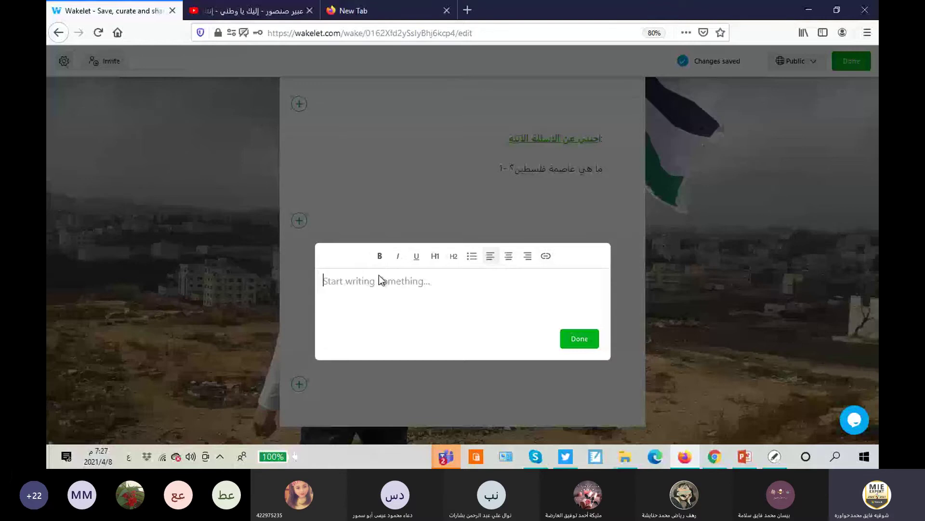
Write sample Arabic text in the note and make it italic, underlined, H2 and right-aligned.
click(379, 275)
text(اااالبيلبل)
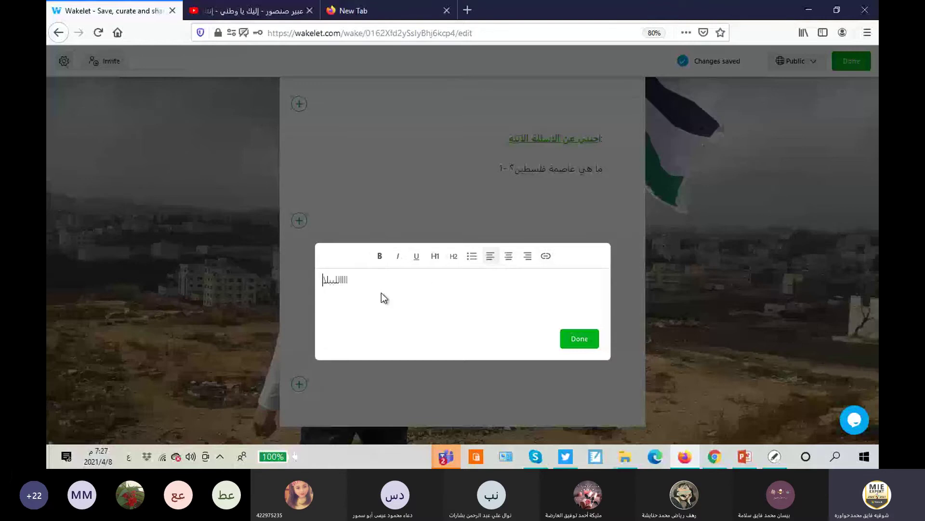
text(ابقيبؤرررربرب)
key(ctrl+a)
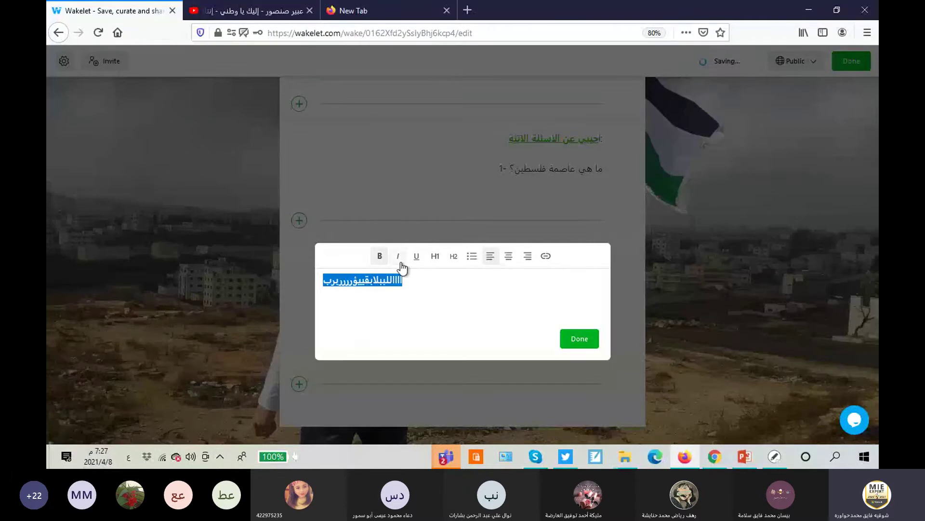
click(399, 260)
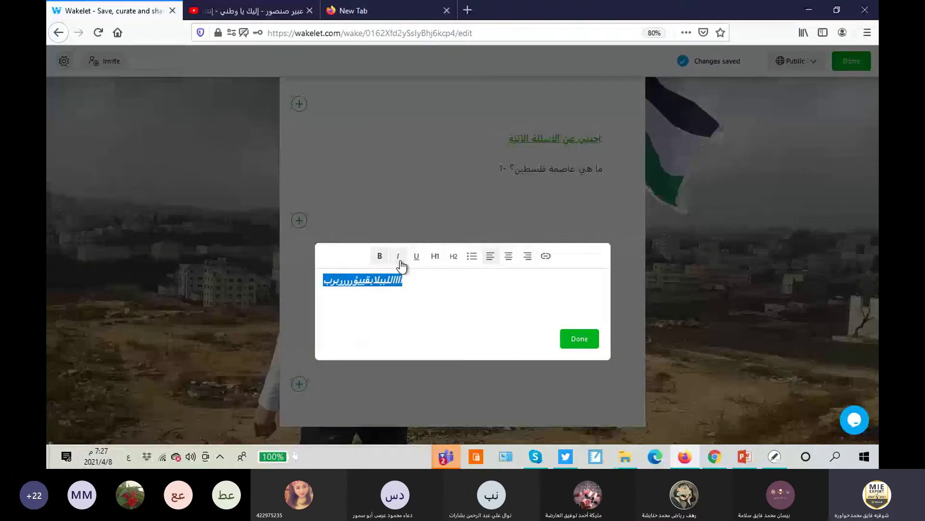
click(415, 263)
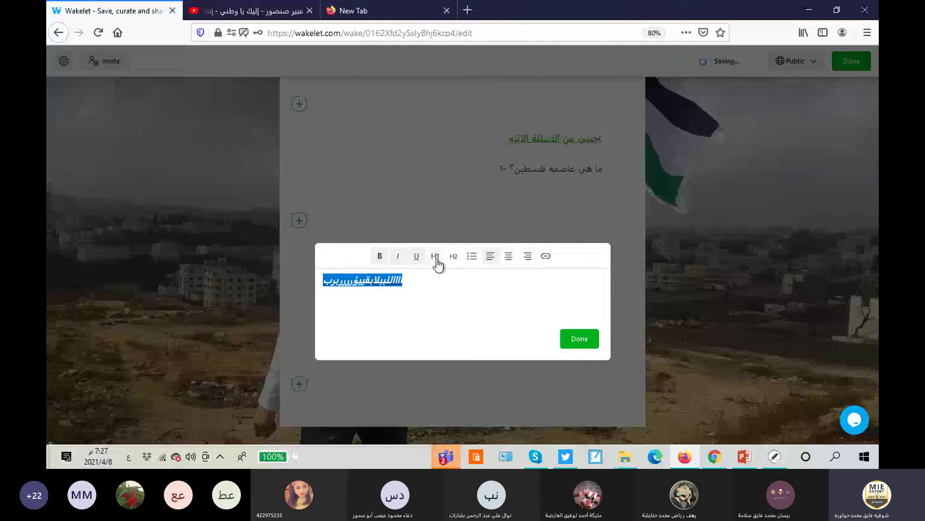
click(435, 259)
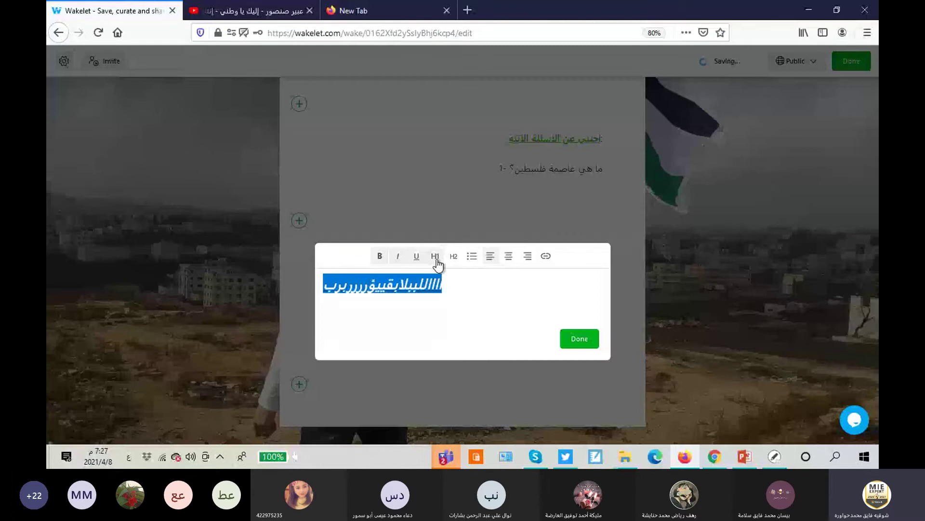
click(454, 256)
click(529, 256)
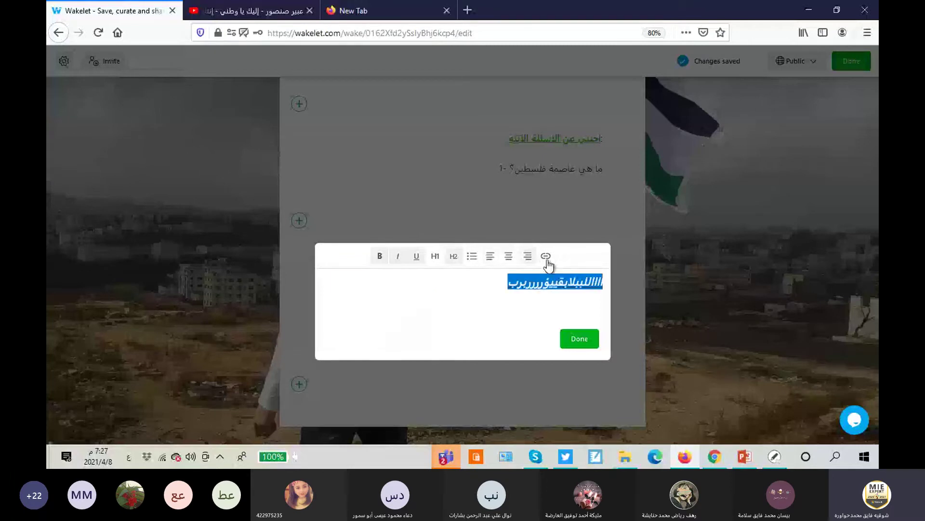
Link the note text to the pasted YouTube address and save the note.
click(546, 257)
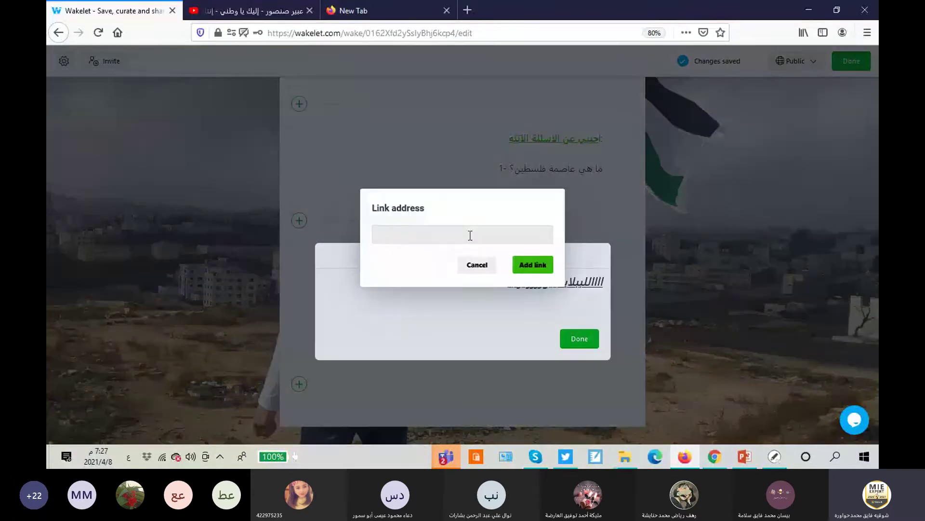
click(404, 232)
right_click(404, 232)
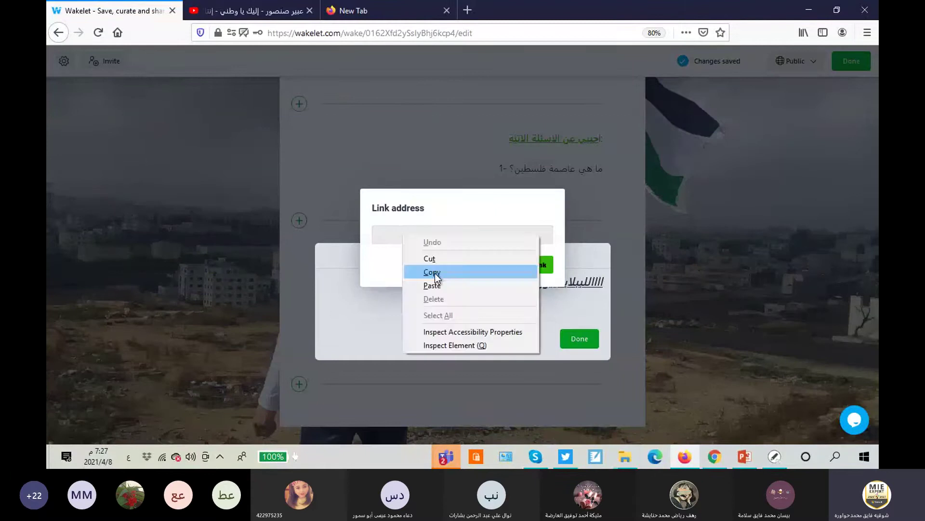
click(435, 273)
click(533, 265)
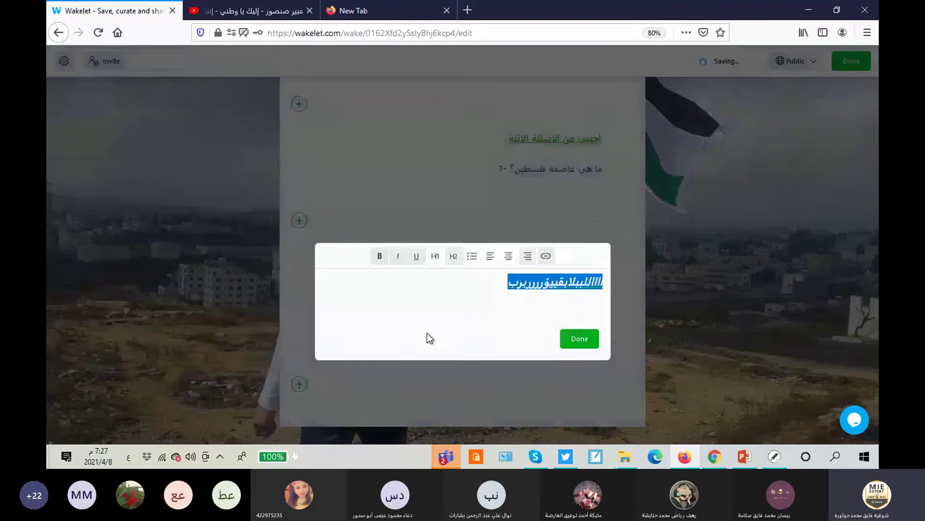
click(580, 338)
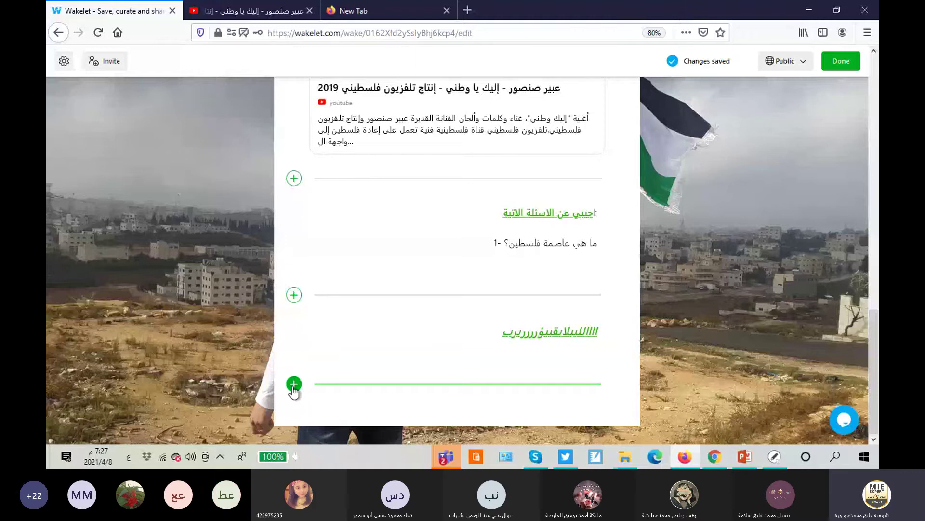
Review the collection from its cover image and title down to its 4 items.
click(294, 384)
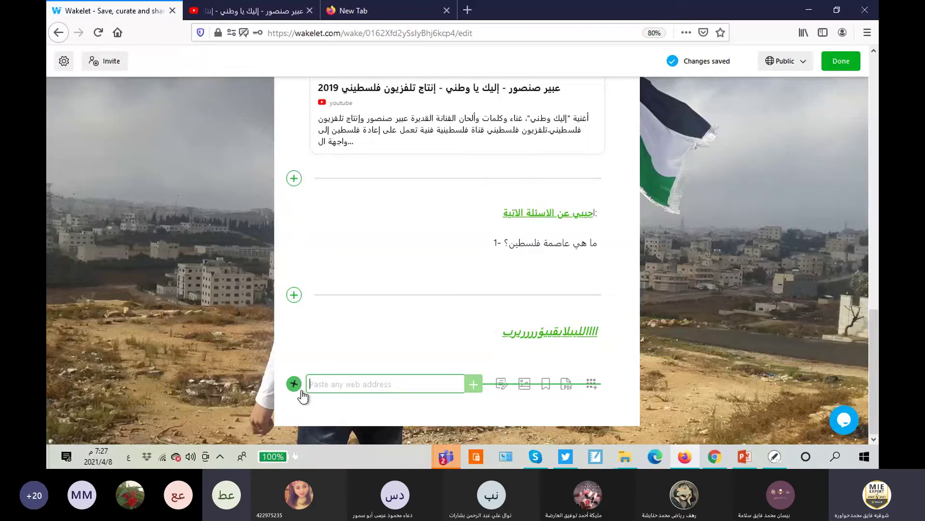
scroll(474, 246, up, 15)
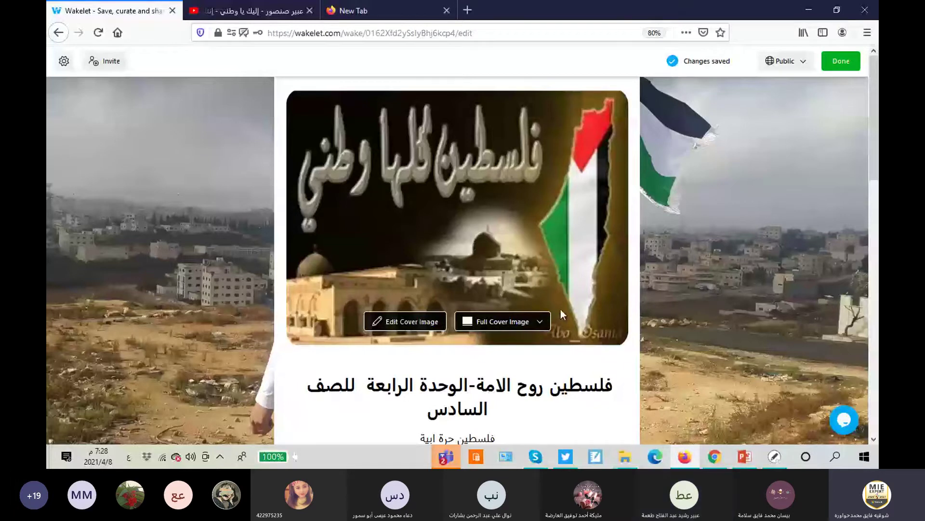
scroll(560, 311, down, 15)
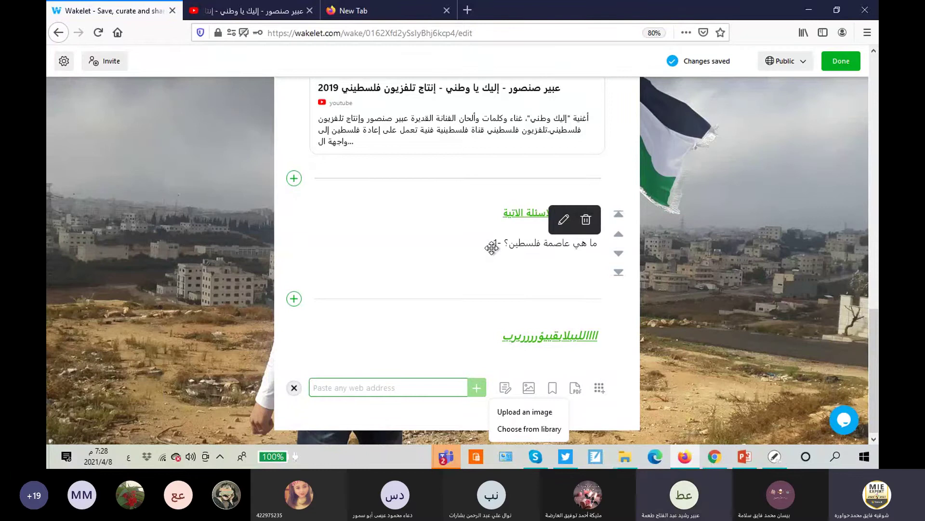
scroll(525, 251, up, 15)
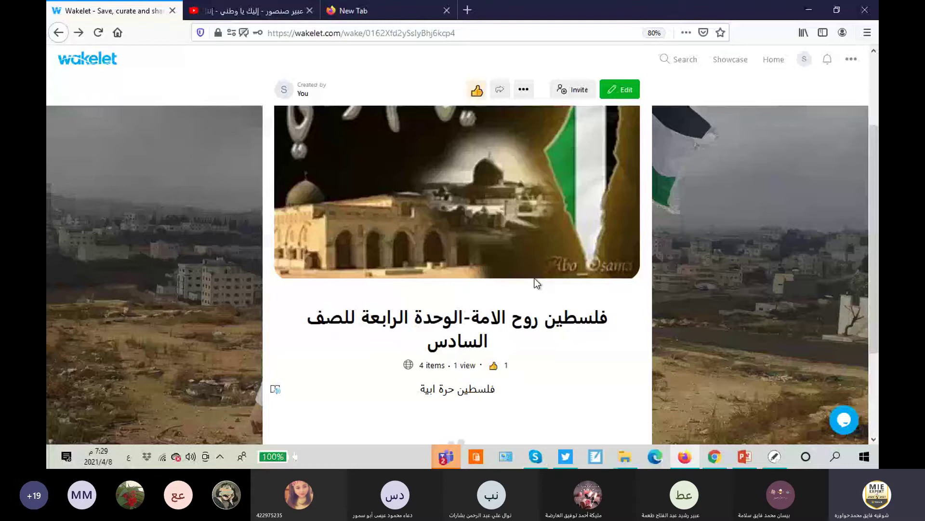
Return to the green linked note and open a new add-item slot below it.
scroll(538, 255, down, 10)
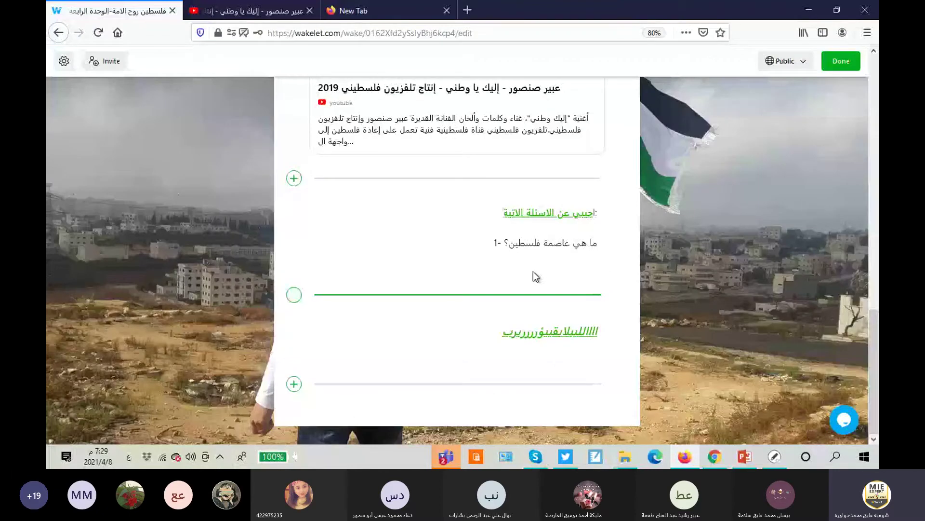
mouse_move(563, 340)
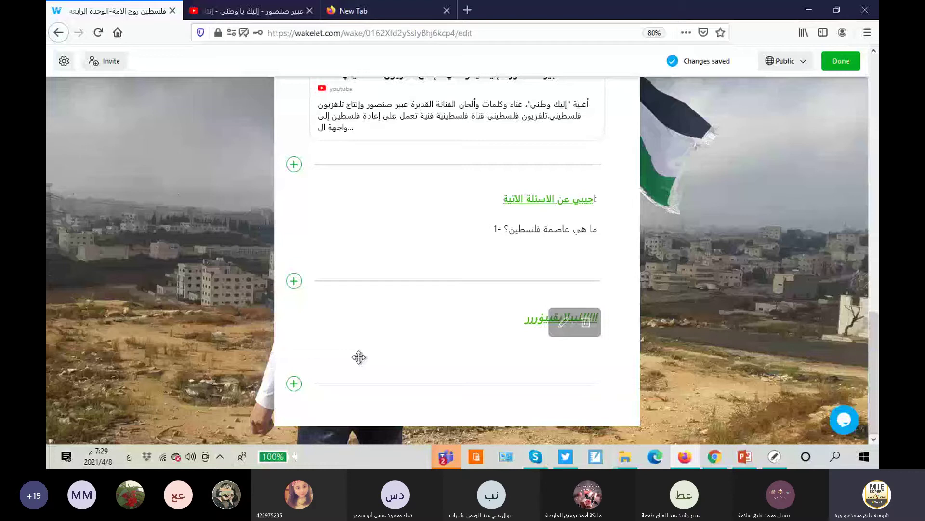
click(295, 384)
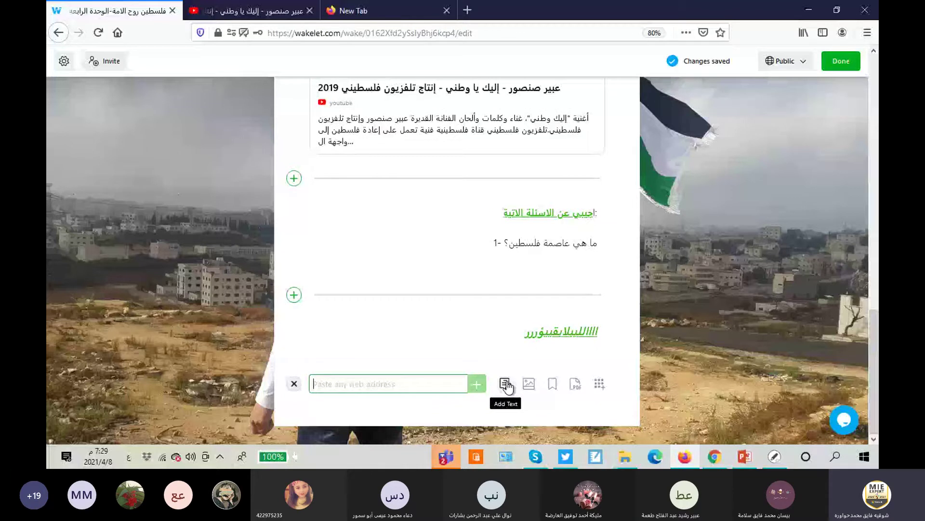
Upload several photos from the Desktop فلسطين وطني folder as image items.
click(529, 384)
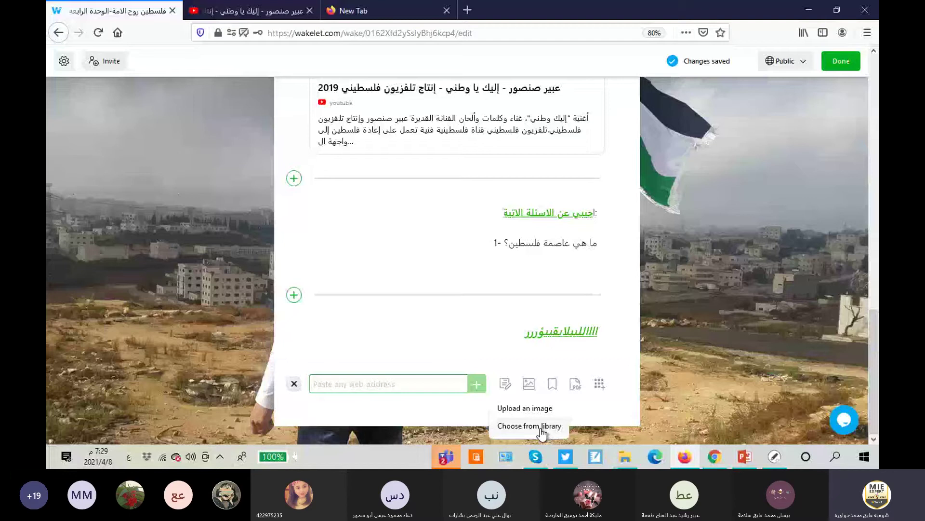
click(338, 193)
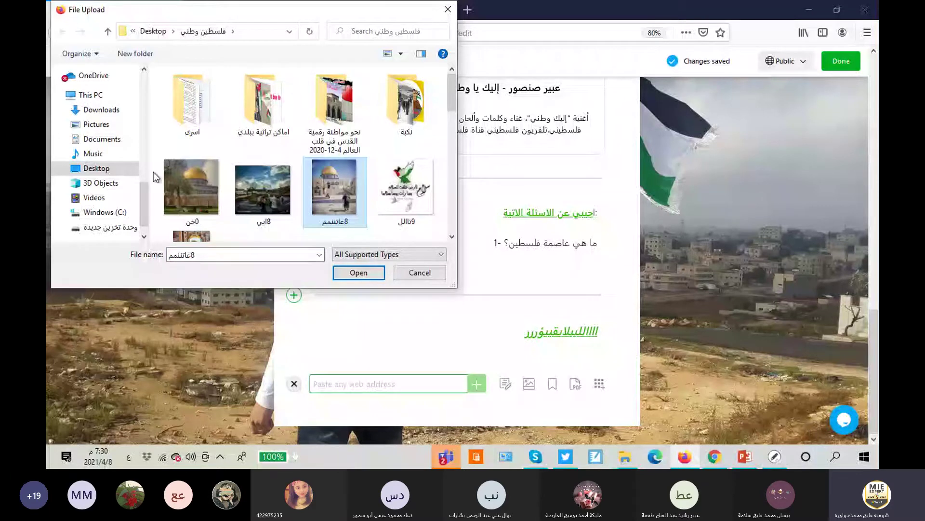
drag(154, 172, 447, 231)
click(355, 273)
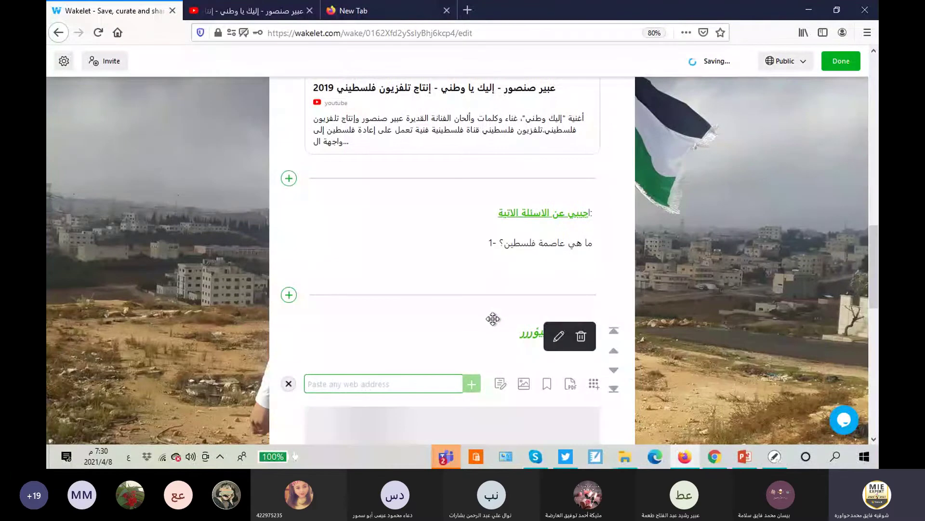
Move the Jerusalem image card further down the collection.
scroll(506, 304, down, 3)
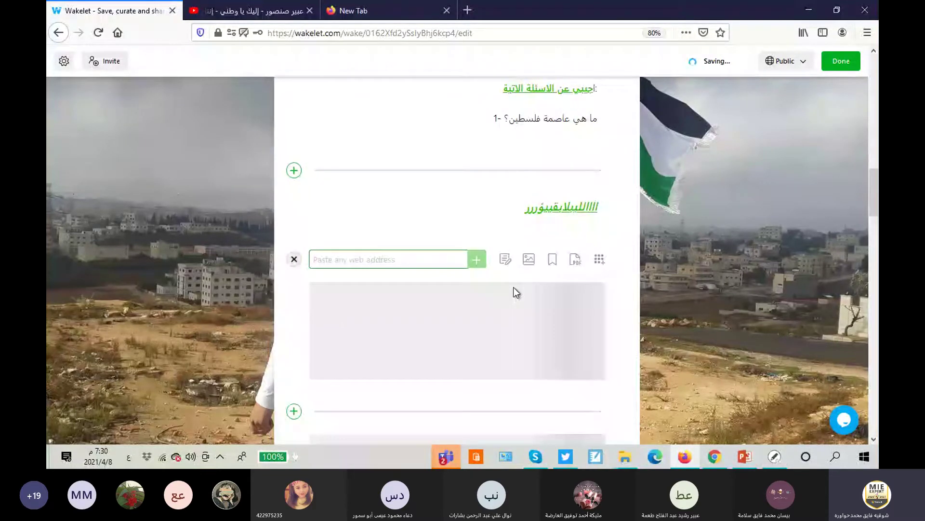
scroll(513, 287, down, 4)
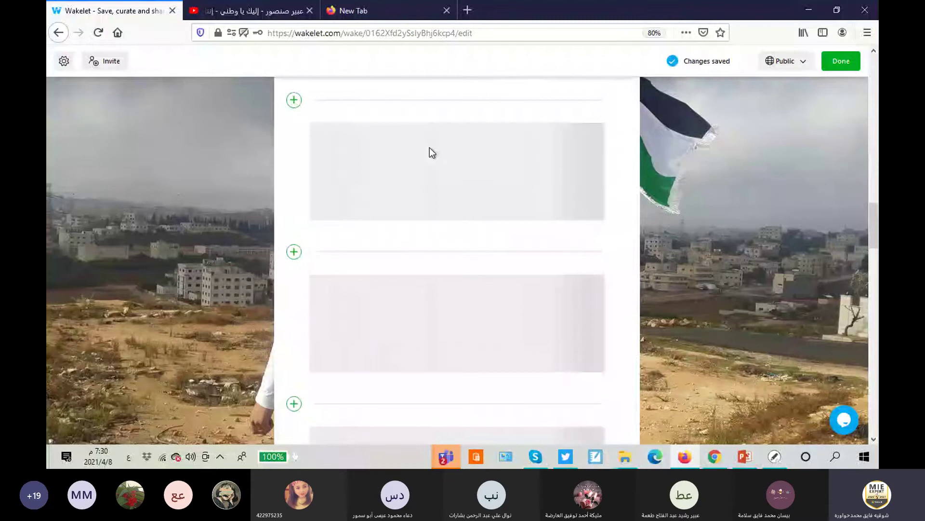
scroll(502, 279, down, 2)
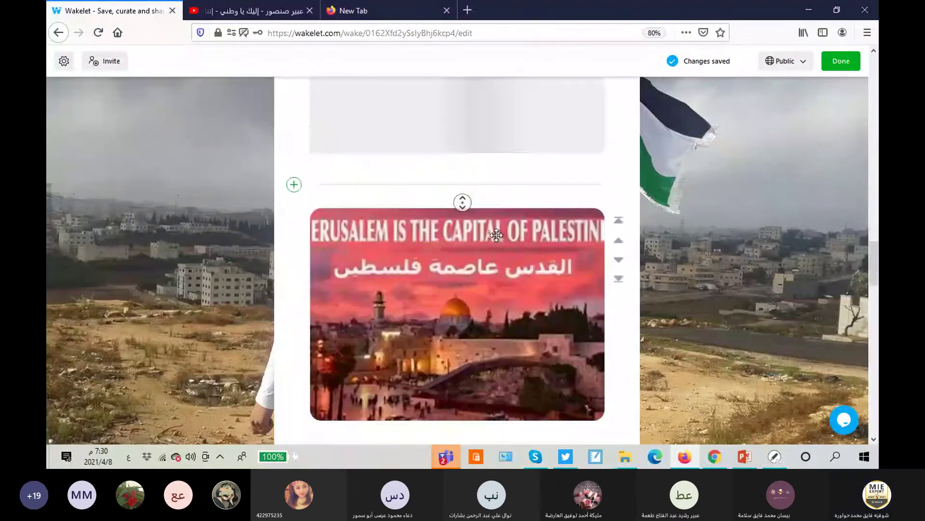
scroll(496, 235, down, 4)
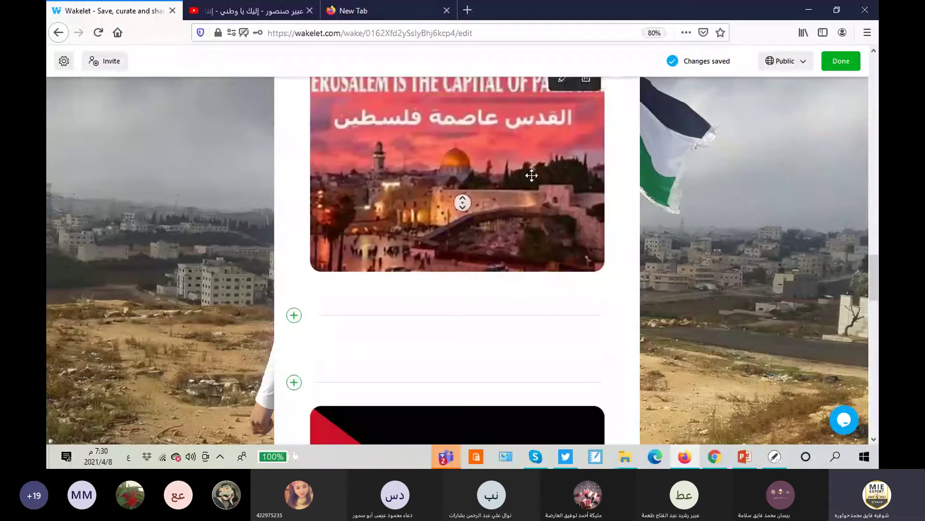
drag(531, 176, 523, 266)
Open a new add-item bar above the olive-tree Dome of the Rock photo.
scroll(524, 267, down, 3)
scroll(531, 265, up, 2)
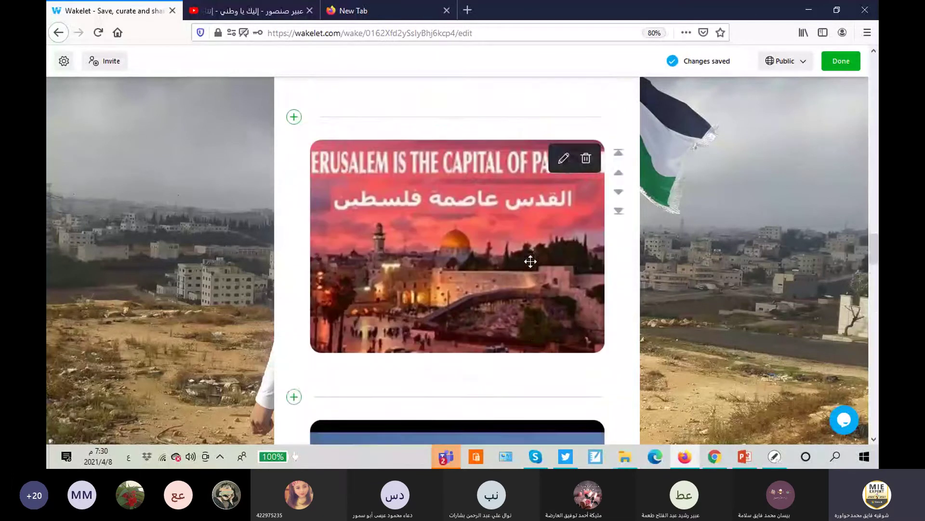
scroll(530, 260, down, 2)
scroll(535, 265, down, 5)
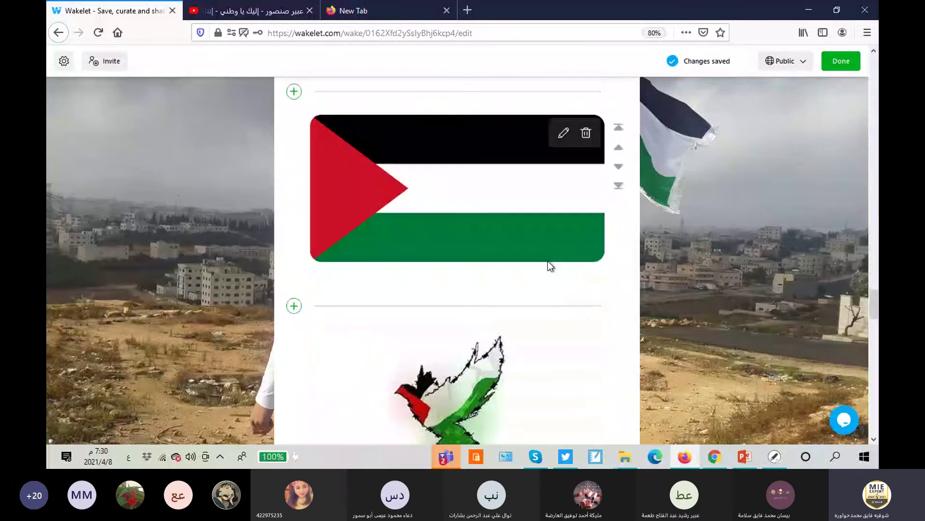
scroll(550, 267, up, 2)
scroll(549, 236, down, 3)
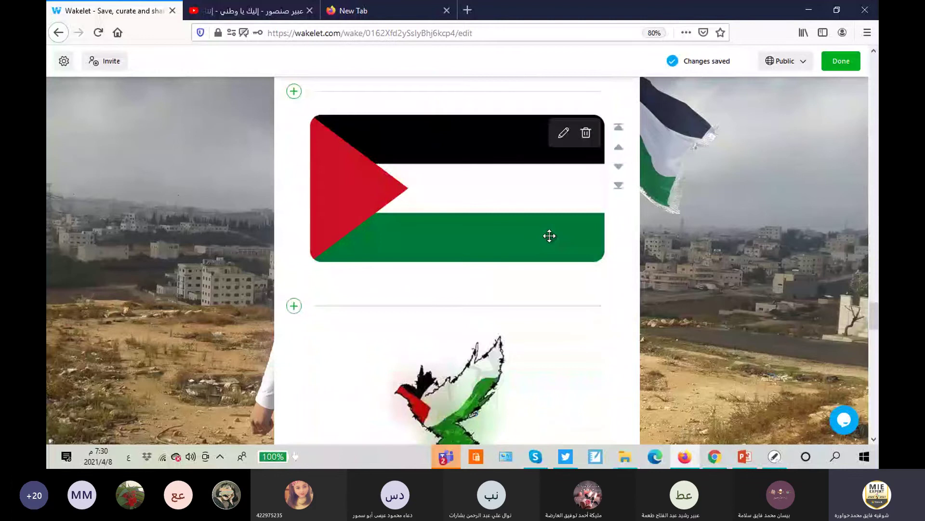
scroll(550, 236, down, 6)
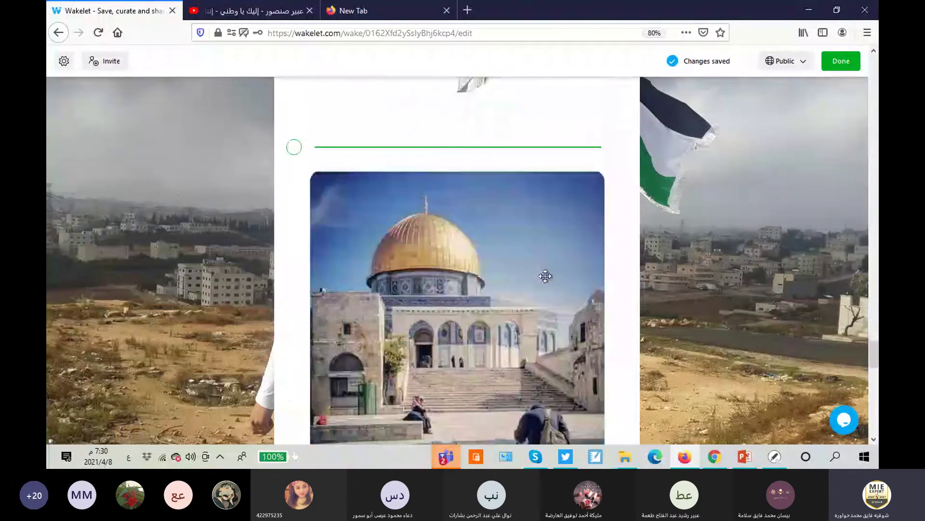
scroll(545, 275, down, 8)
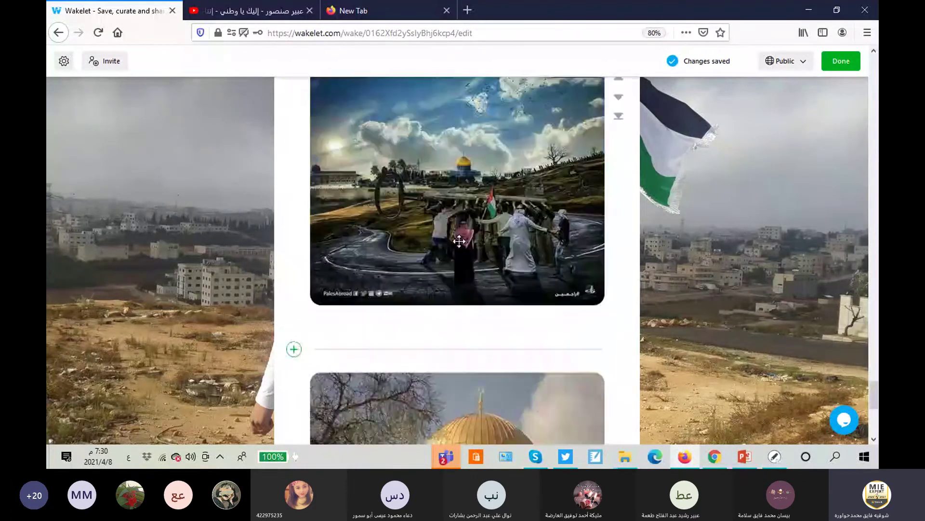
scroll(460, 241, down, 5)
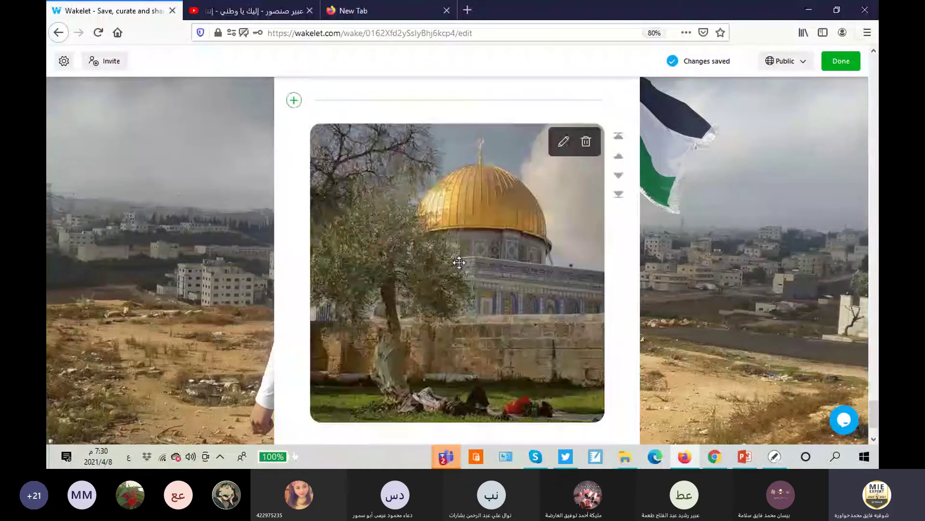
scroll(500, 215, down, 2)
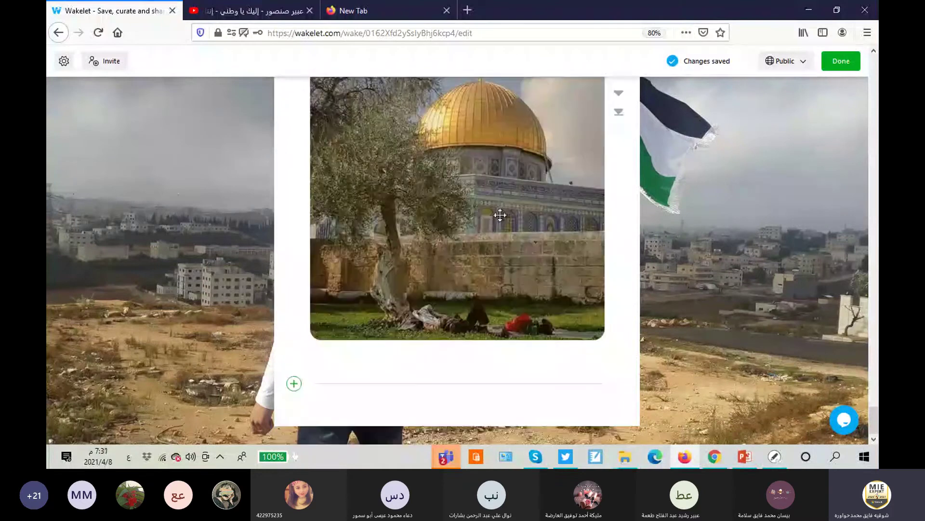
scroll(500, 215, down, 6)
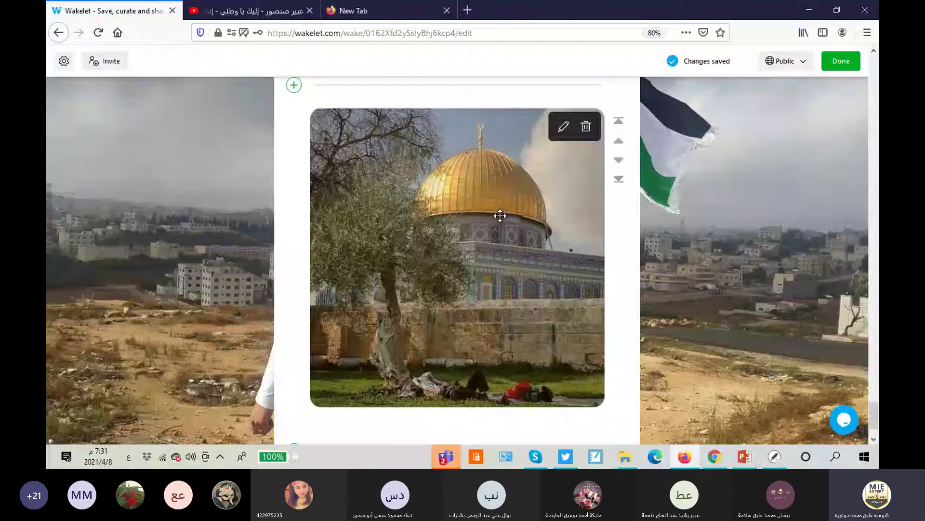
scroll(499, 214, up, 1)
click(511, 153)
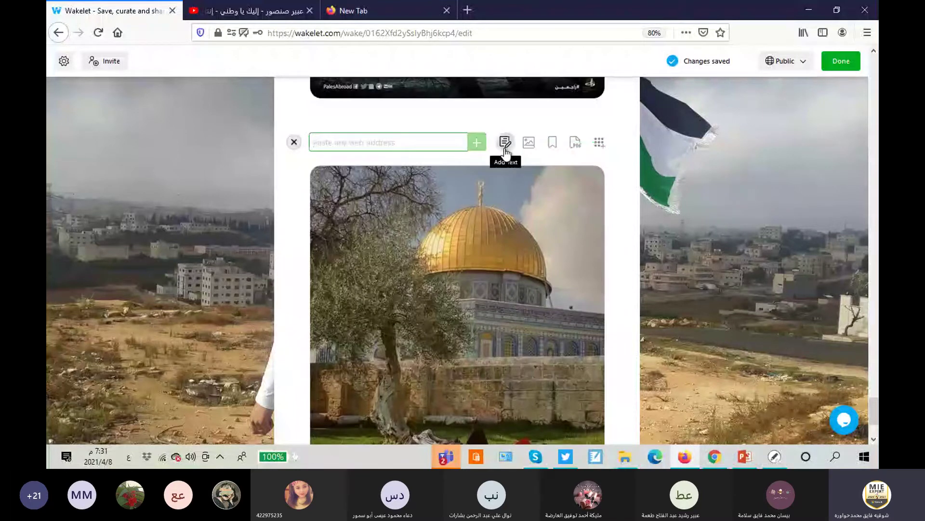
Add a text card reading 'صح-خطا' and 'هذا هو المسجد الاقصى' above the Dome photo.
click(504, 147)
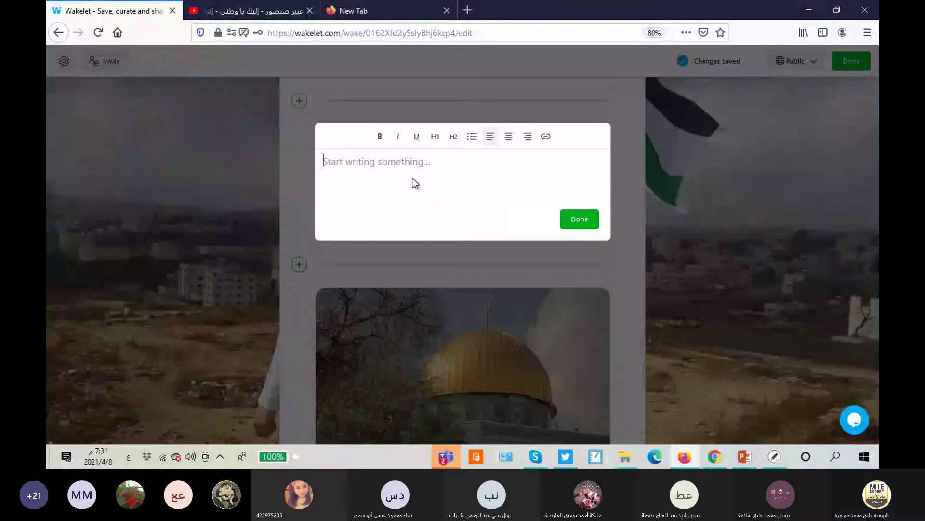
text(-)
key(BackSpace)
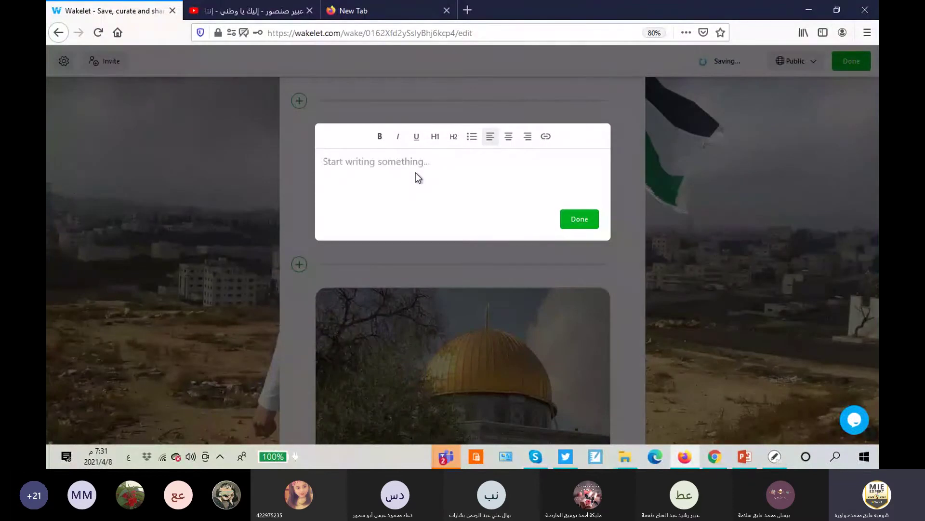
text(صح-خطا)
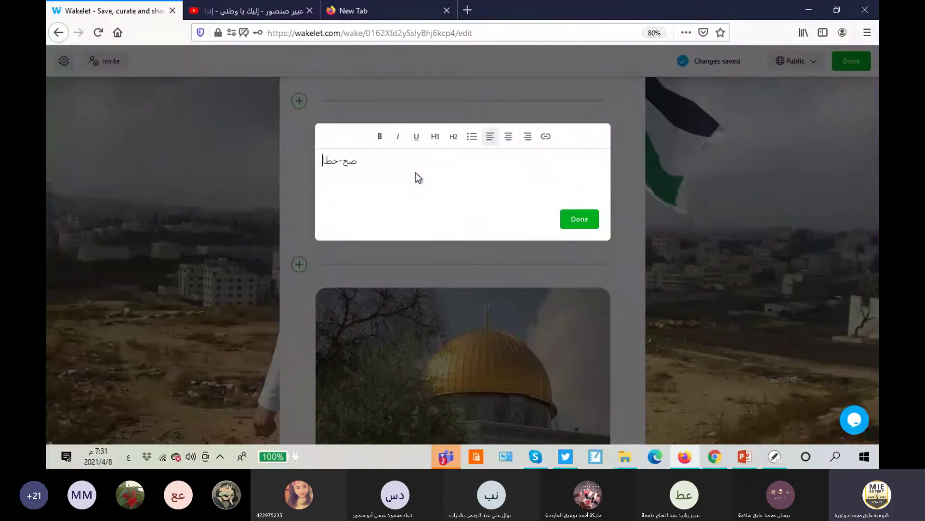
key(Return)
text(هذه)
key(BackSpace)
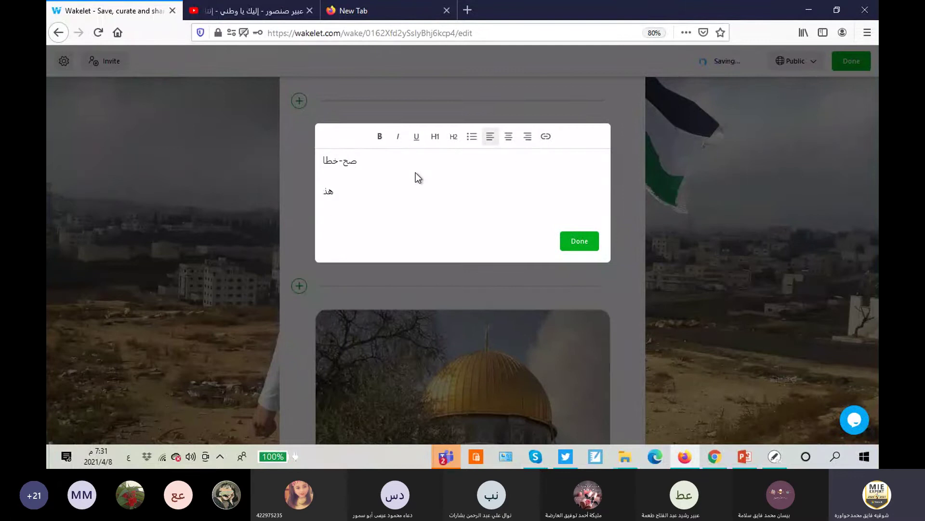
text(ا هو المسجد الاقصة)
key(BackSpace)
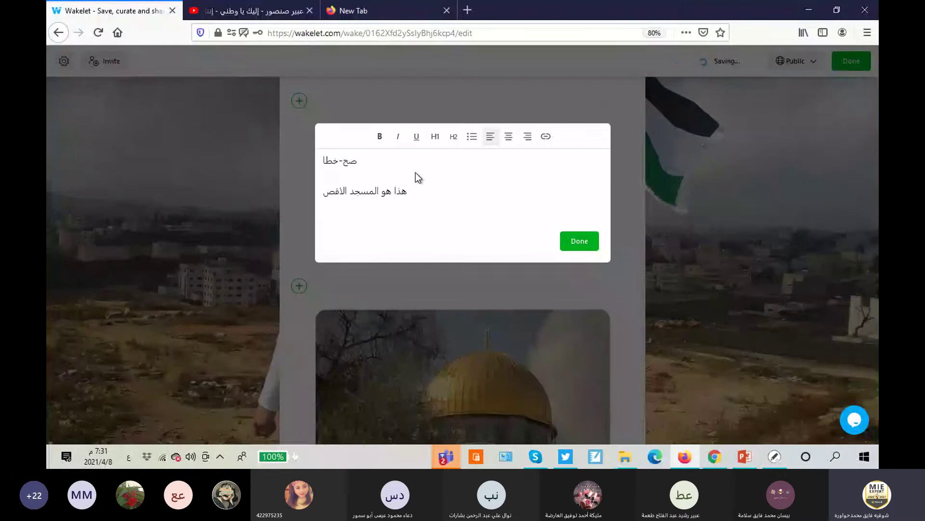
text(ى)
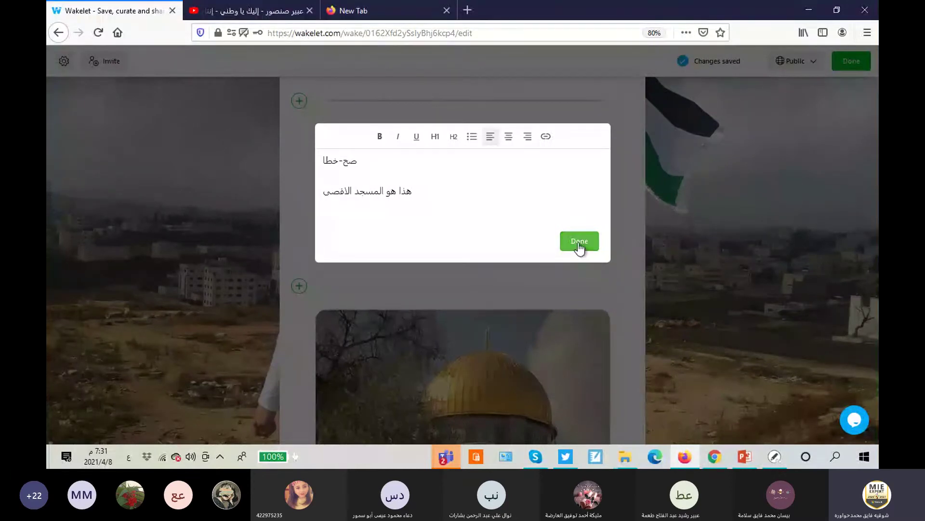
click(579, 243)
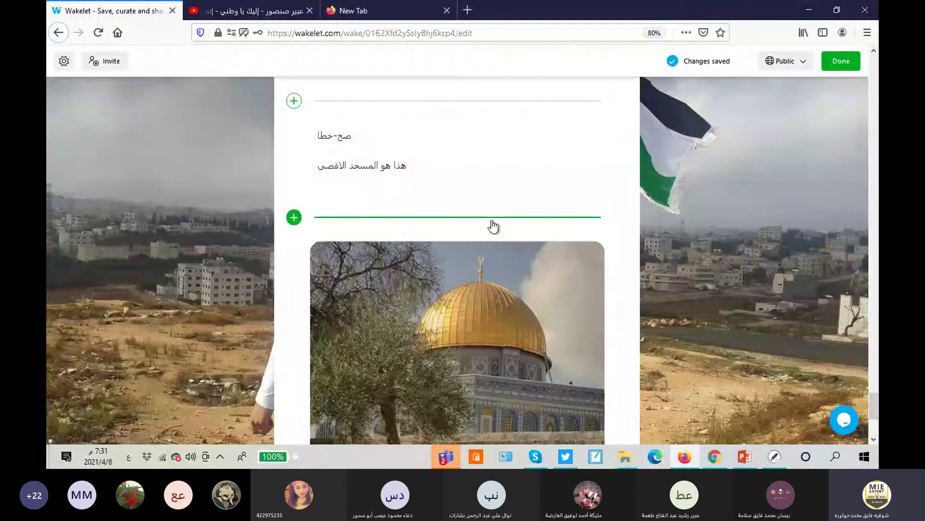
Start an image upload below the Dome photo and open the اماكن تراثية بيلدي folder.
scroll(493, 226, down, 3)
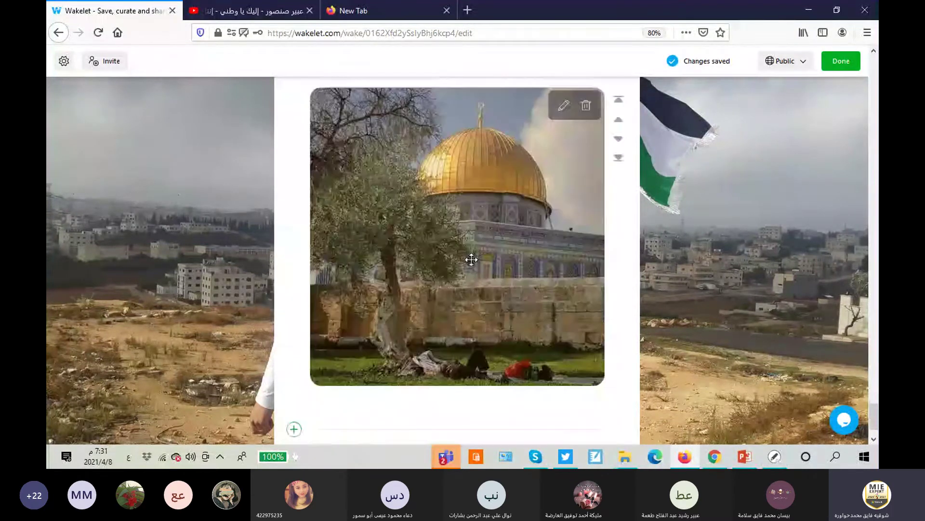
scroll(472, 259, down, 1)
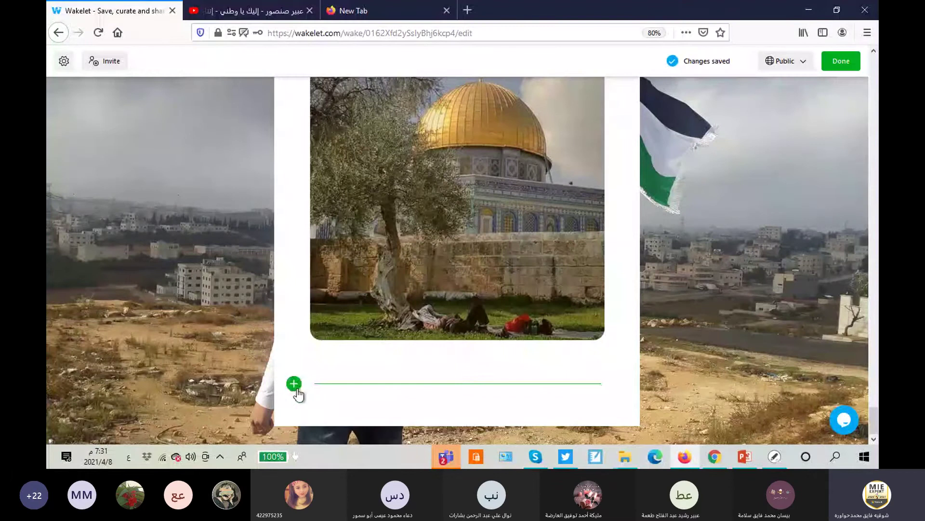
click(294, 384)
mouse_move(529, 388)
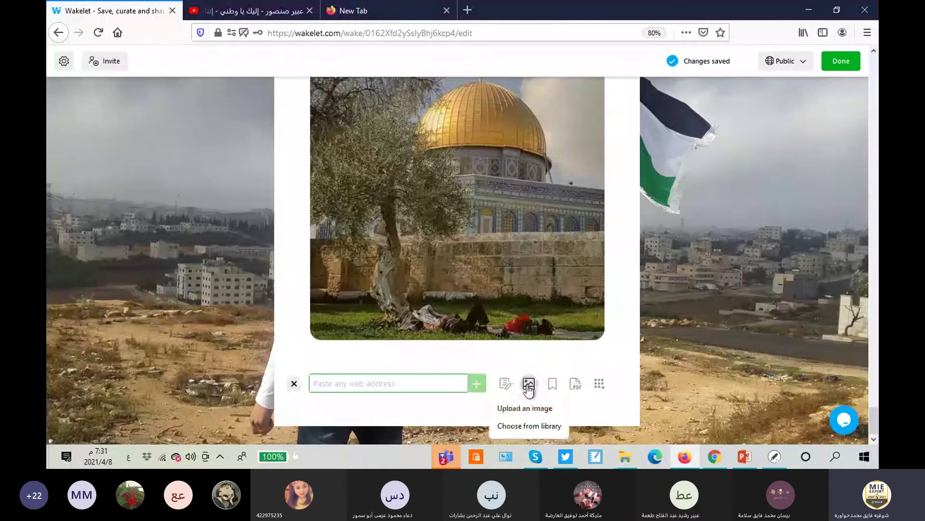
click(525, 408)
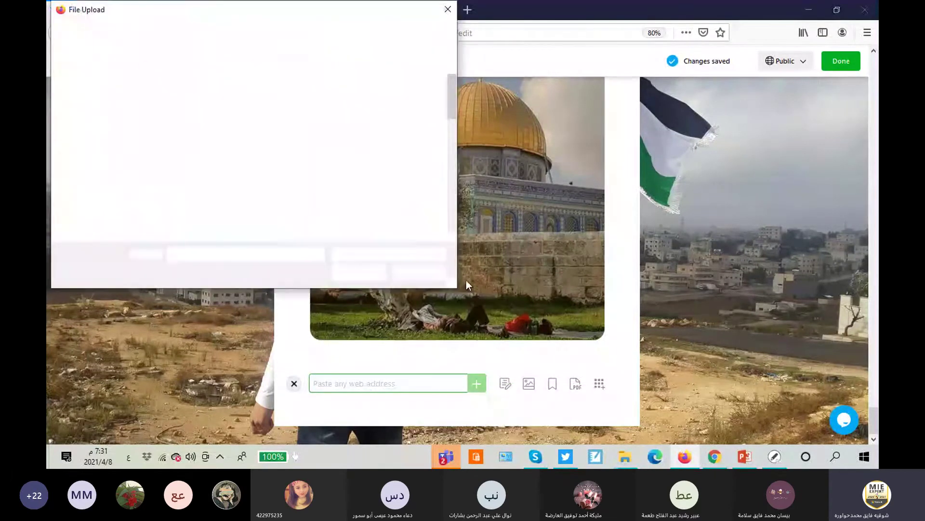
double_click(260, 99)
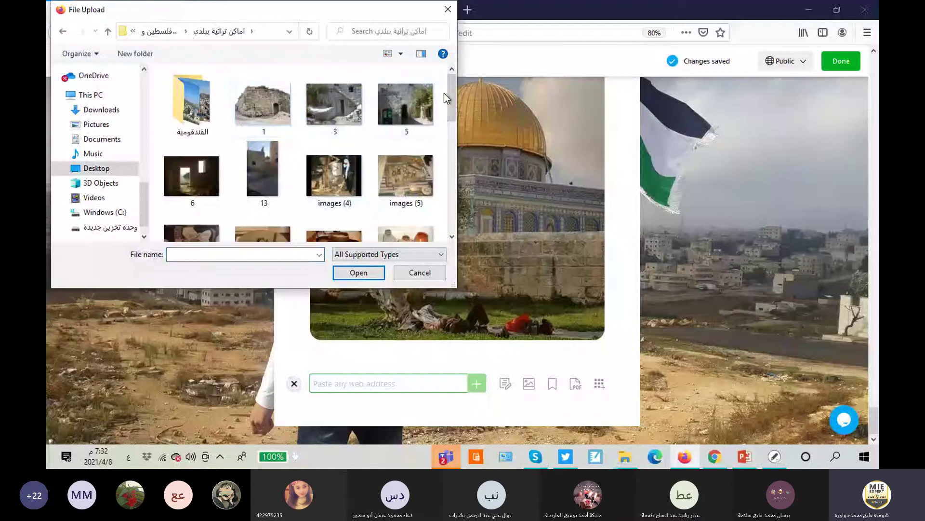
Select heritage photos including images (4)–(6), (10), (11), (13) and (16)–(19).
mouse_move(448, 99)
mouse_down()
mouse_move(450, 135)
mouse_move(450, 115)
mouse_up()
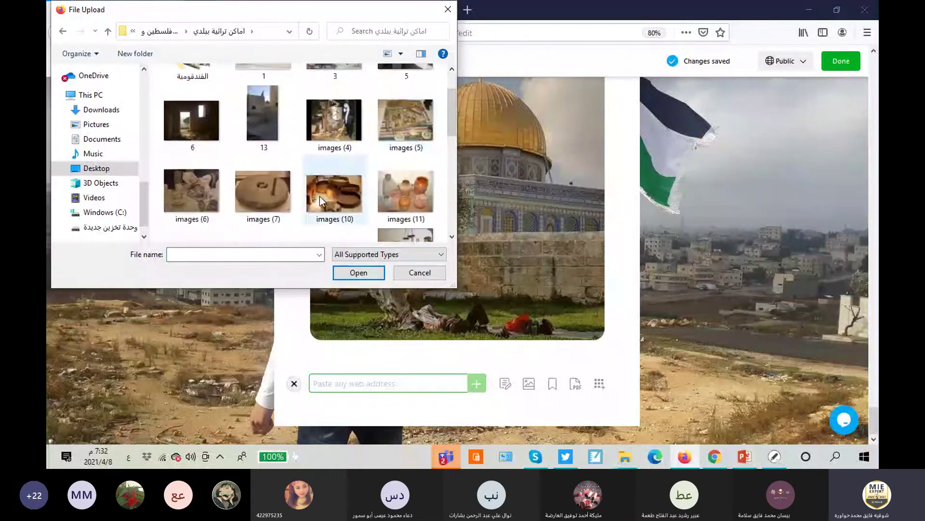
click(321, 195)
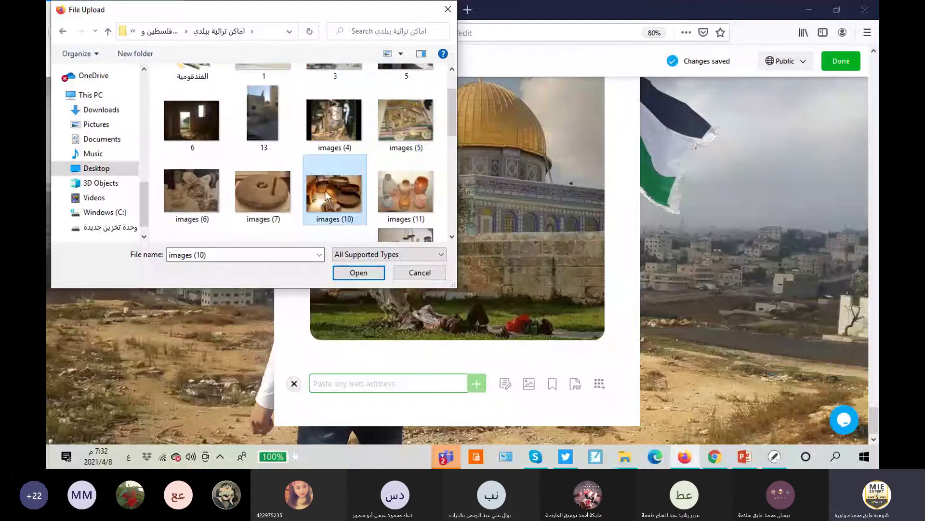
drag(442, 202, 195, 117)
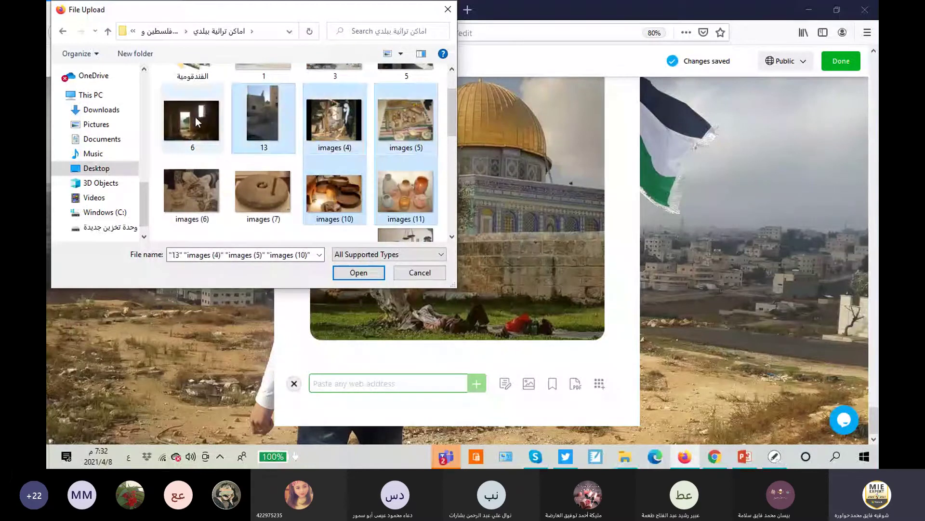
ctrl+click(195, 117)
ctrl+click(197, 193)
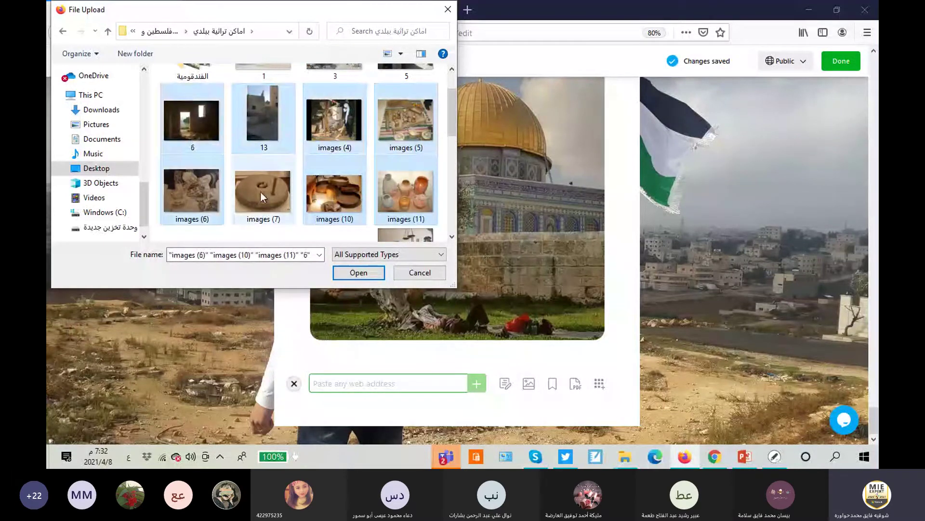
ctrl+click(407, 211)
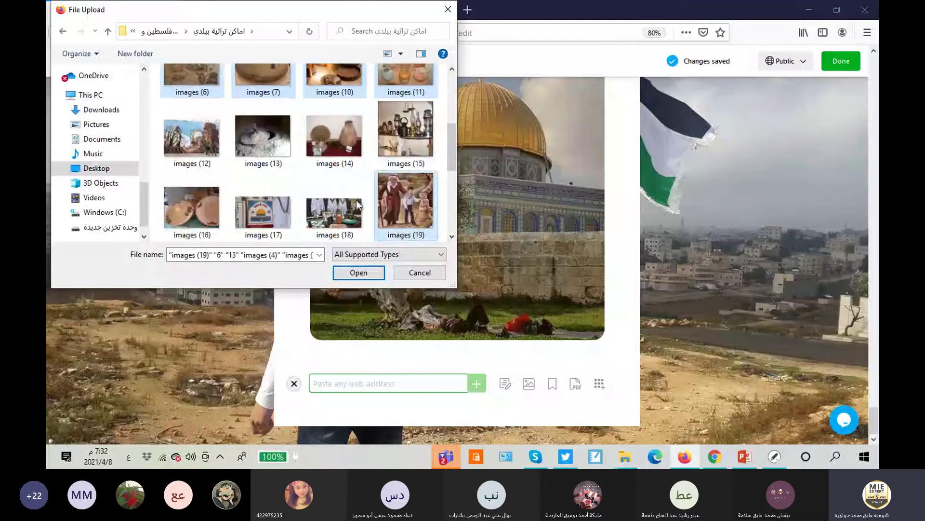
ctrl+shift+click(192, 207)
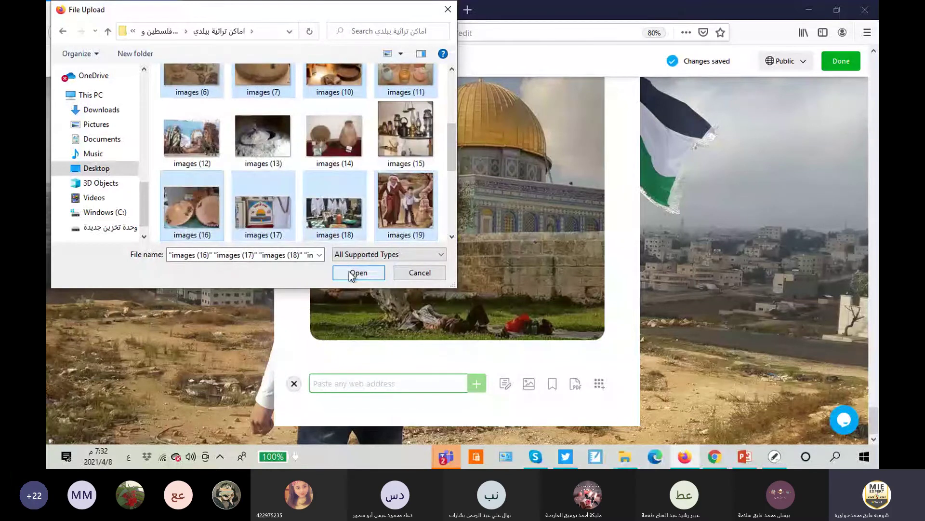
Upload the selected heritage photos and close the leftover empty add-item bar.
click(348, 271)
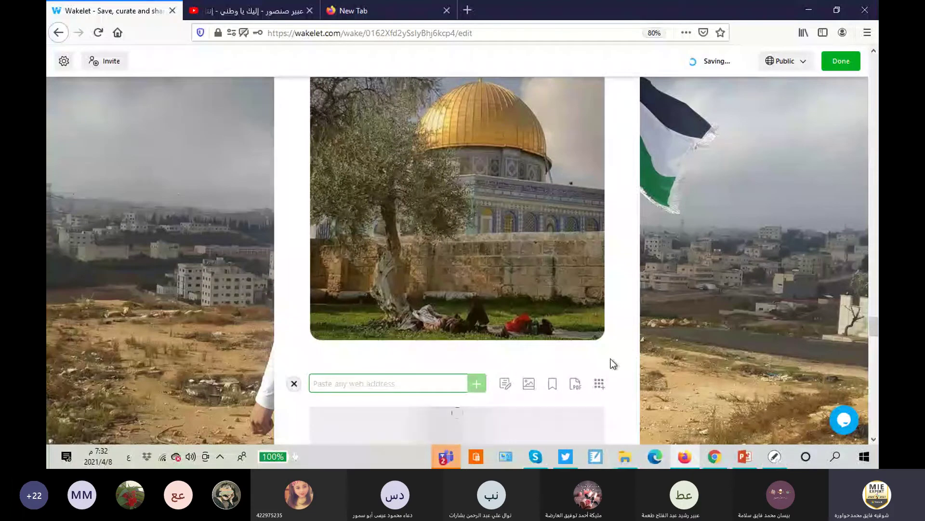
scroll(611, 358, down, 4)
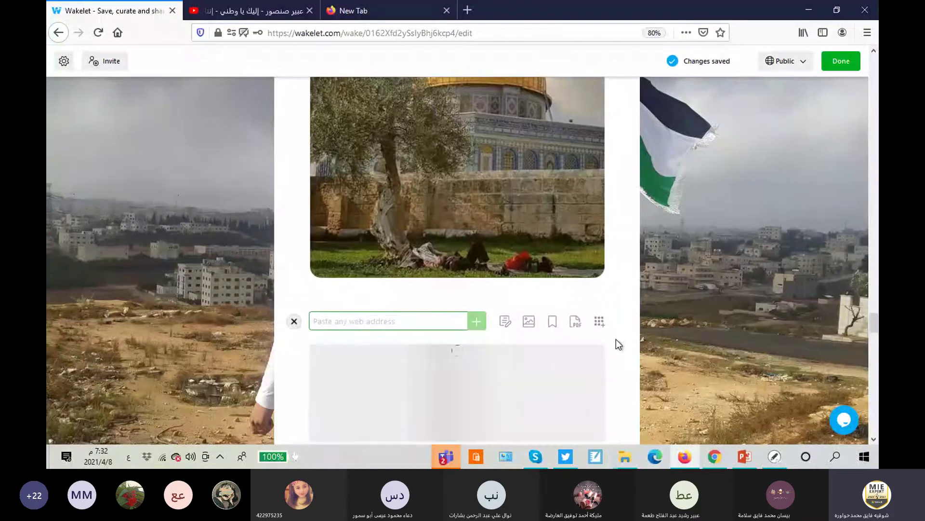
click(621, 369)
Scroll through the heritage photo cards down to the ruined-room doorway photo.
scroll(525, 328, down, 3)
scroll(535, 270, up, 4)
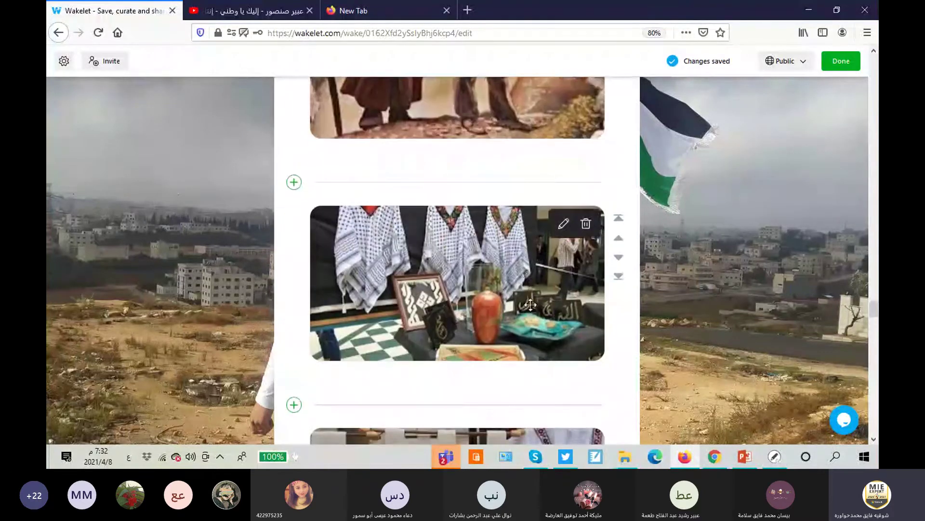
scroll(555, 308, down, 1)
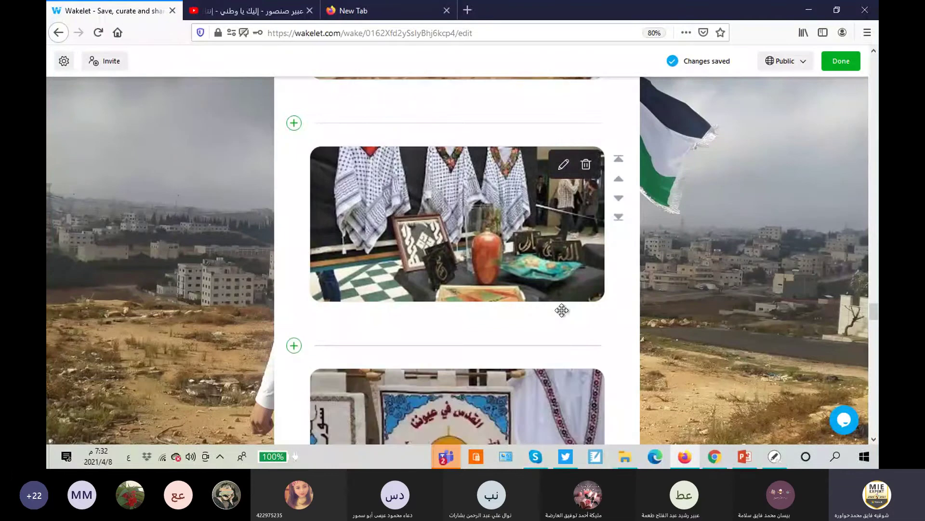
scroll(562, 310, down, 7)
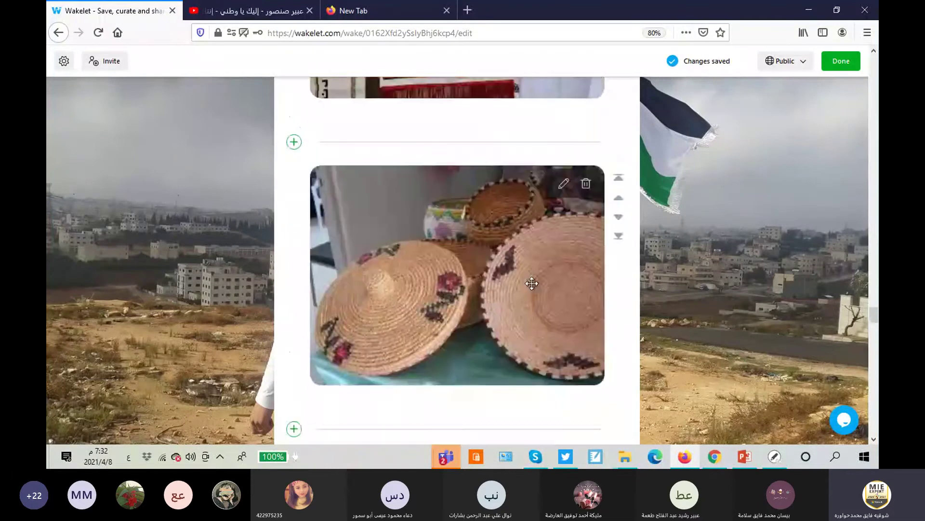
scroll(531, 284, down, 3)
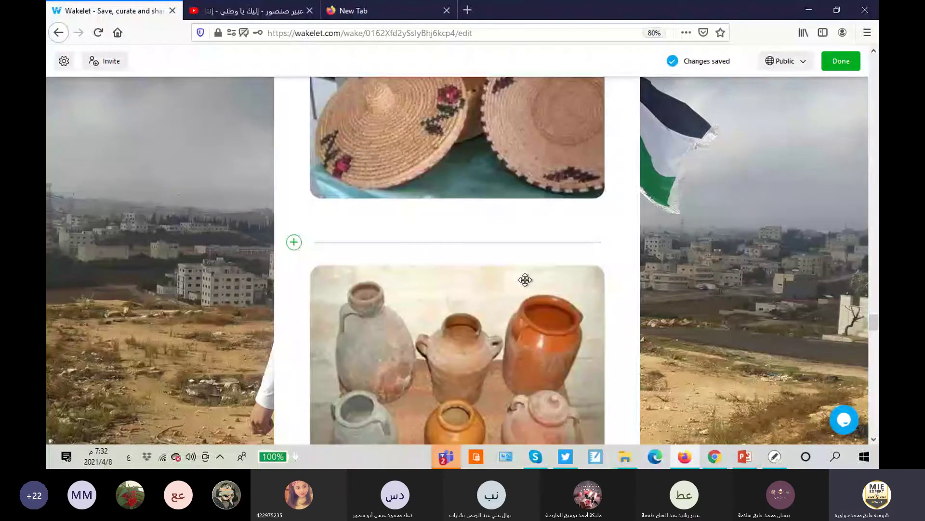
scroll(528, 280, down, 5)
scroll(531, 280, down, 15)
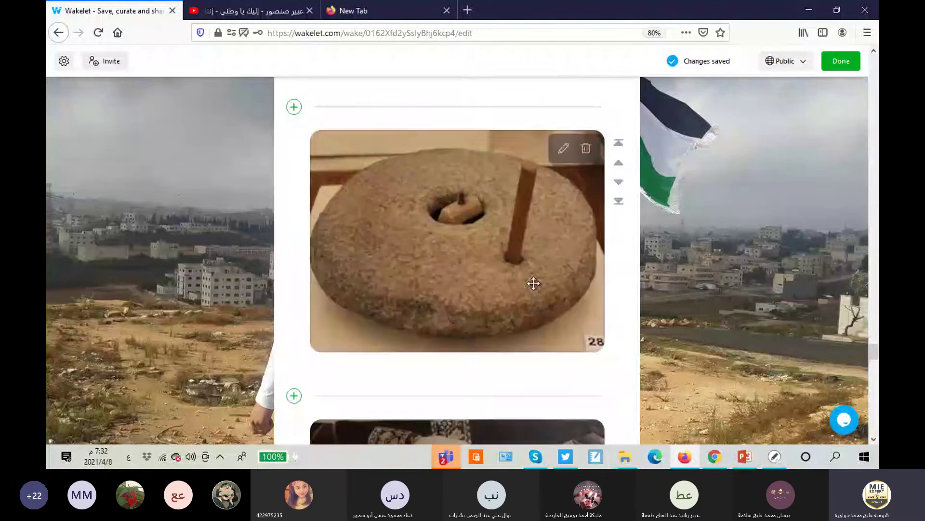
scroll(528, 290, down, 10)
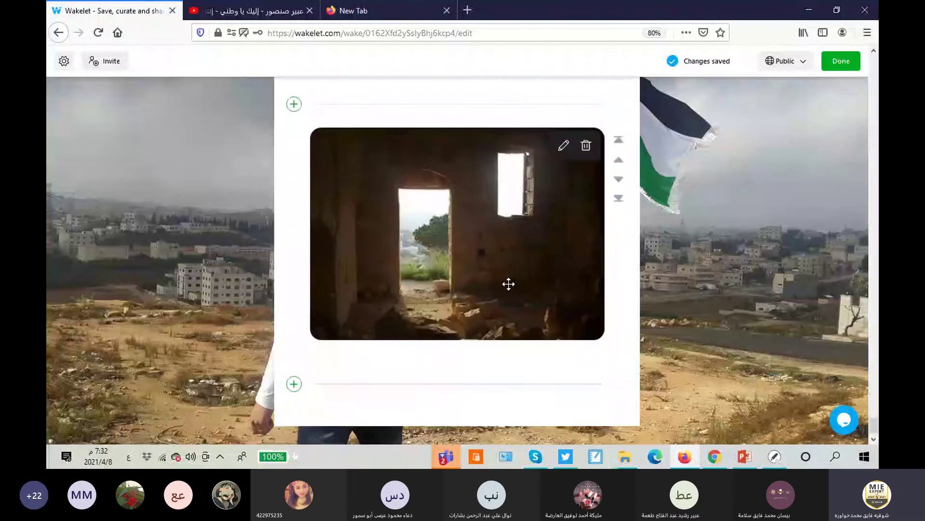
scroll(511, 284, down, 10)
scroll(513, 305, up, 6)
scroll(513, 305, up, 5)
scroll(482, 314, up, 2)
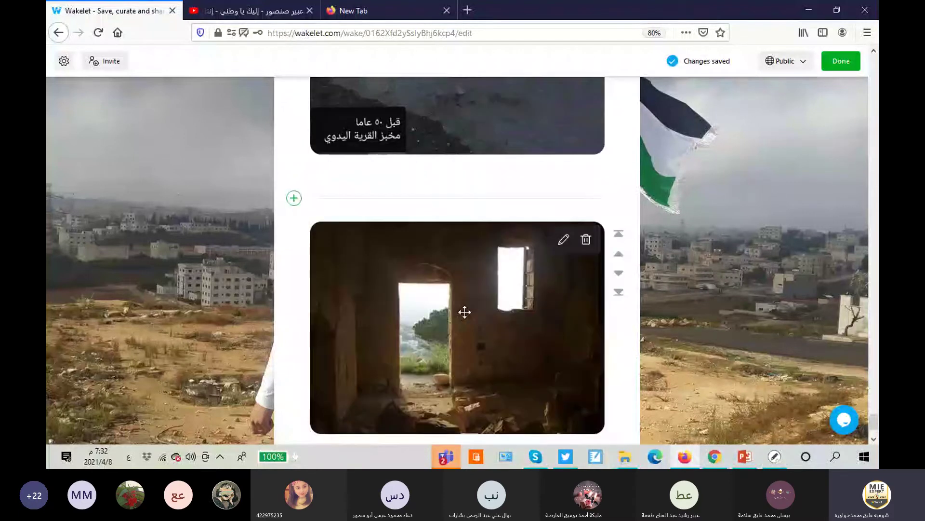
Open an add-item slot below the ruined-room photo and dismiss the empty Bookmarks list.
scroll(465, 337, down, 2)
click(528, 383)
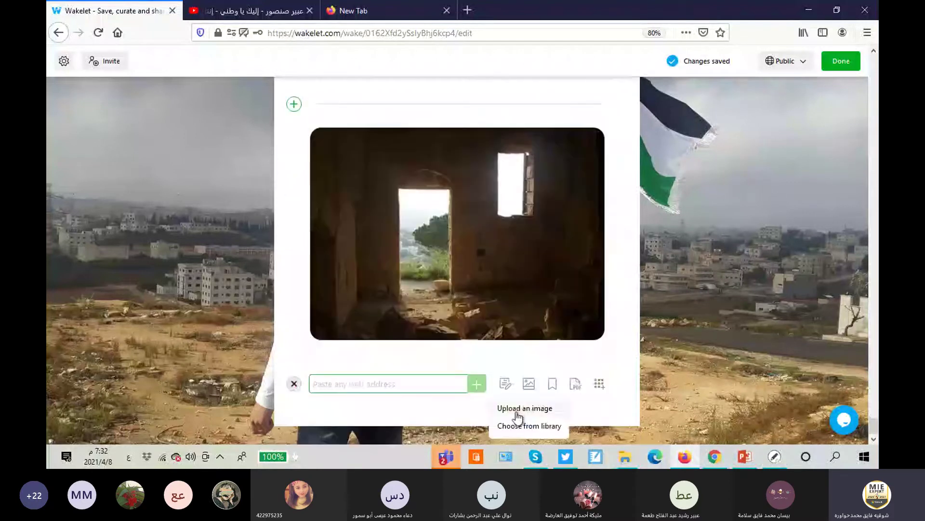
click(553, 386)
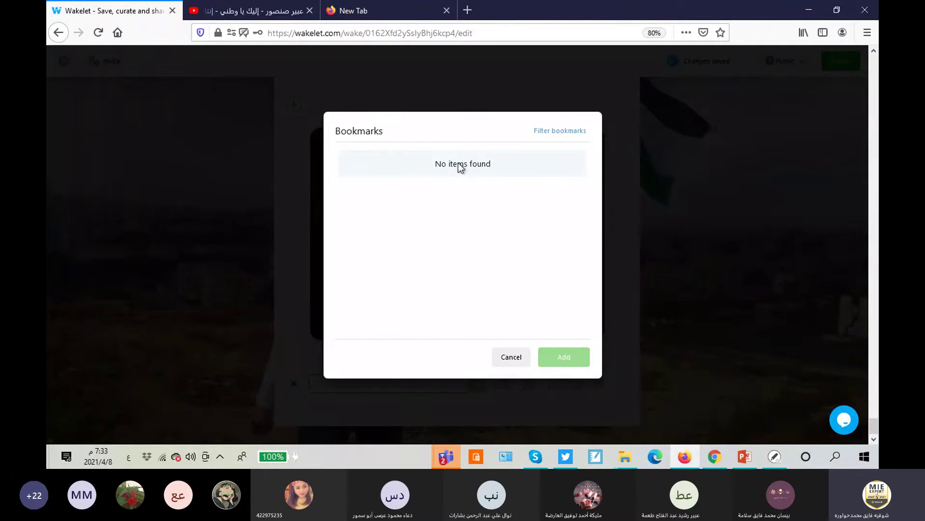
click(511, 357)
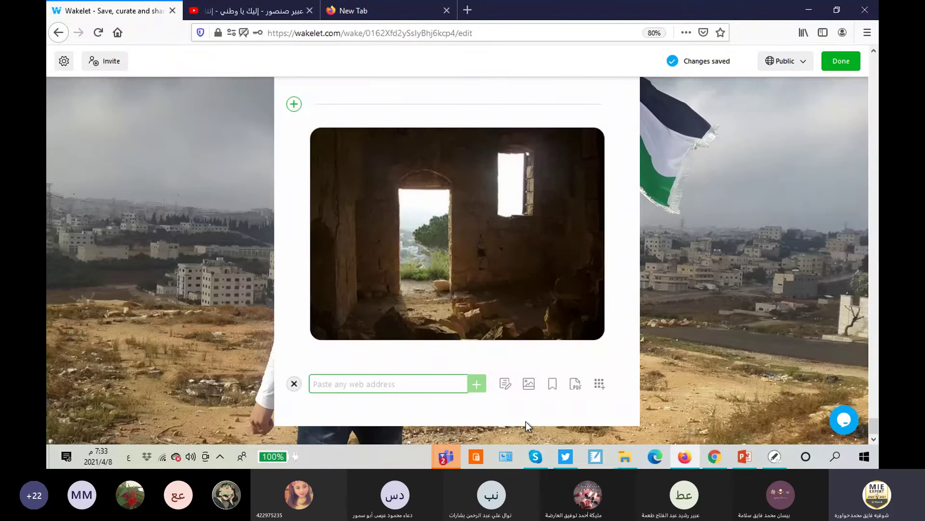
Upload ورقة عمل عن فلسطين.pdf from the فلسطين وطني folder below the ruined-room photo.
click(574, 388)
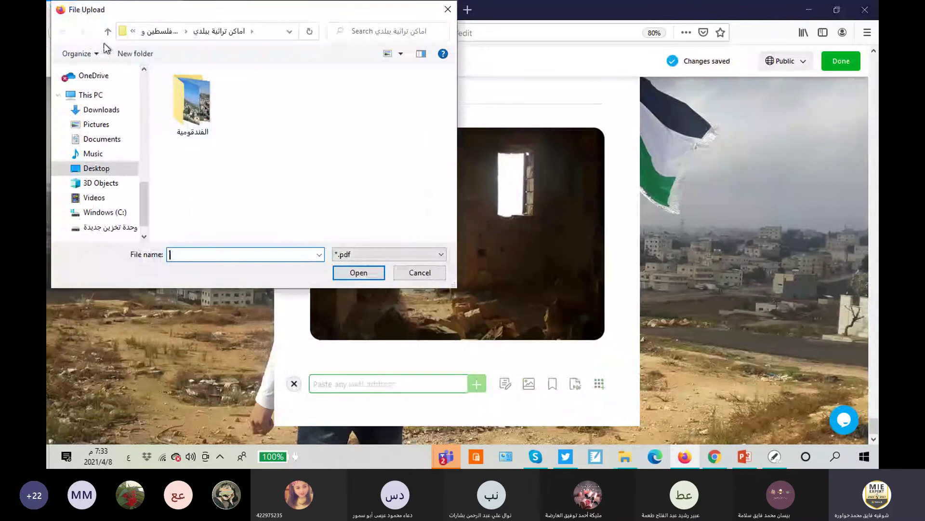
click(108, 31)
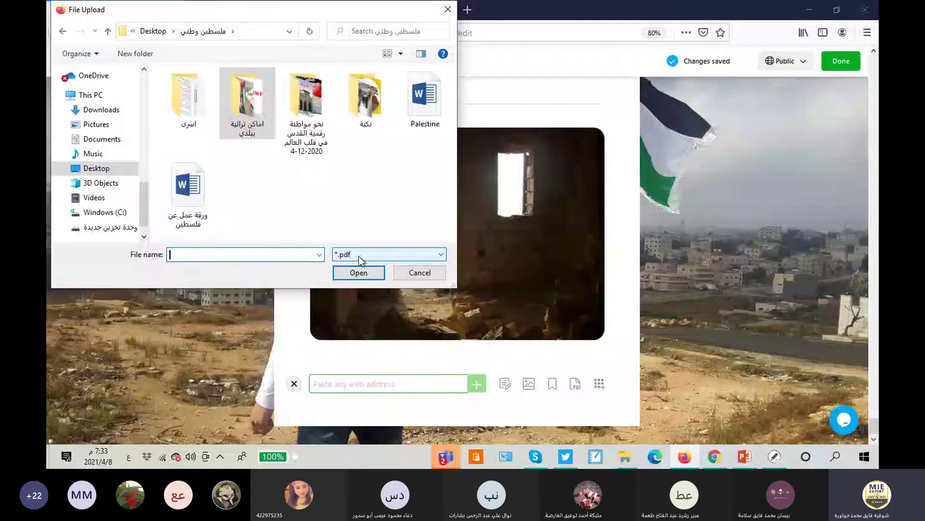
click(188, 188)
click(359, 273)
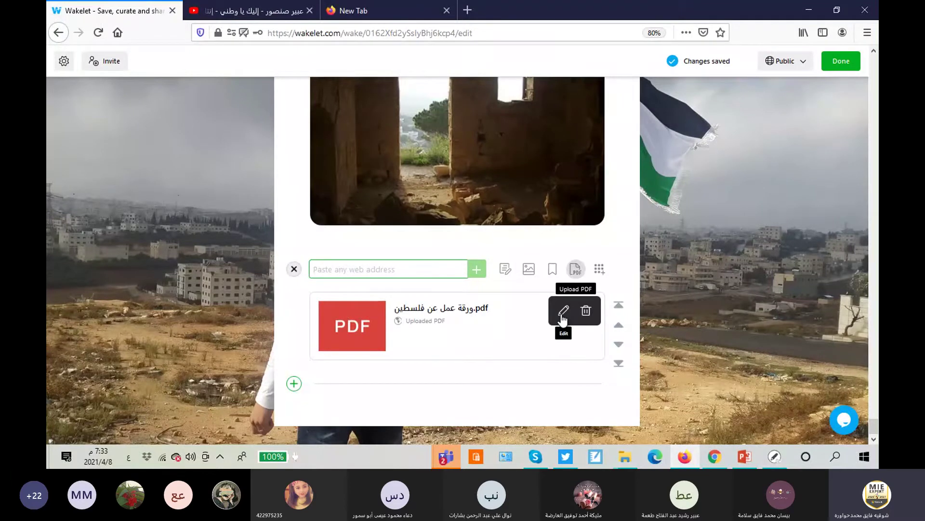
Set the 77للب picture as the worksheet PDF item's cover image.
click(561, 316)
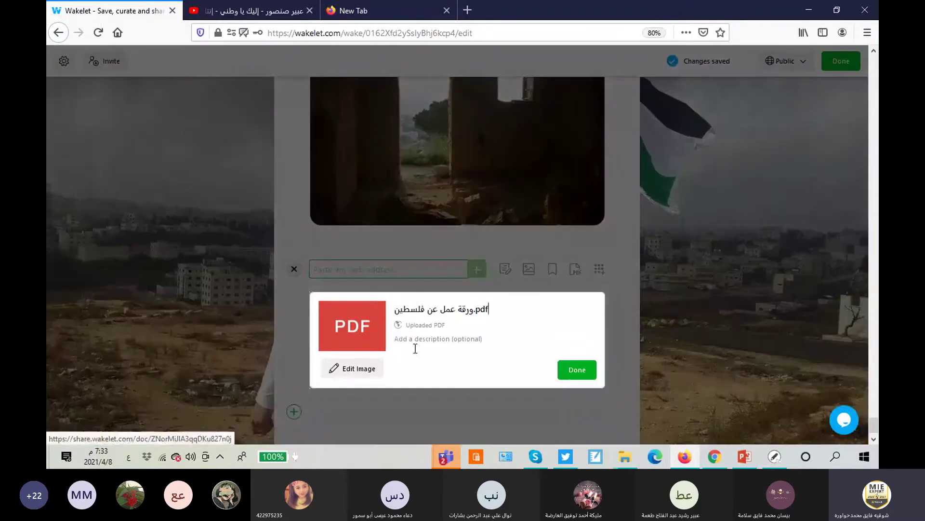
click(348, 373)
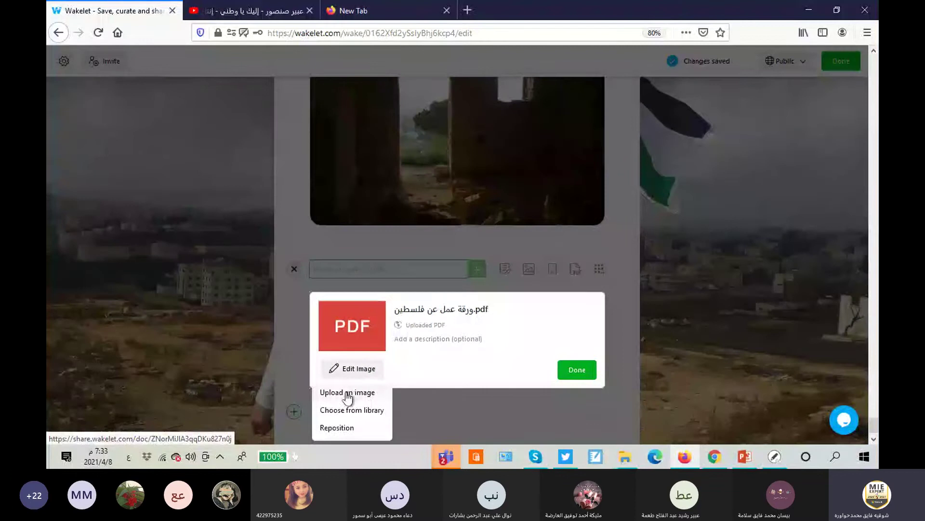
click(348, 392)
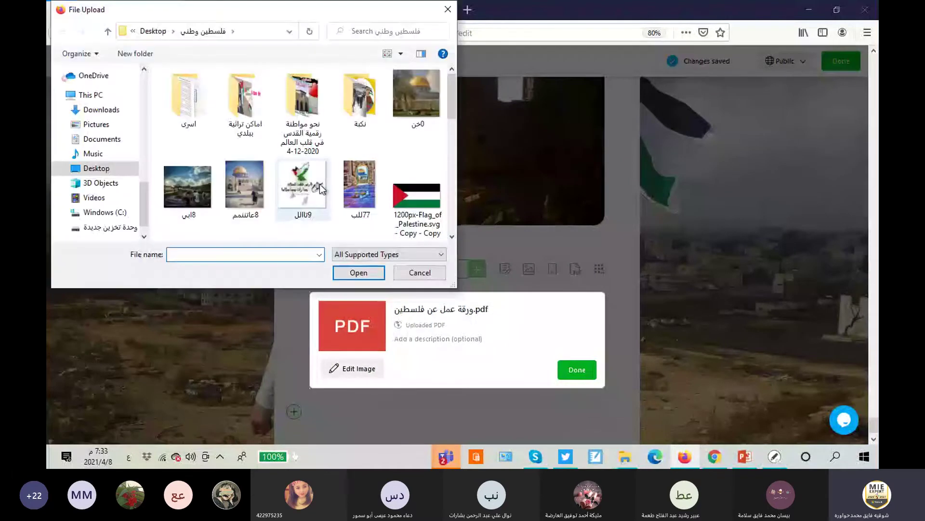
click(364, 204)
click(359, 273)
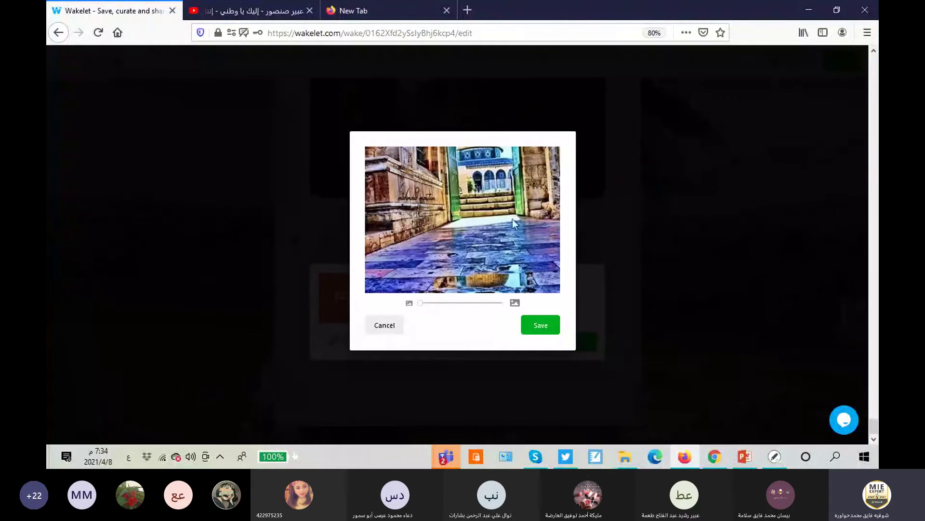
click(534, 328)
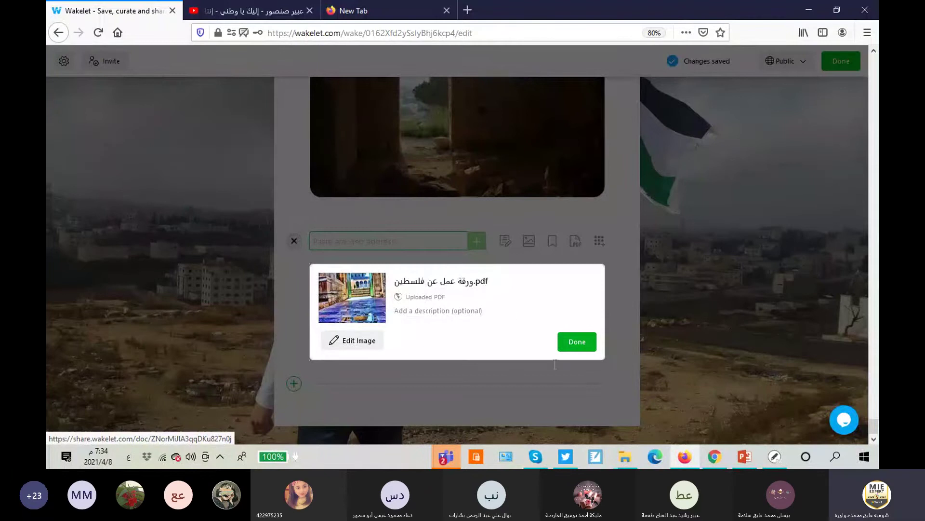
Retitle the item ورقة عمل عن فلسطين, dropping the .pdf extension.
key(BackSpace)
key(BackSpace)
key(BackSpace)
key(BackSpace)
key(BackSpace)
key(BackSpace)
key(BackSpace)
key(BackSpace)
key(BackSpace)
key(BackSpace)
key(BackSpace)
key(BackSpace)
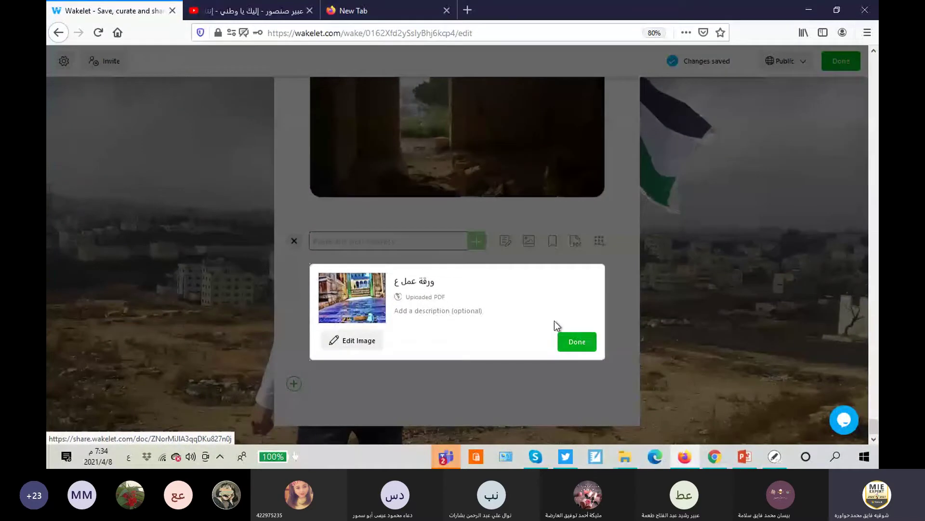
text(ن)
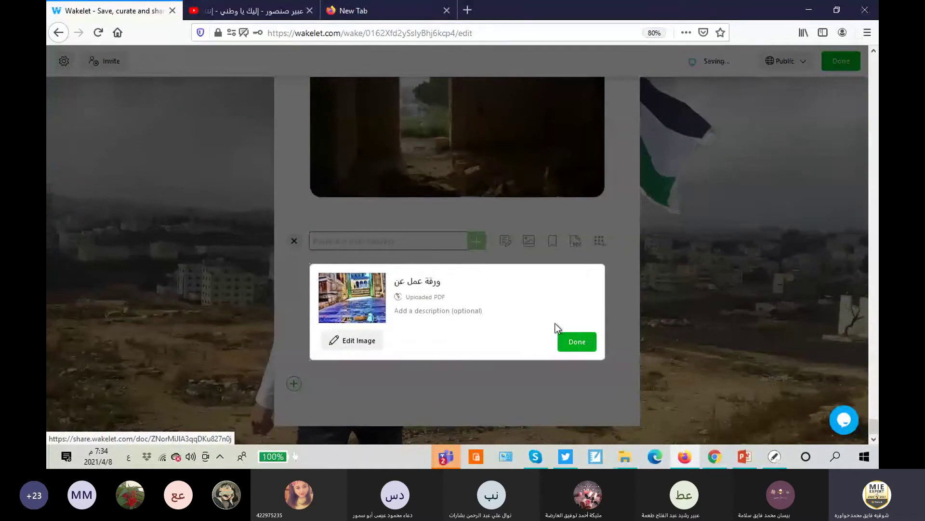
text( ف)
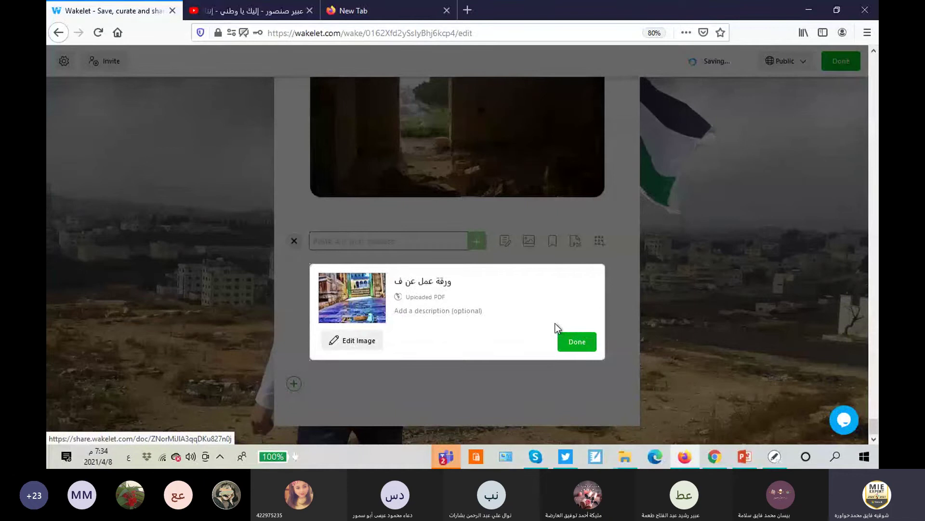
text(لسطين)
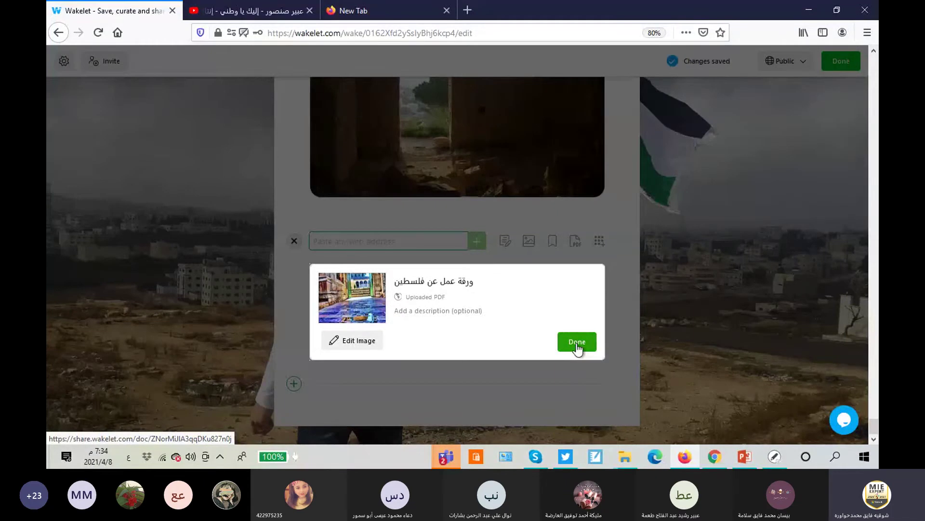
click(577, 343)
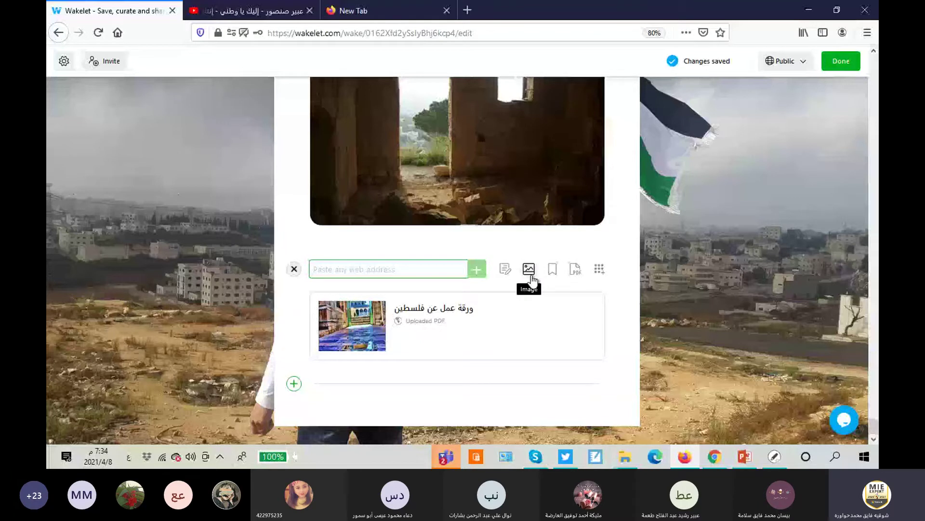
Upload Palestine.pdf as a second PDF item above the worksheet card.
click(574, 272)
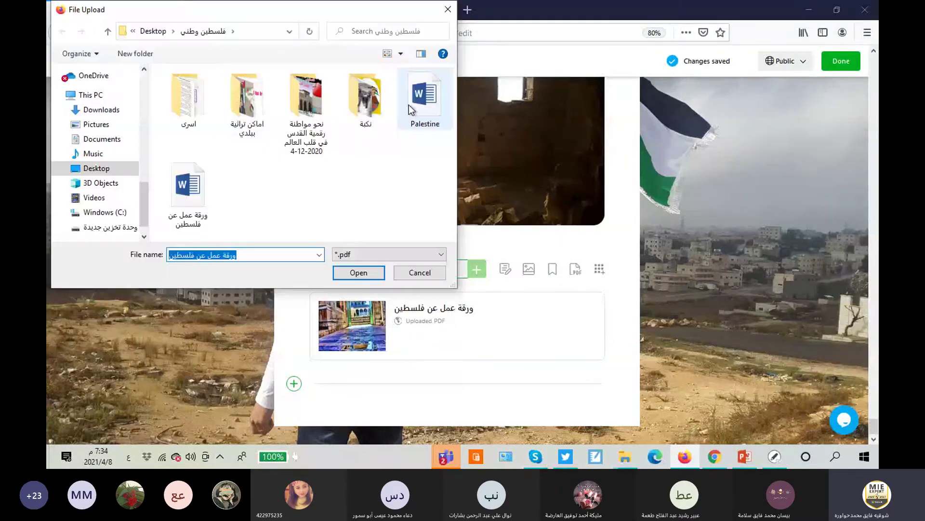
click(409, 105)
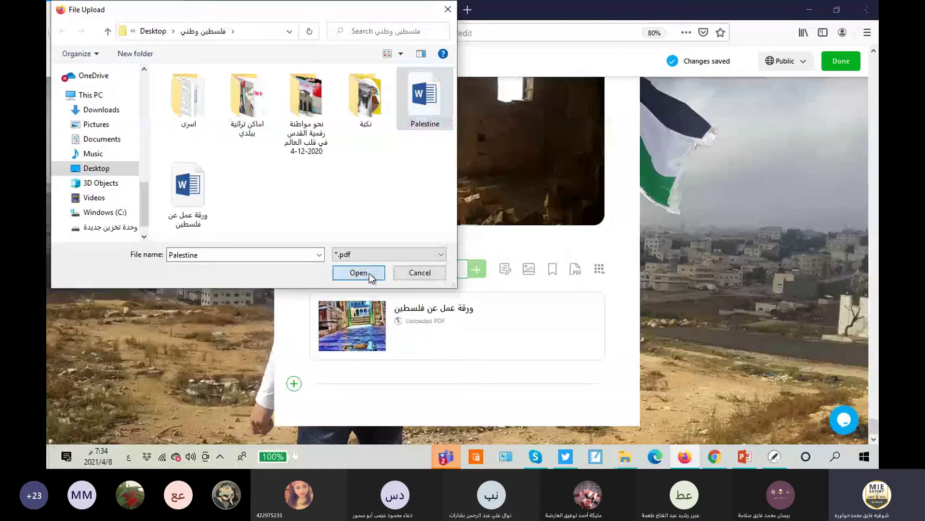
click(359, 273)
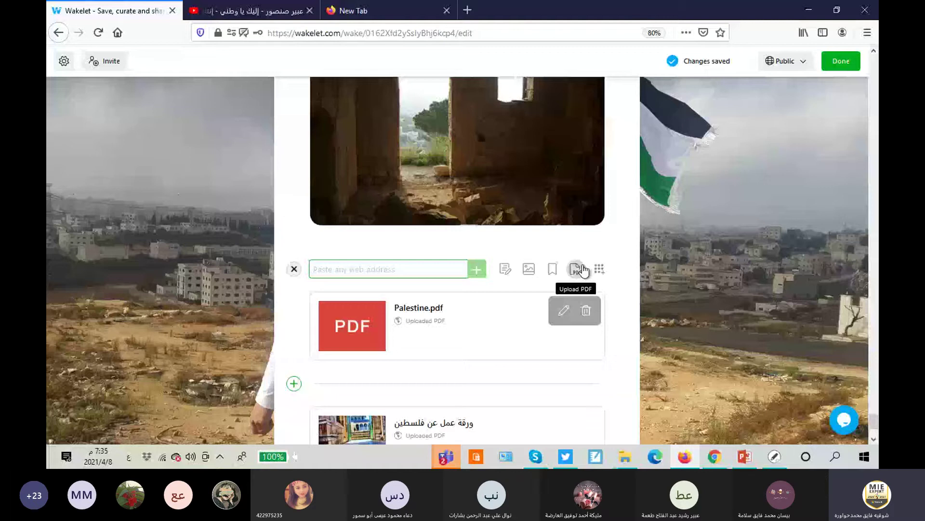
scroll(311, 434, down, 2)
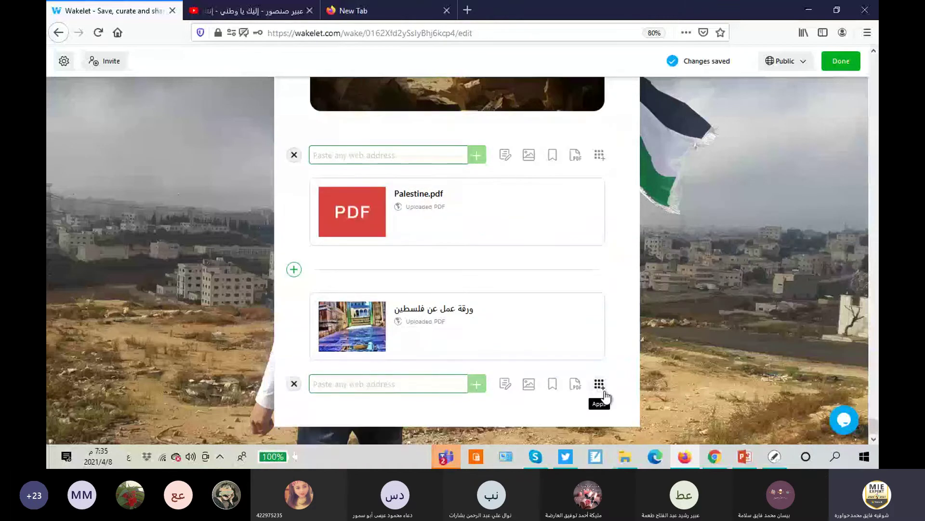
Link a Twitter account from Add from Twitter, then close the authorization popup.
click(604, 390)
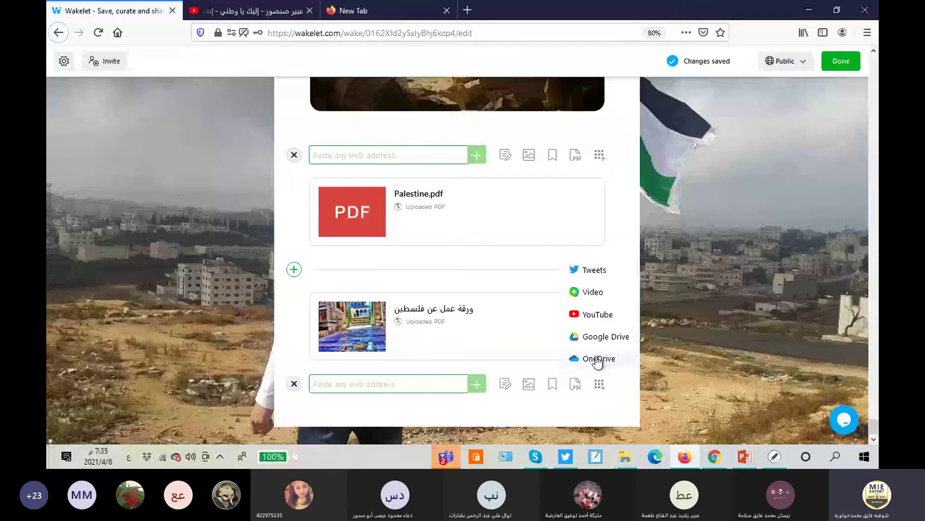
click(594, 271)
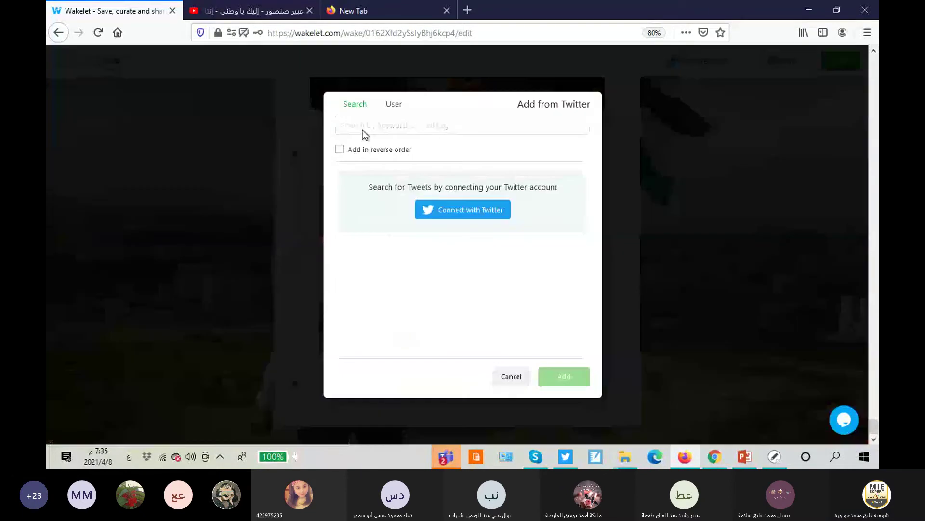
click(464, 213)
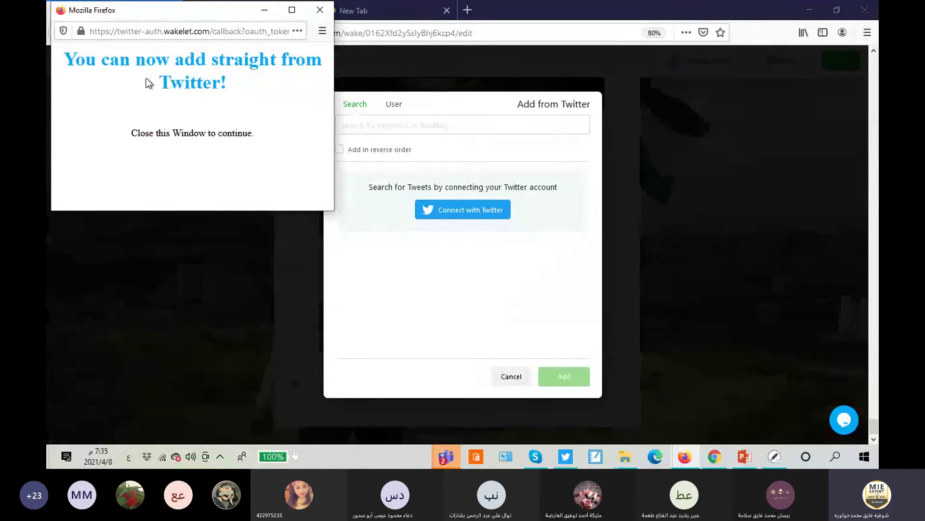
click(320, 11)
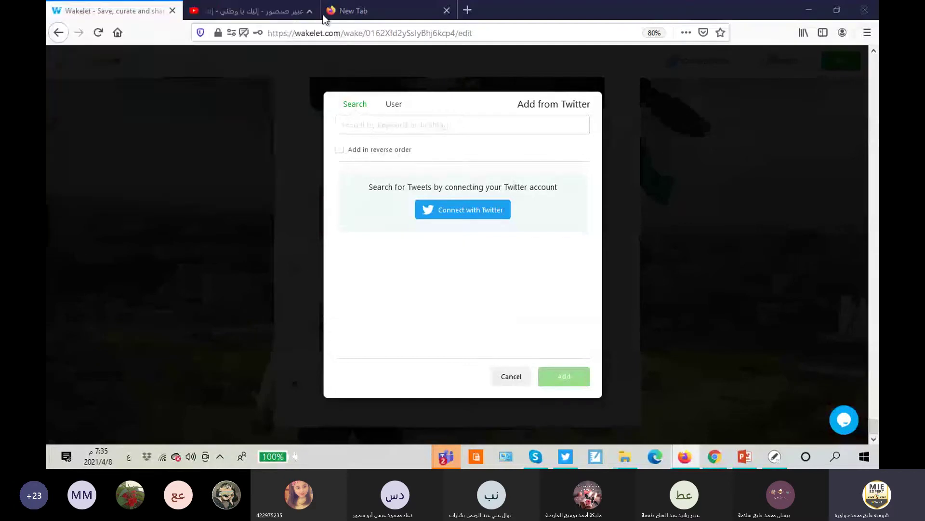
Search tweets for فلسطين and add the Jerusalem photo tweet.
click(358, 125)
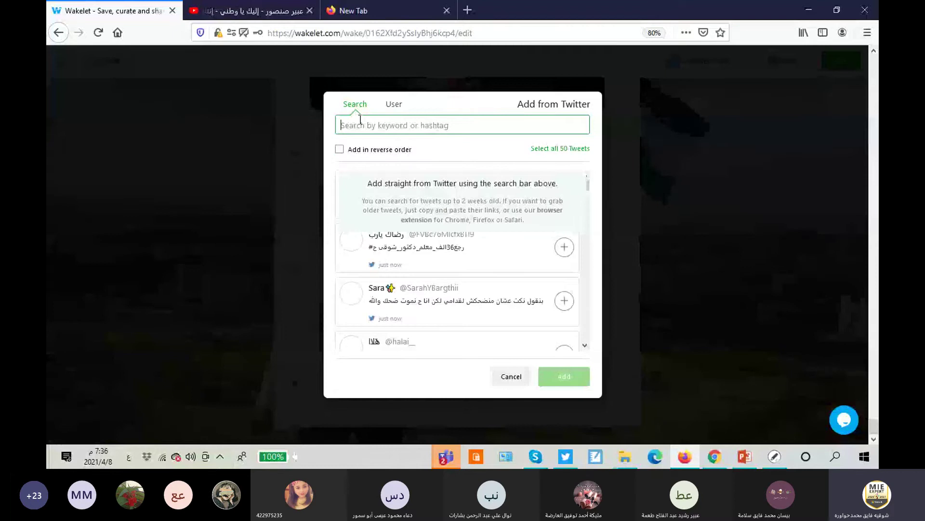
text(فلسط)
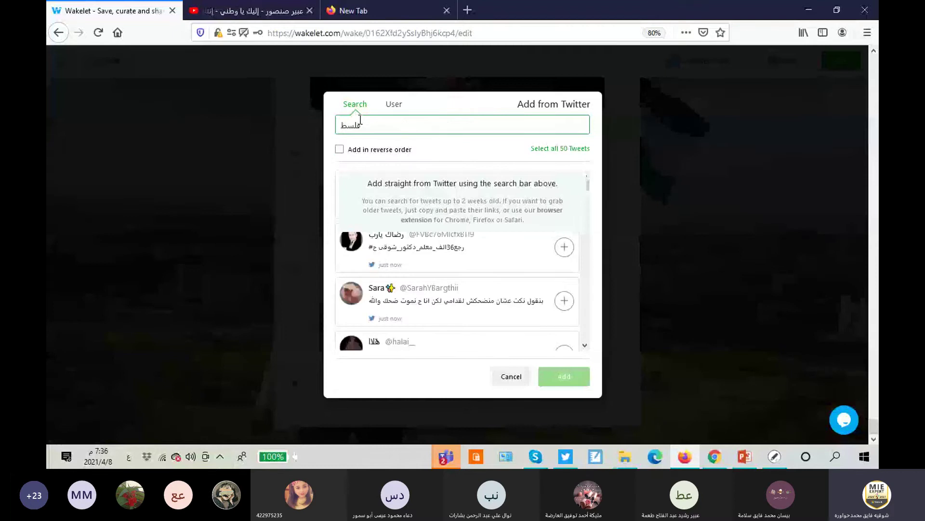
text(ين)
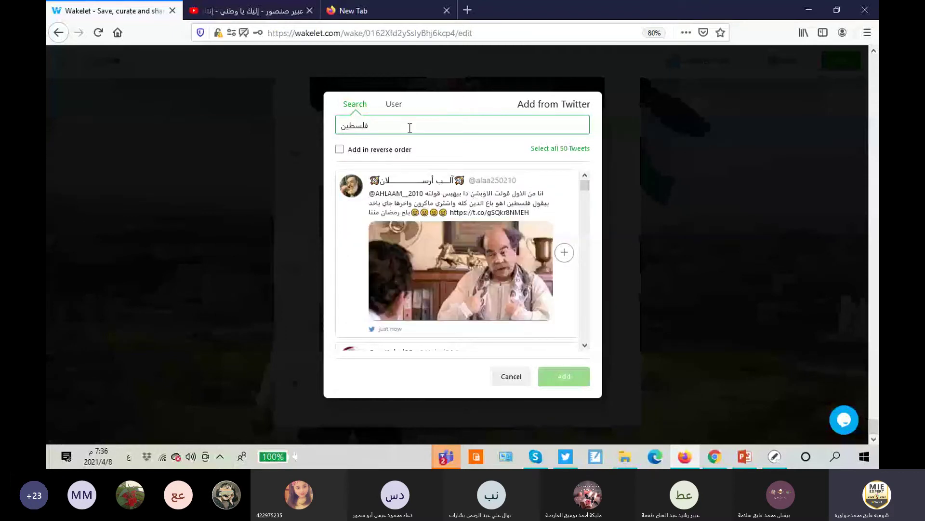
scroll(477, 243, down, 1)
scroll(482, 249, down, 3)
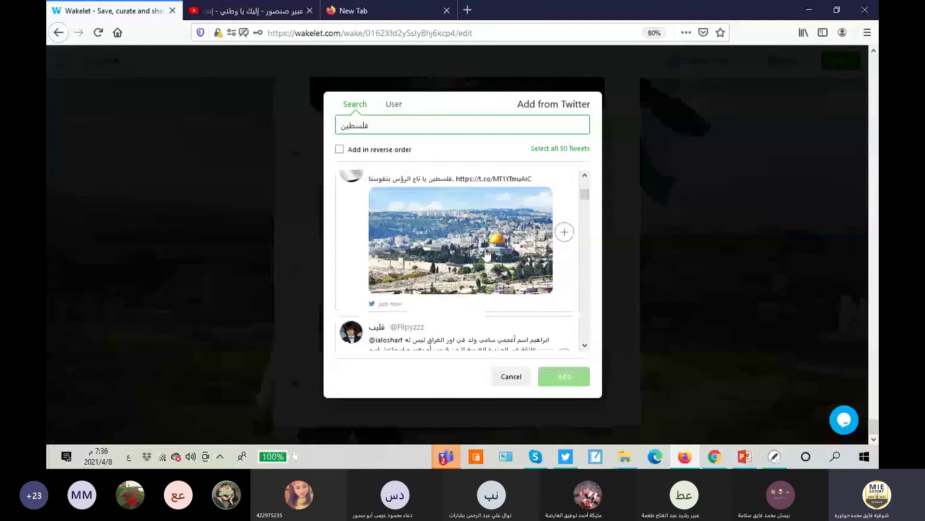
scroll(473, 241, up, 1)
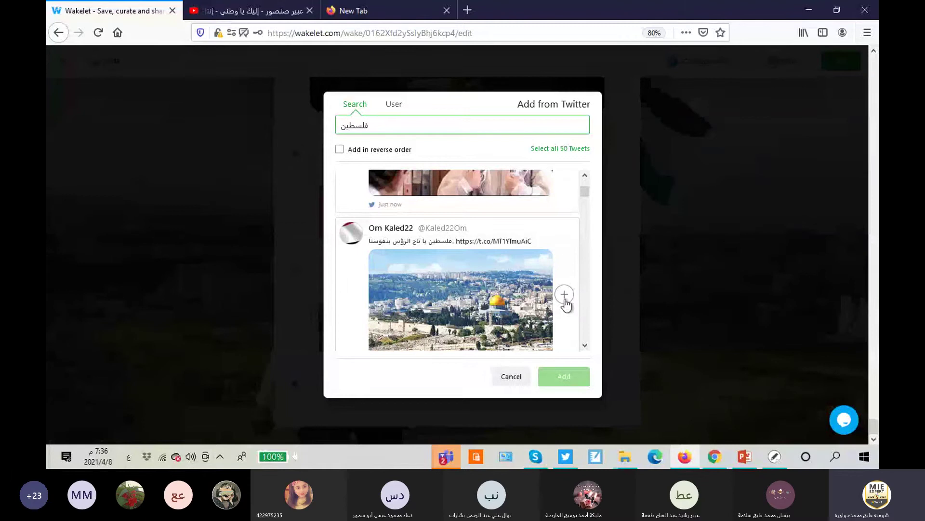
click(561, 300)
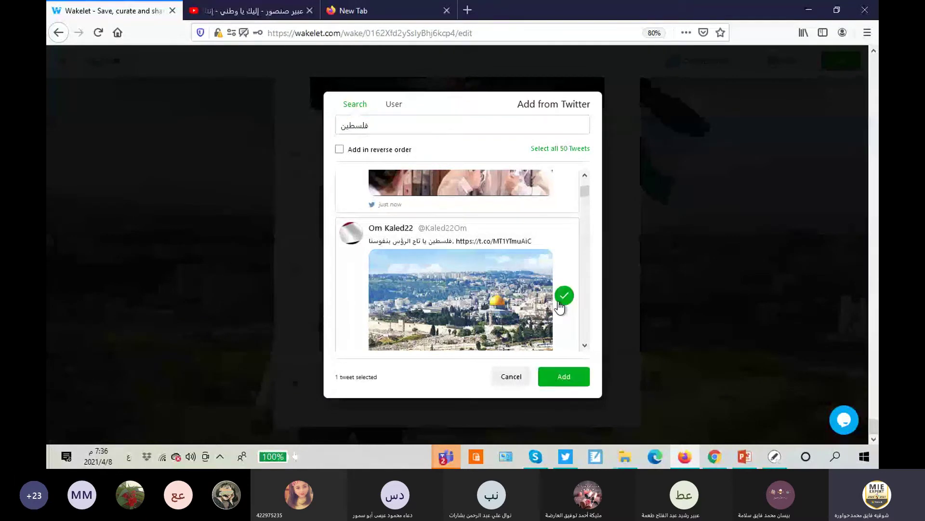
click(572, 379)
Select both the Jerusalem and Tiberias photo tweets and add them to the collection.
scroll(512, 273, down, 1)
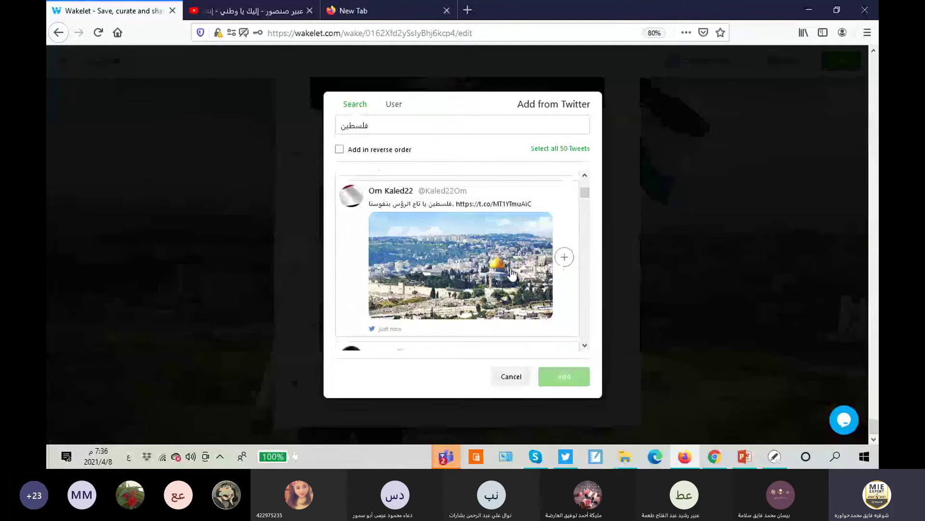
scroll(560, 240, down, 1)
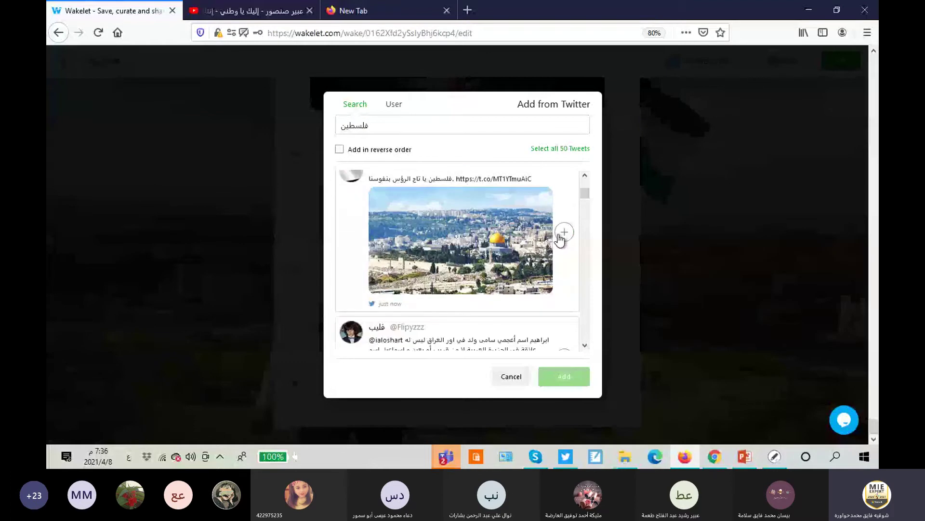
click(562, 235)
scroll(517, 320, down, 4)
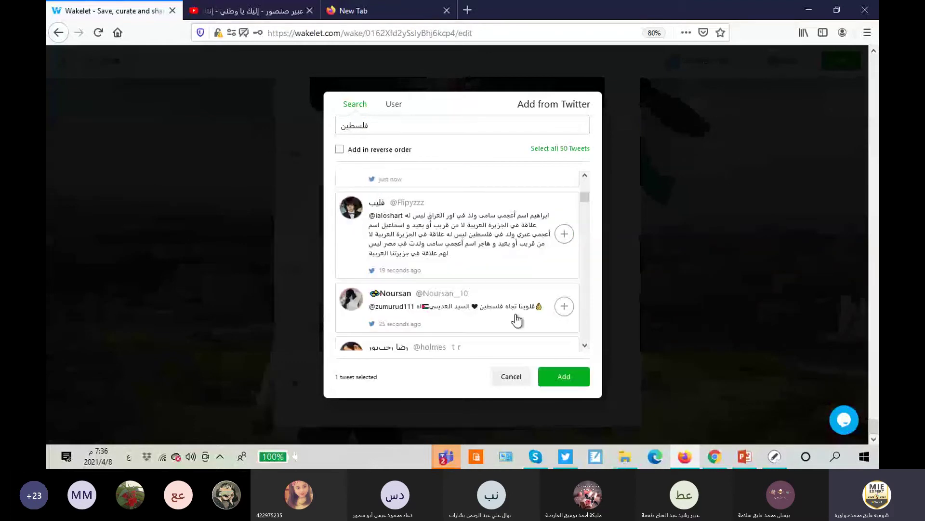
scroll(517, 320, down, 10)
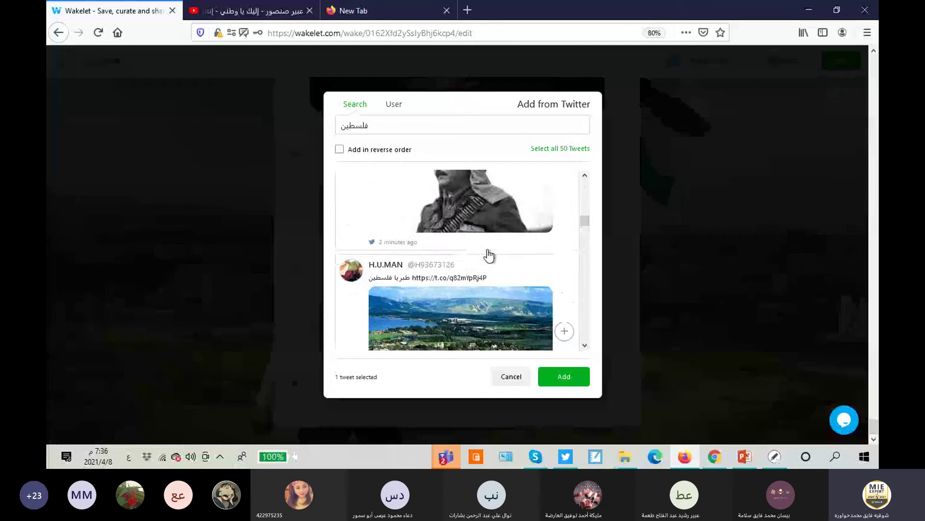
scroll(489, 256, down, 1)
scroll(453, 270, down, 1)
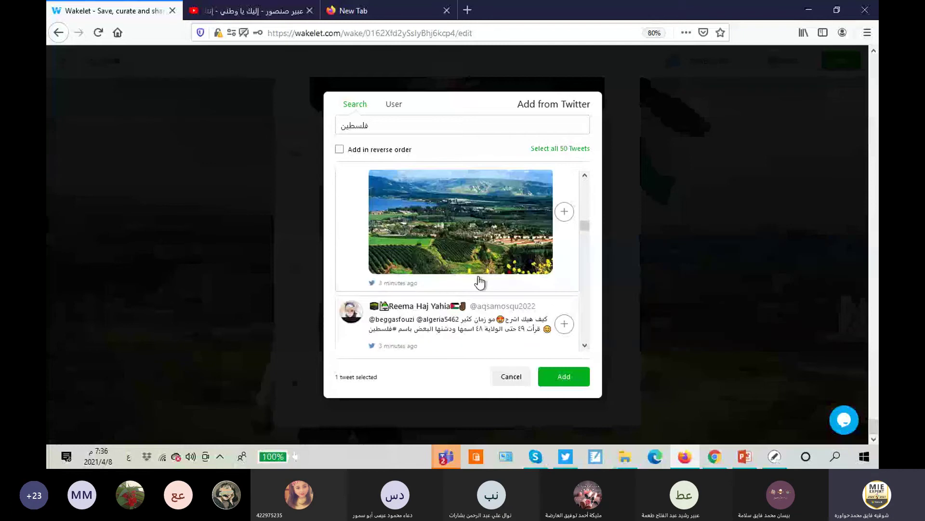
click(561, 215)
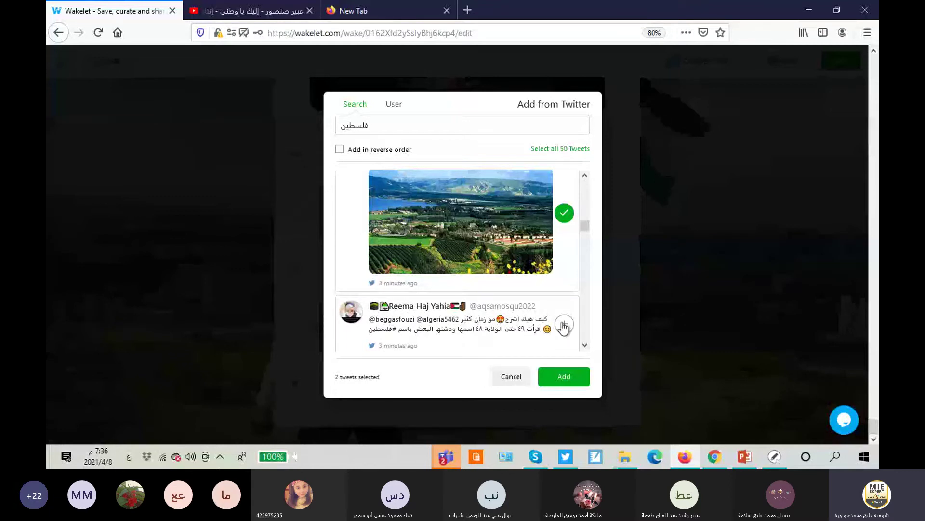
click(563, 217)
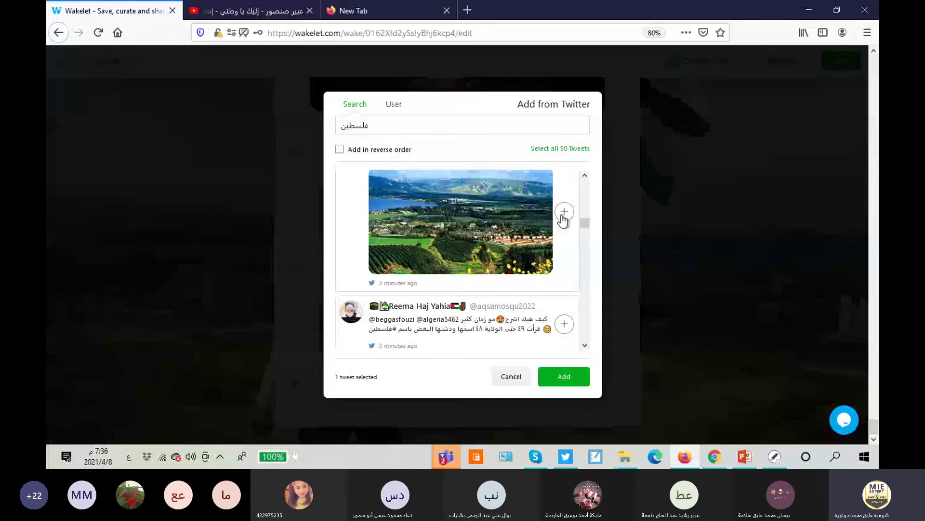
click(563, 217)
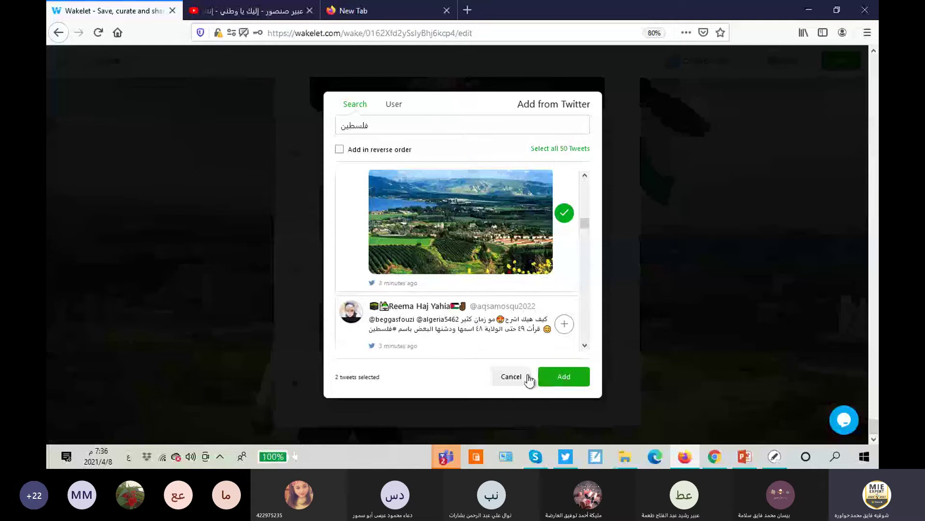
click(570, 378)
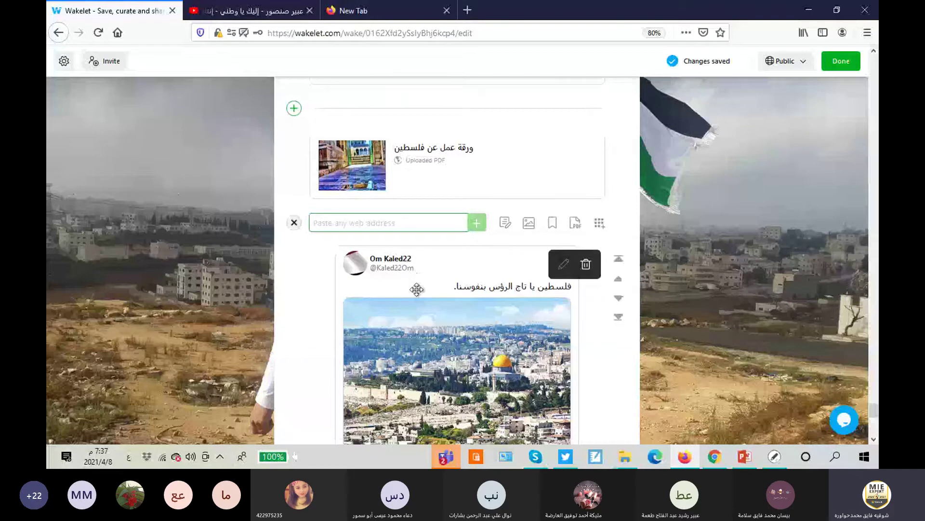
Add a new item slot below the Tiberias tweet and show its embed sources list.
scroll(444, 260, down, 4)
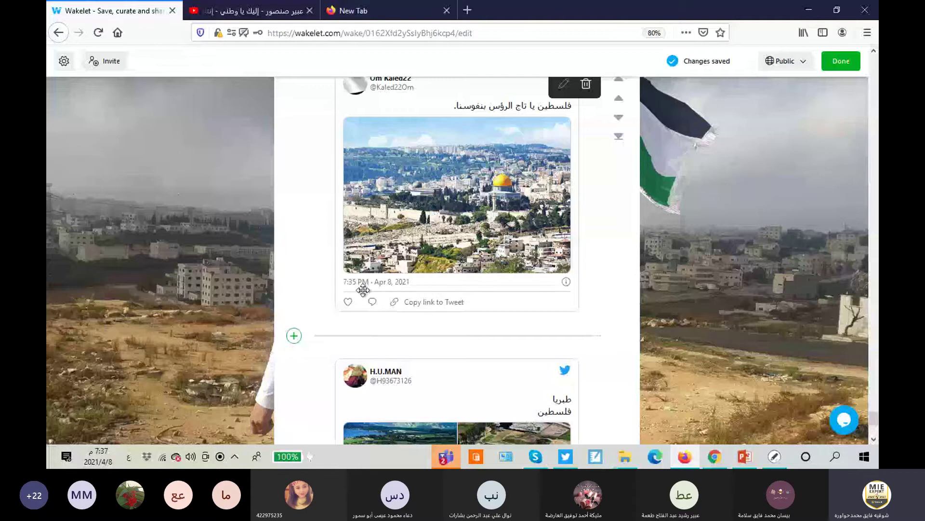
scroll(492, 274, down, 3)
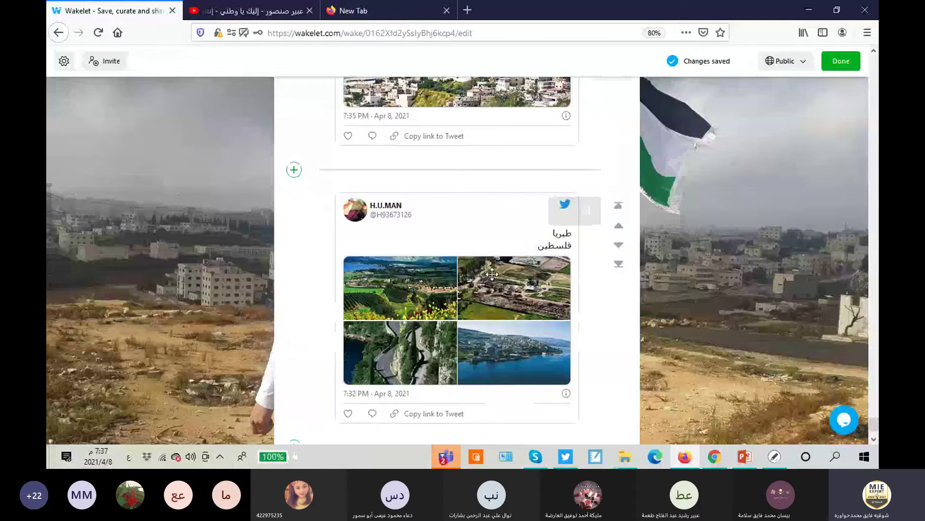
scroll(492, 274, down, 1)
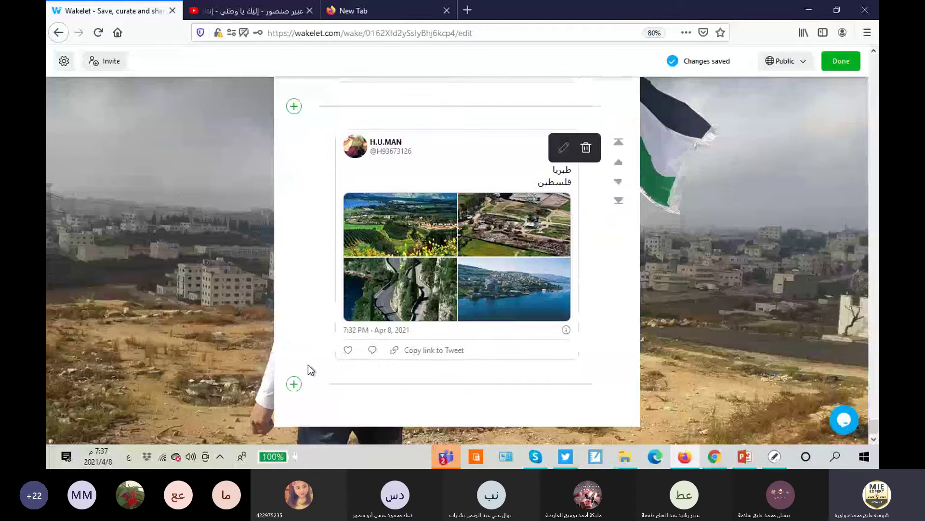
click(294, 384)
click(600, 383)
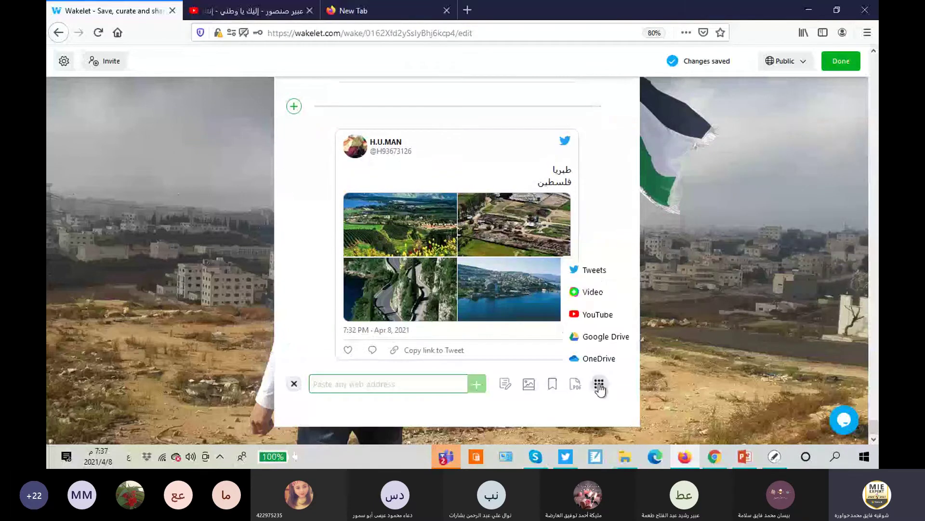
Search Tweets for 'palestine' and browse the returned results.
click(595, 271)
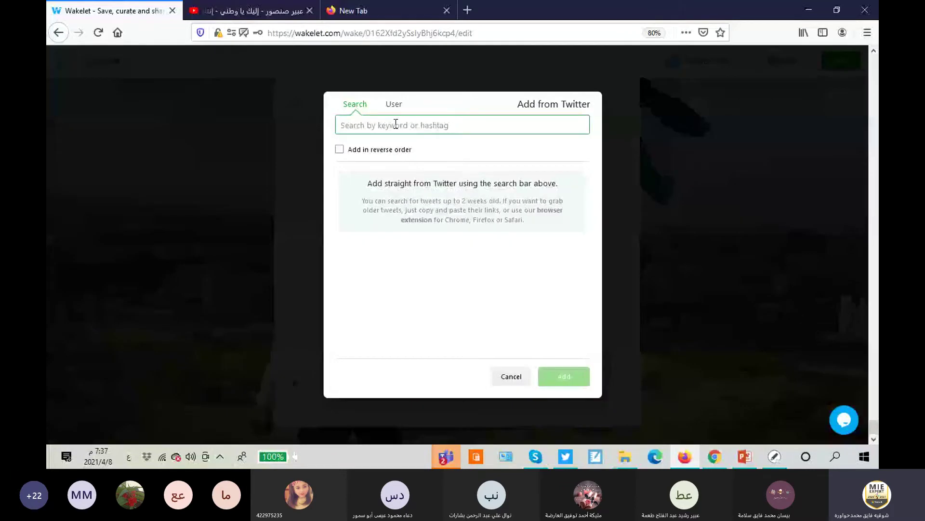
text(p)
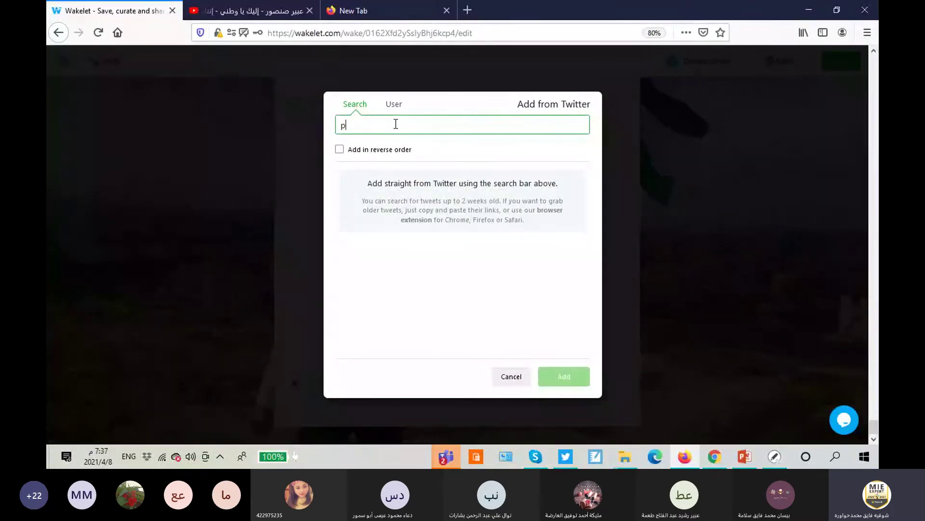
text(al)
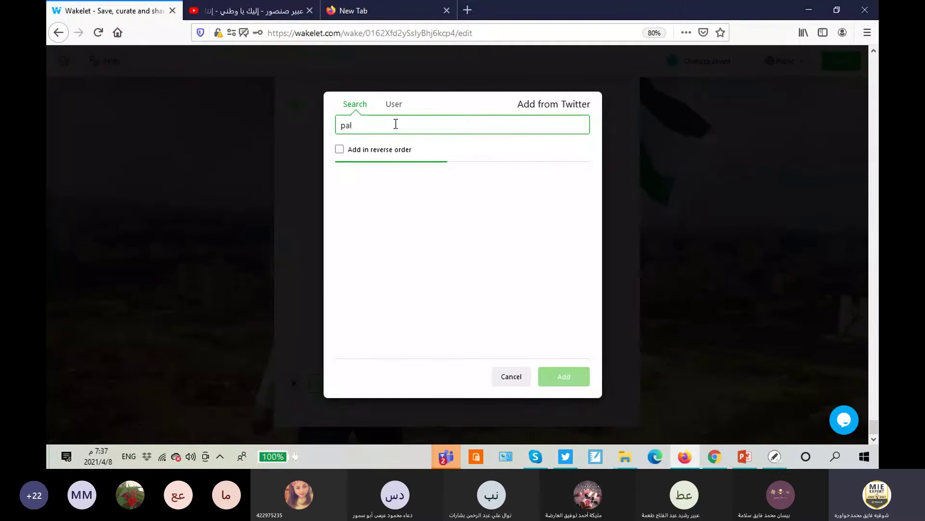
text(estine)
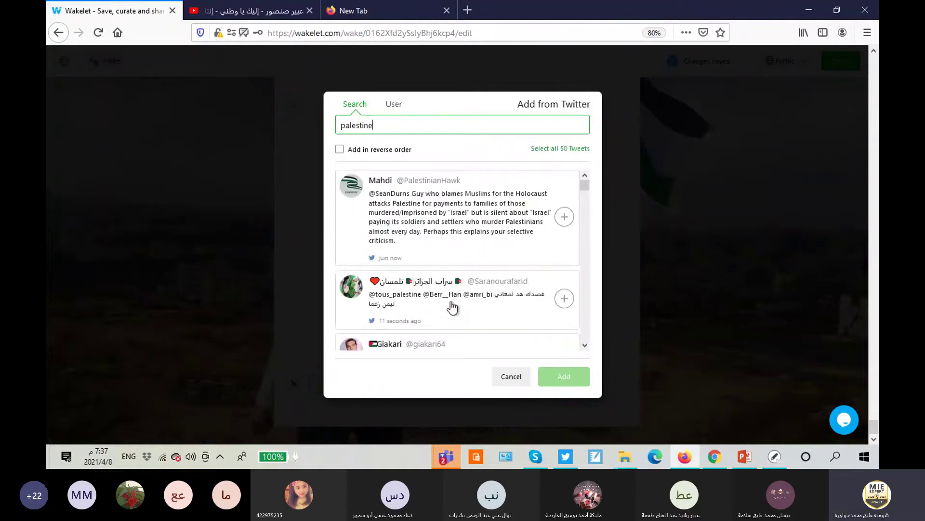
scroll(417, 299, down, 5)
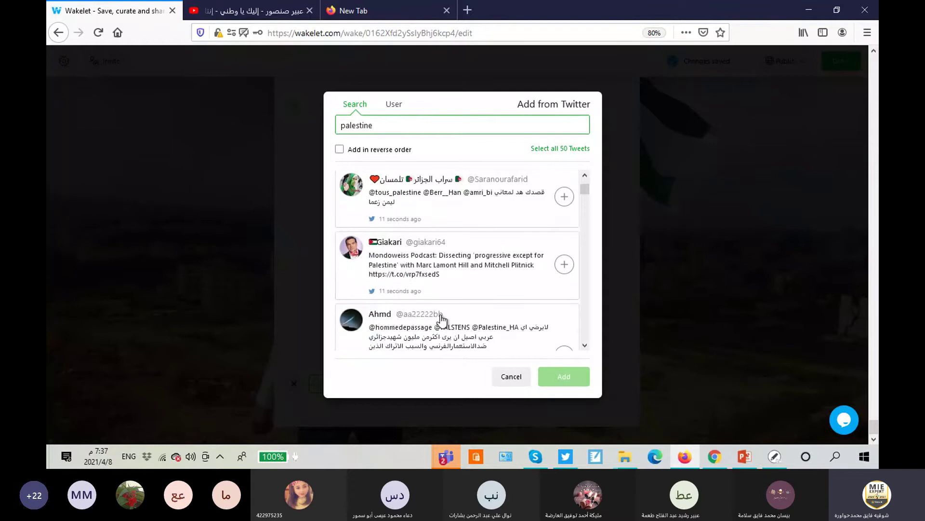
scroll(452, 251, down, 5)
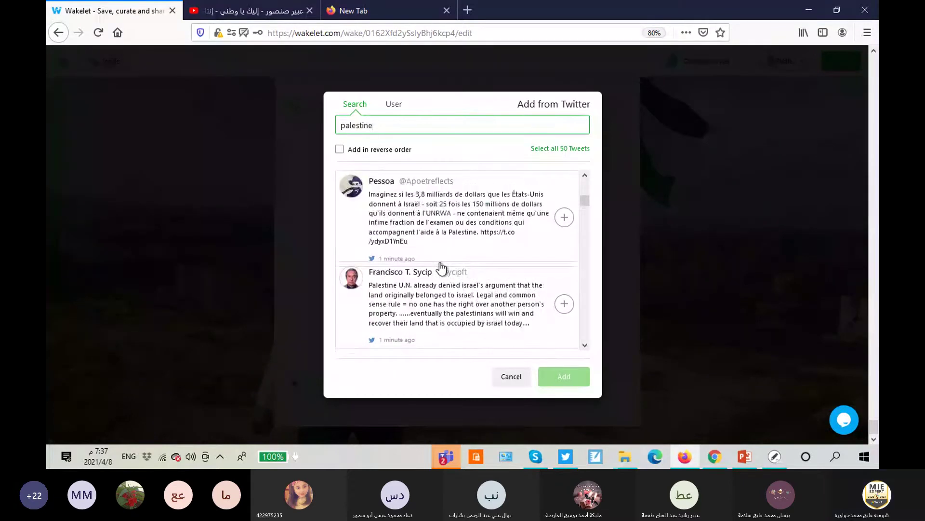
scroll(463, 289, down, 3)
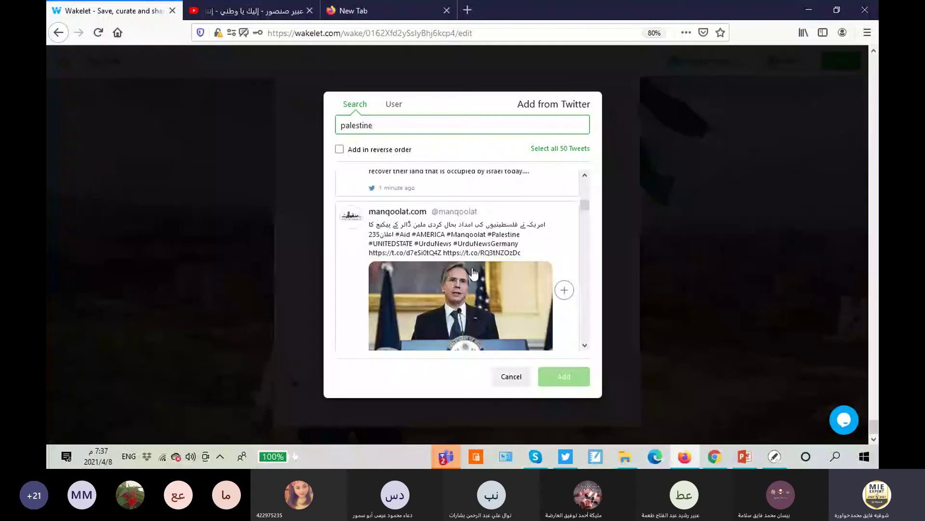
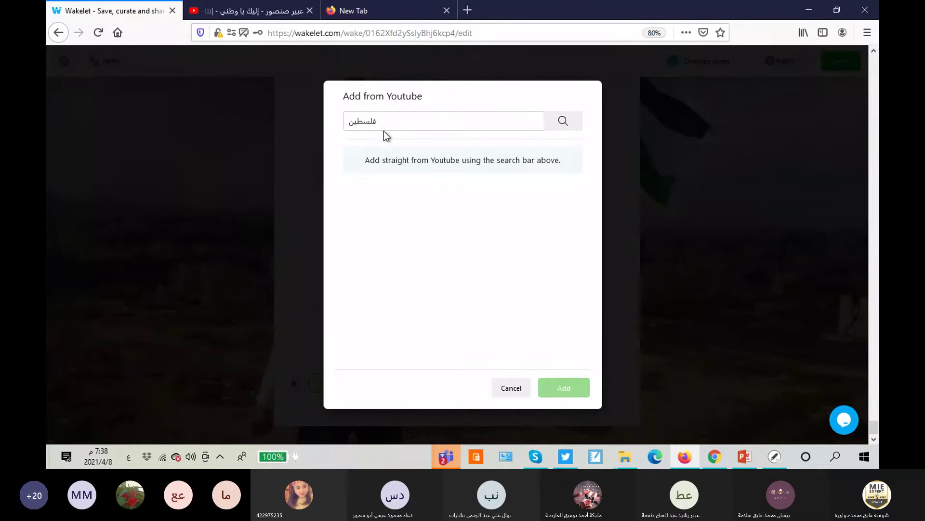
Search YouTube for فلسطين and tick the first two video results.
click(562, 127)
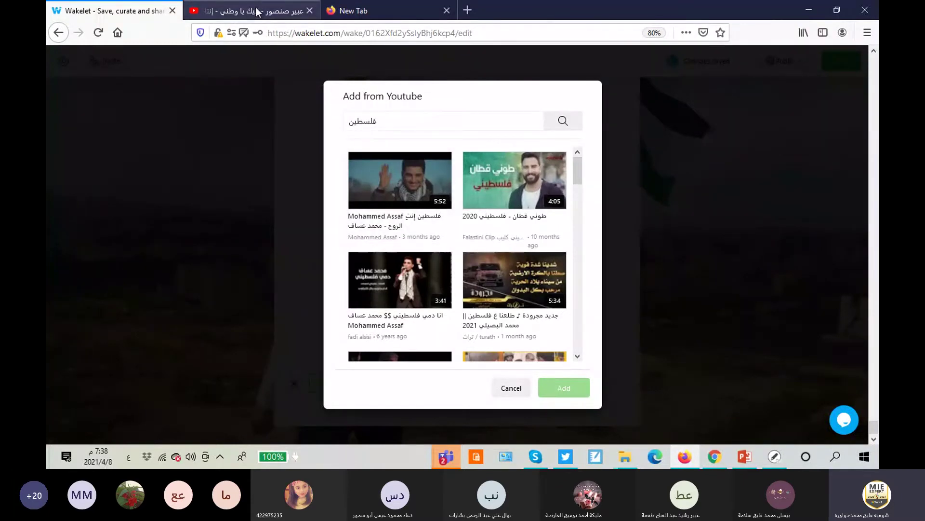
click(515, 184)
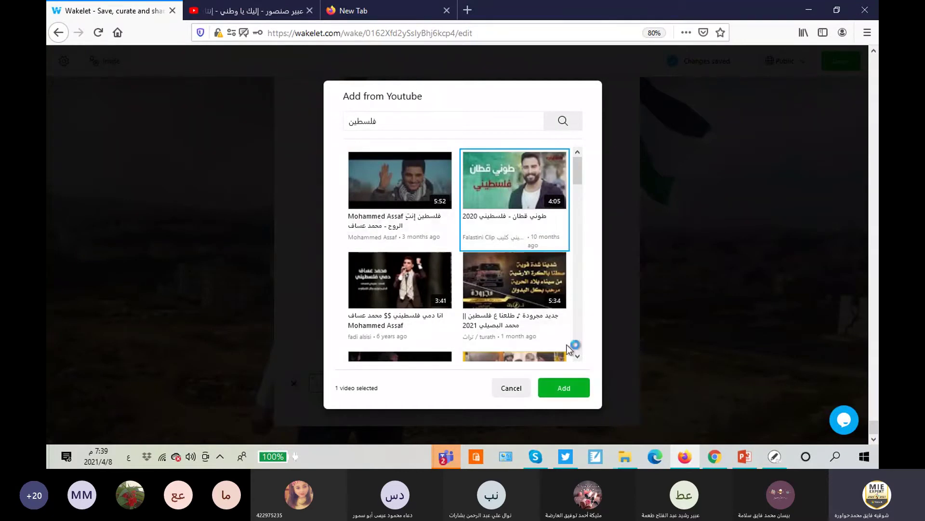
click(501, 187)
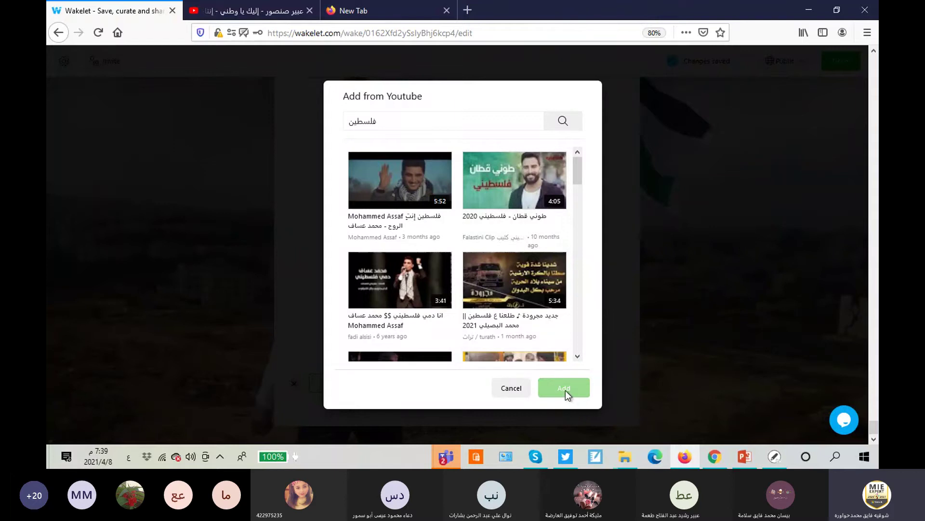
click(536, 234)
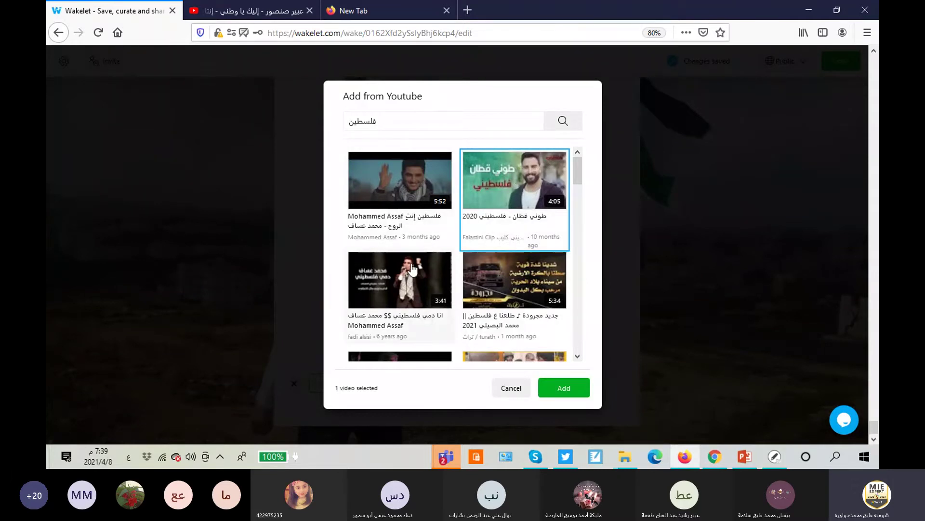
click(410, 192)
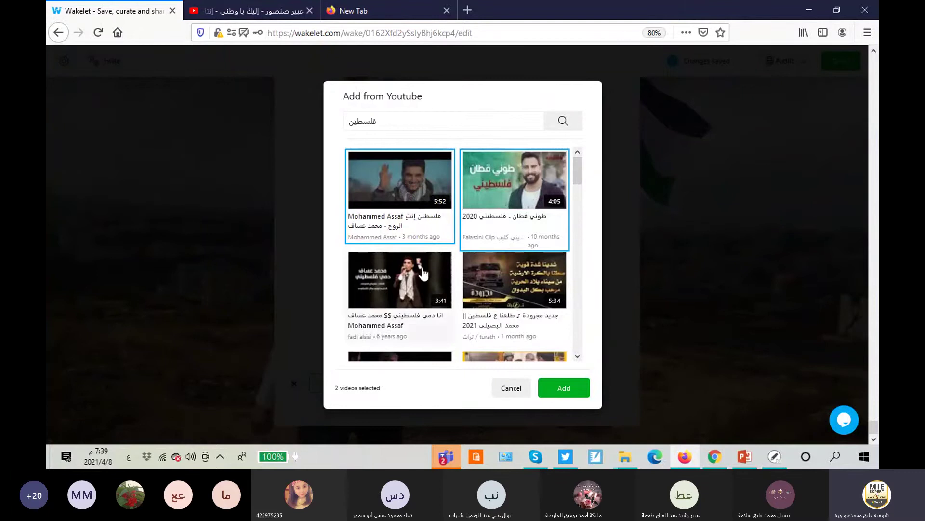
Add the two selected فلسطين videos to the collection.
scroll(496, 235, down, 5)
scroll(496, 235, down, 2)
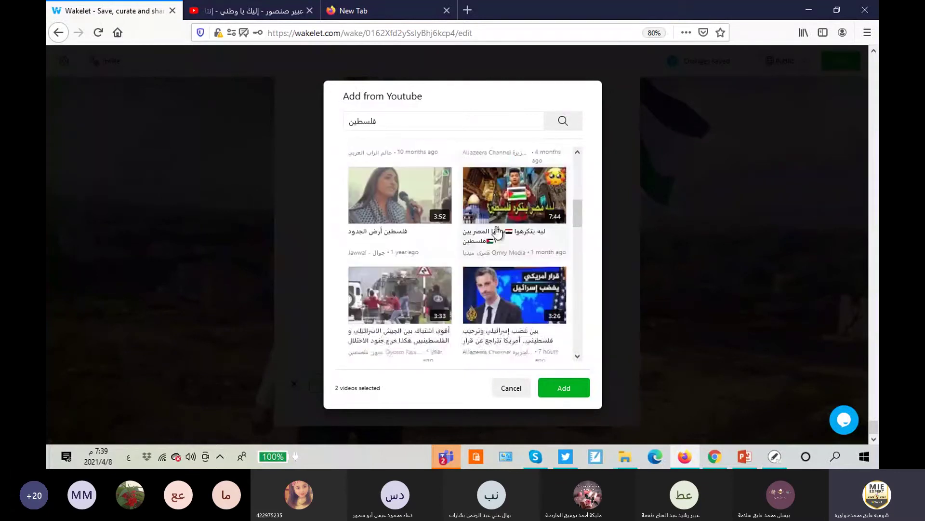
scroll(496, 259, down, 3)
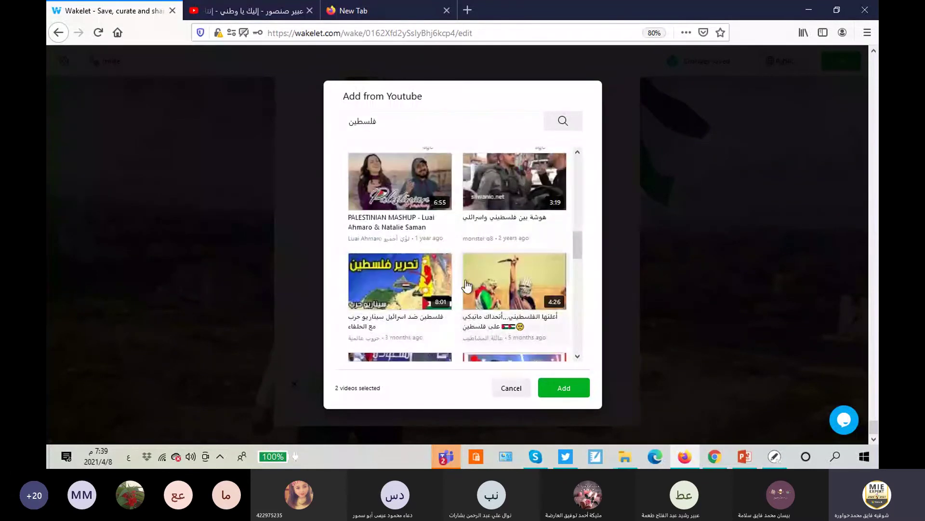
scroll(470, 281, up, 1)
scroll(470, 281, down, 5)
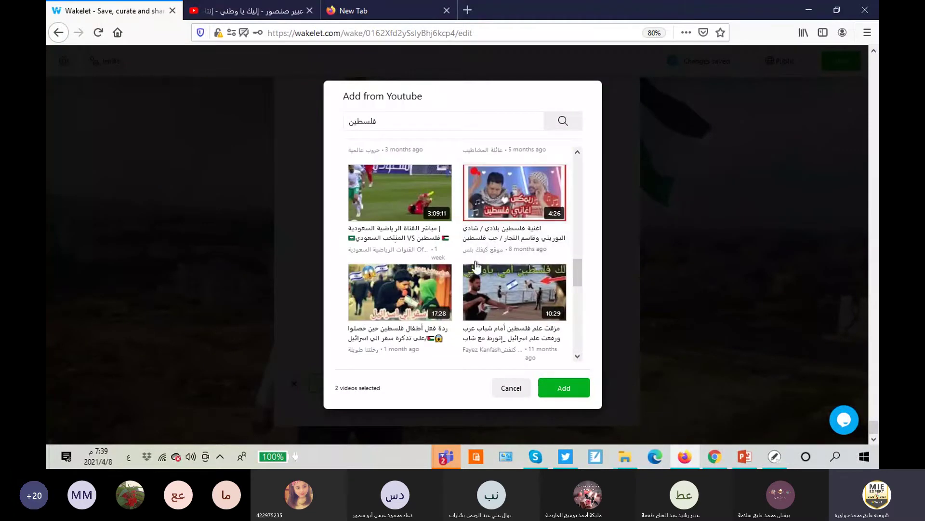
scroll(478, 262, down, 3)
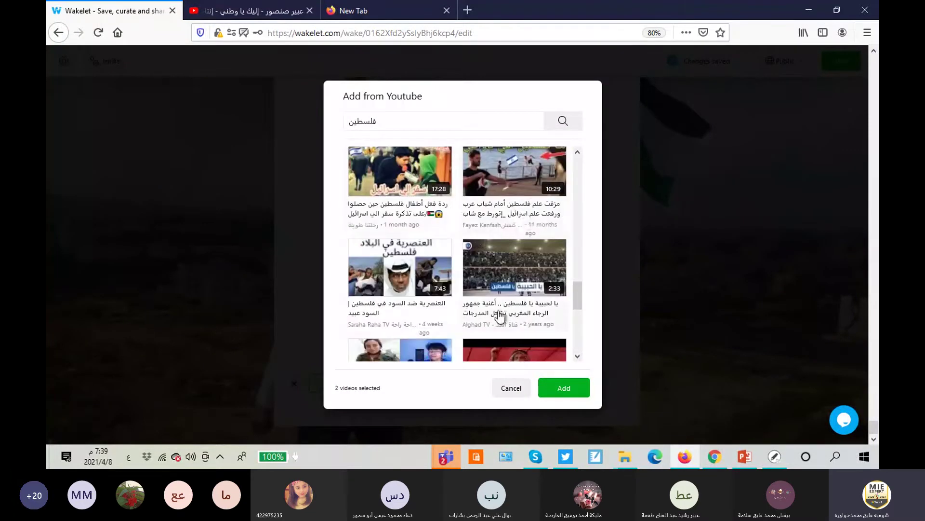
scroll(462, 266, down, 4)
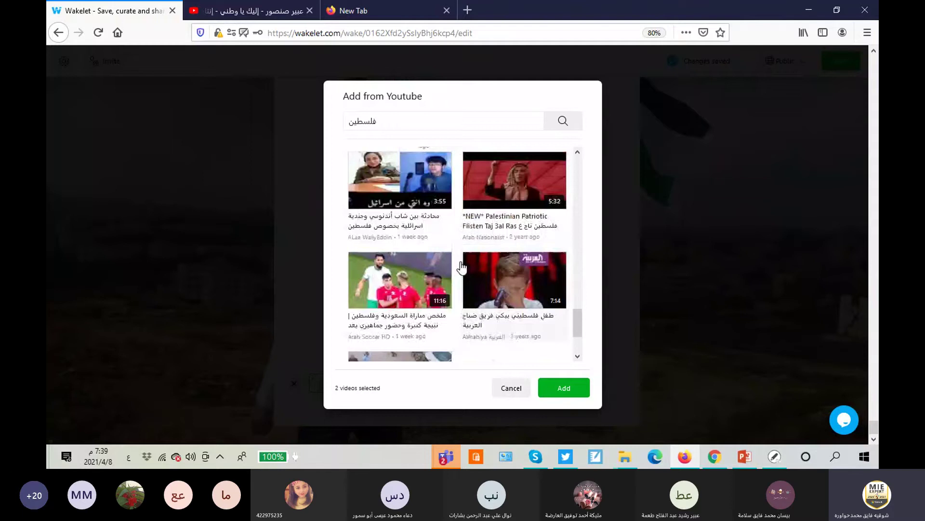
scroll(462, 266, down, 2)
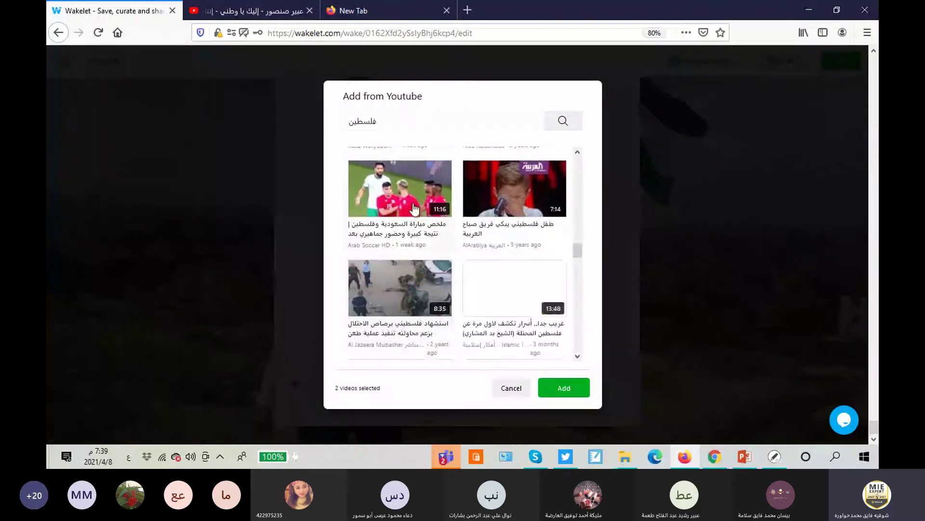
click(539, 392)
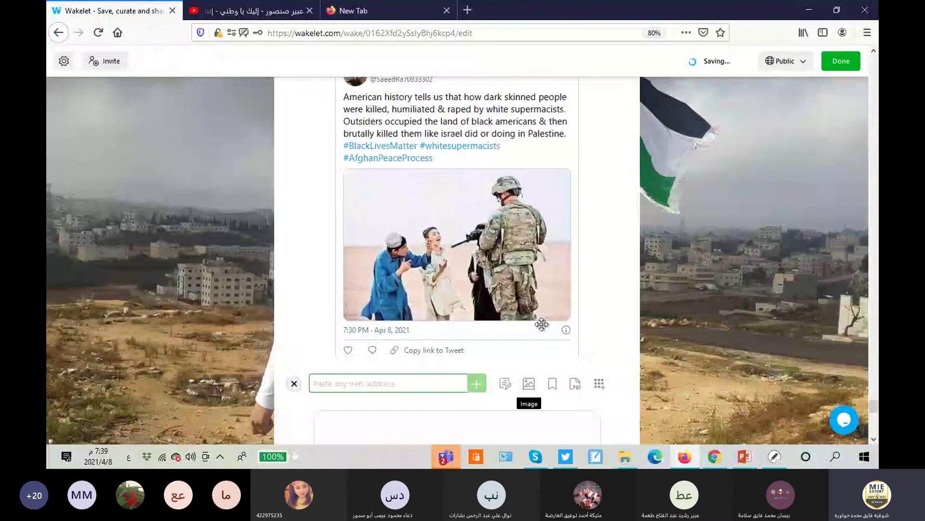
Start a new item below the last video and choose Google Drive as its source, after cancelling YouTube.
scroll(413, 211, down, 6)
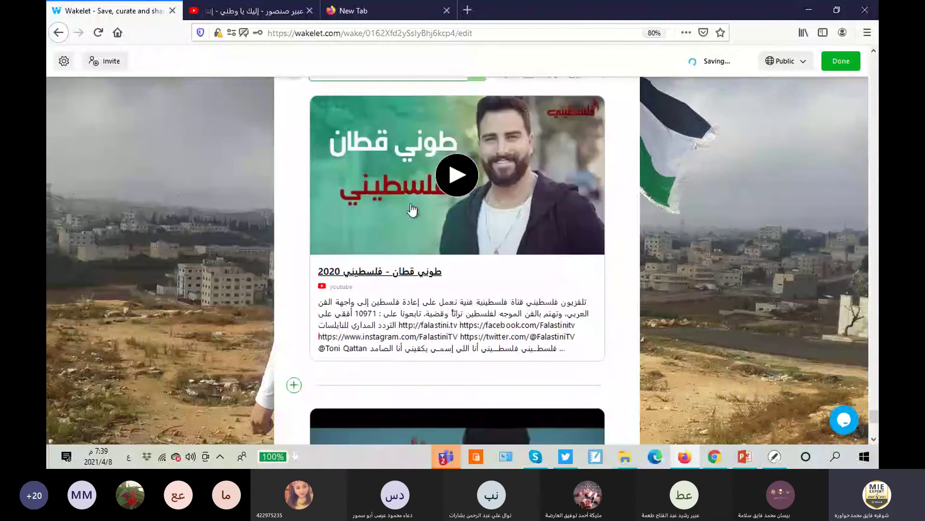
scroll(464, 305, down, 6)
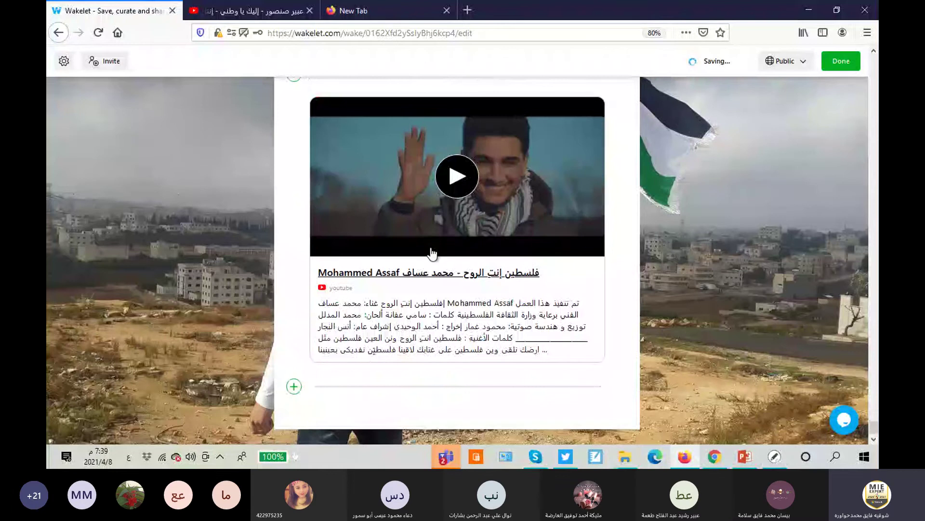
click(293, 386)
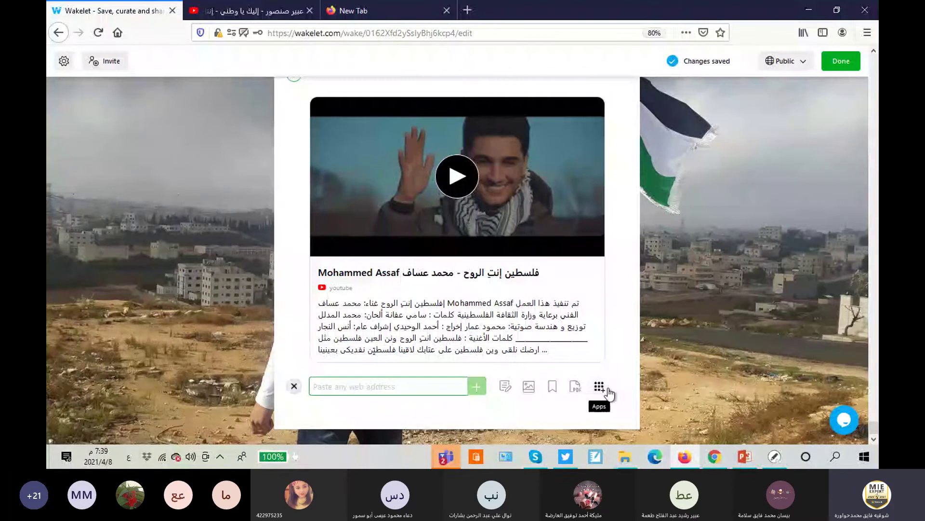
click(600, 388)
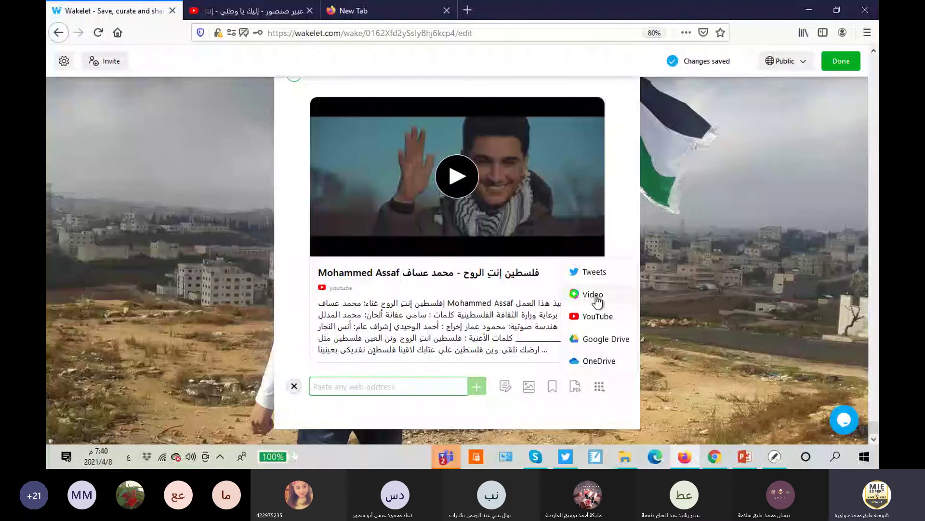
click(606, 319)
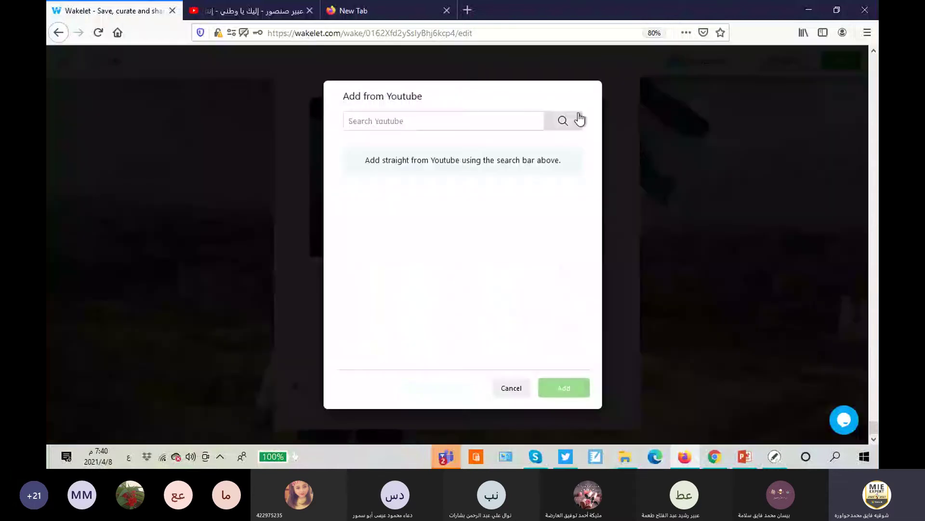
click(510, 392)
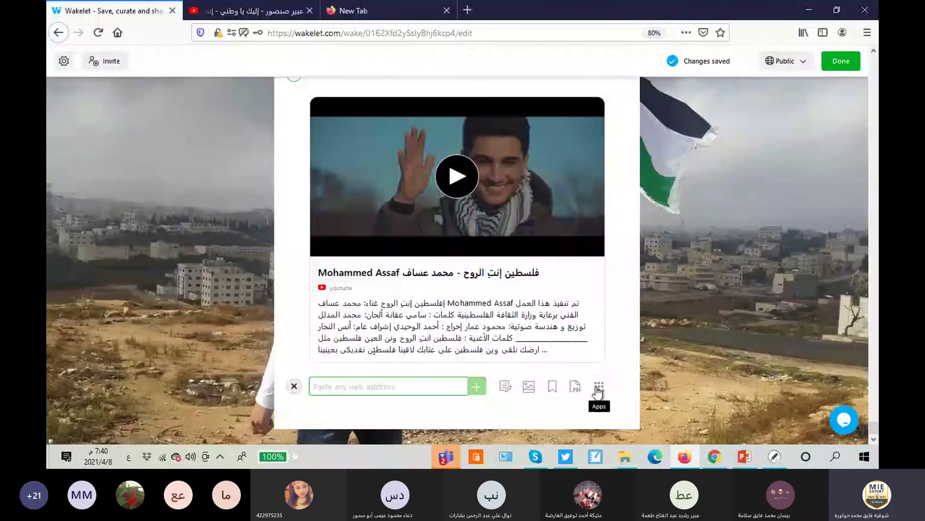
click(599, 386)
click(608, 342)
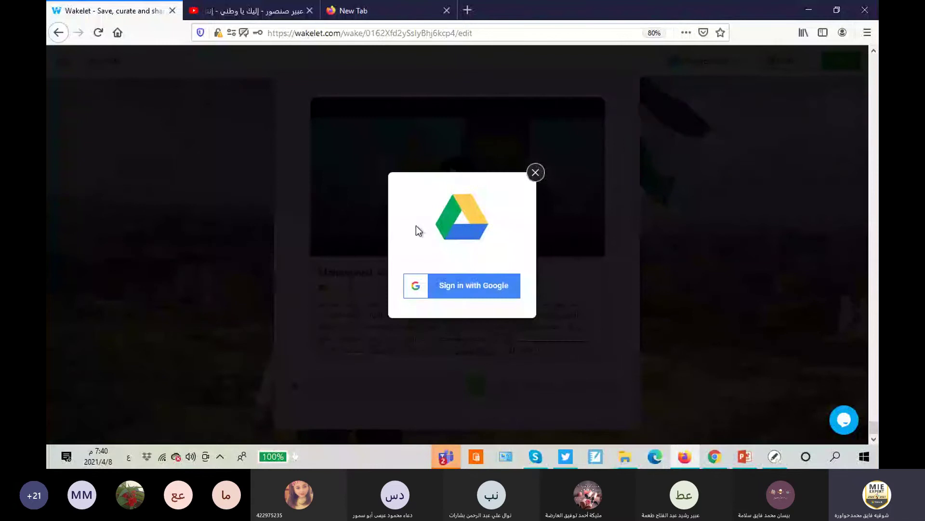
Sign in to Google Drive with the first account, entering its password in English.
click(458, 290)
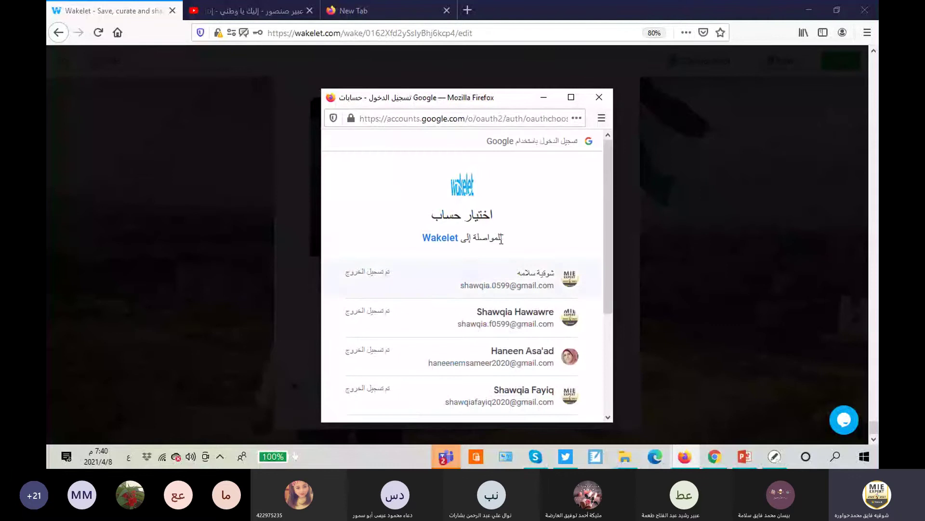
click(526, 284)
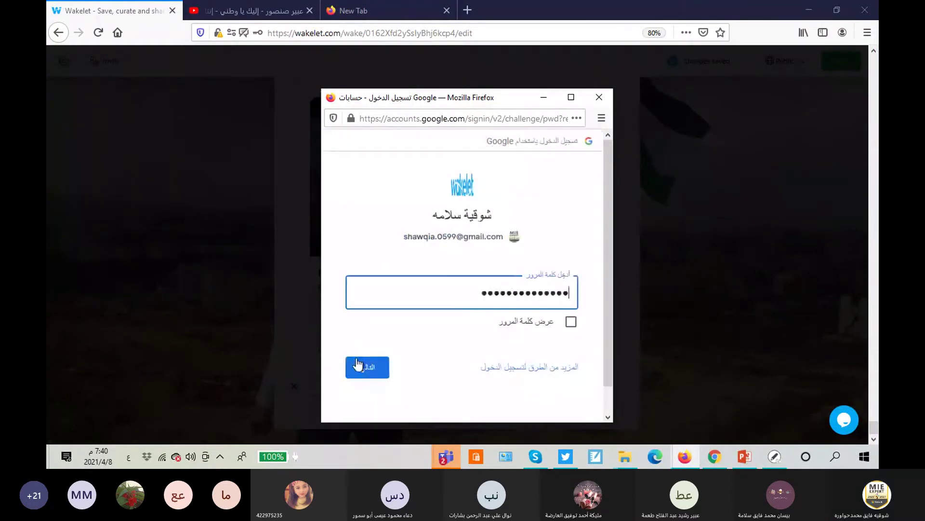
click(384, 375)
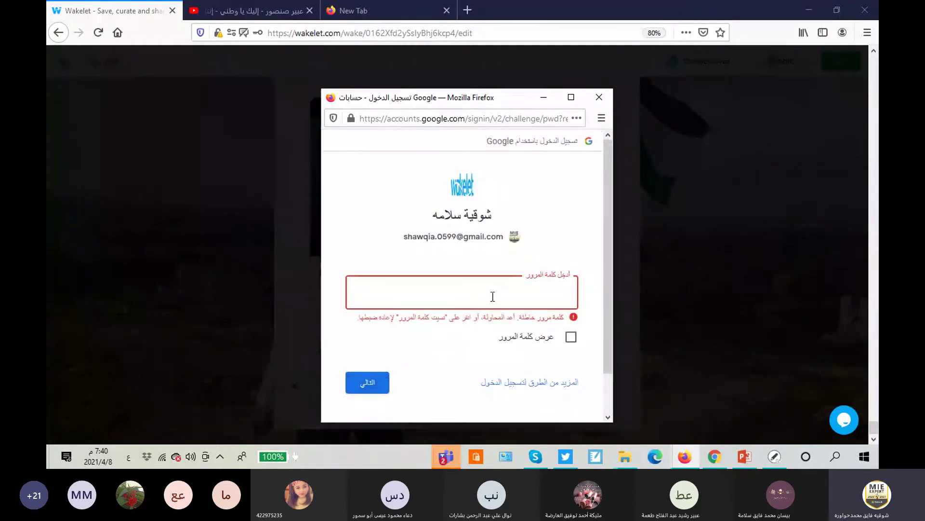
click(557, 282)
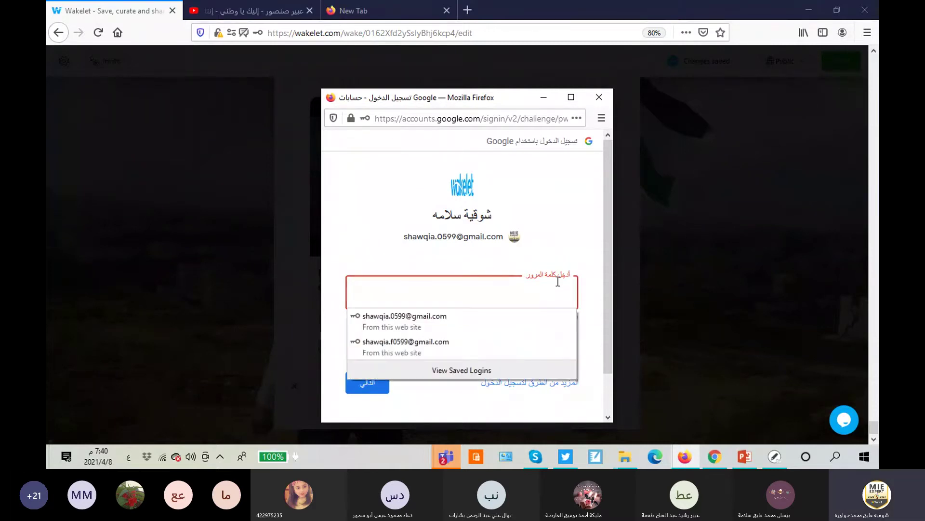
text(********)
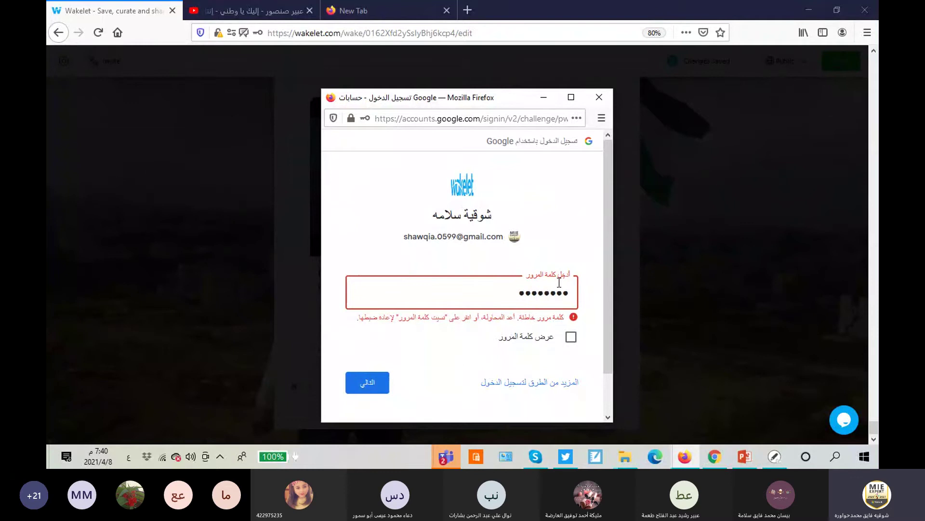
text(***)
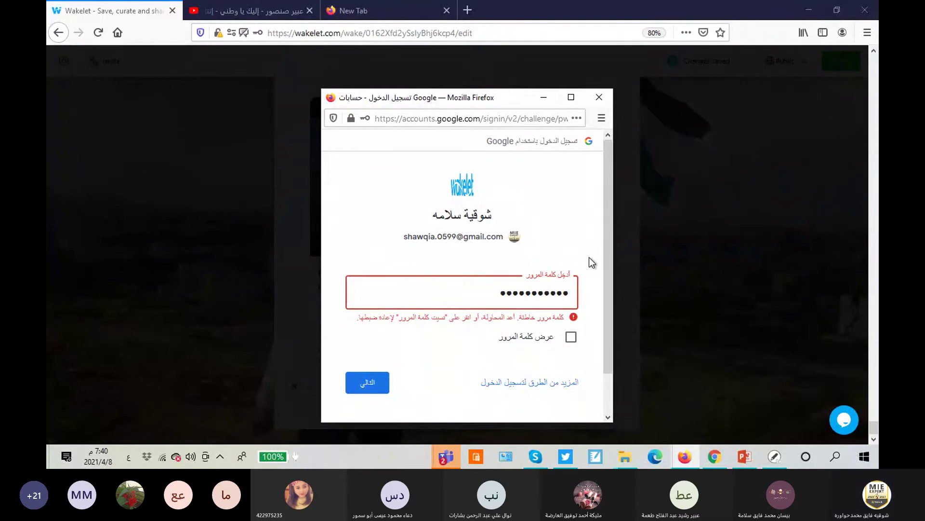
key(BackSpace)
key(BackSpace)
key(BackSpace)
key(BackSpace)
key(BackSpace)
key(BackSpace)
key(BackSpace)
key(BackSpace)
key(BackSpace)
key(BackSpace)
key(BackSpace)
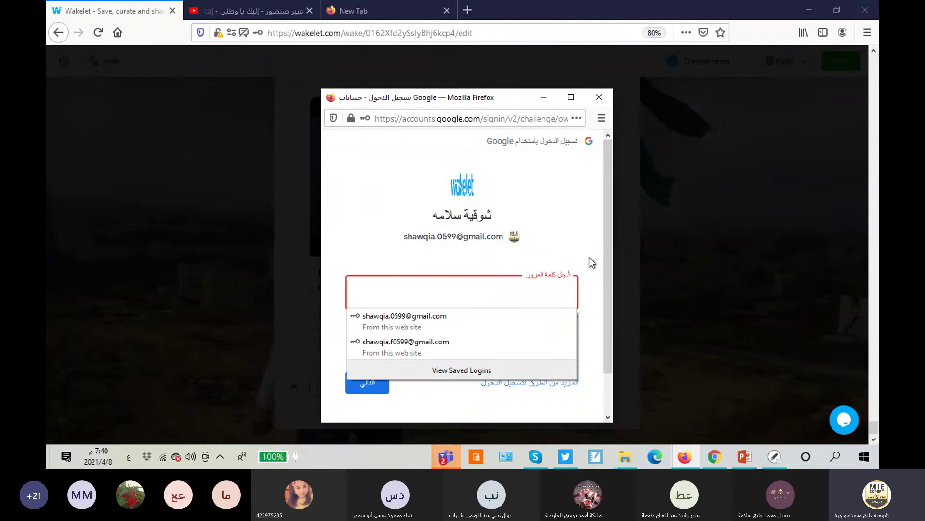
key(alt+shift)
text(***********)
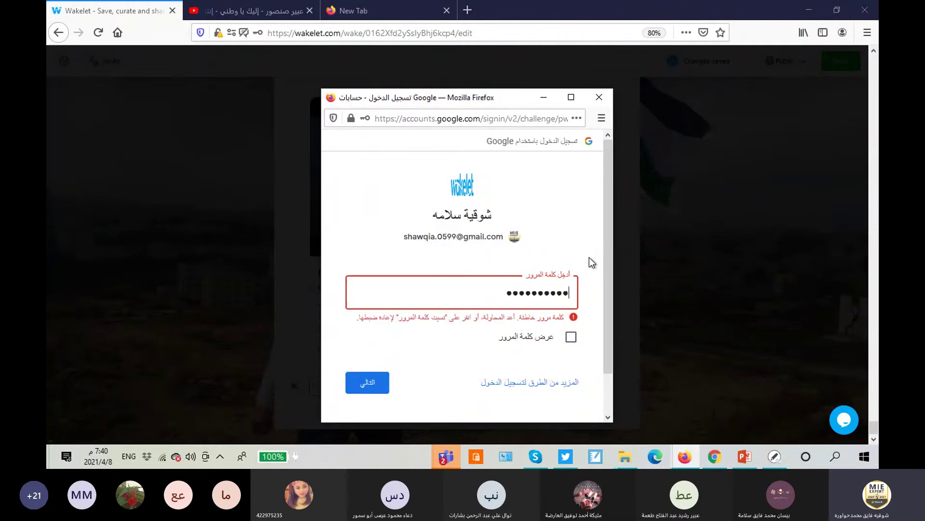
text(**)
Resubmit the account password, then close the Google popup and dismiss the Drive sign-in prompt.
key(Return)
text(***********)
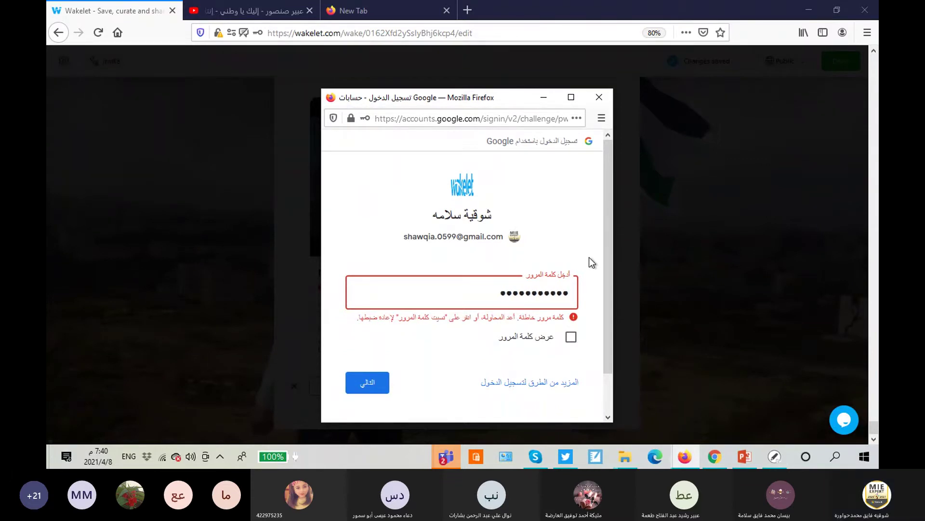
text(*)
key(Return)
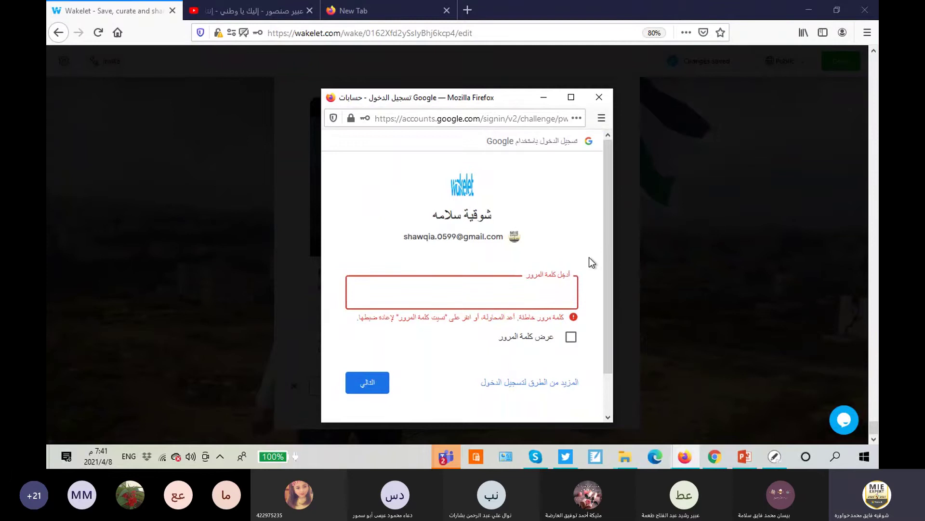
text(***********)
click(377, 388)
click(599, 97)
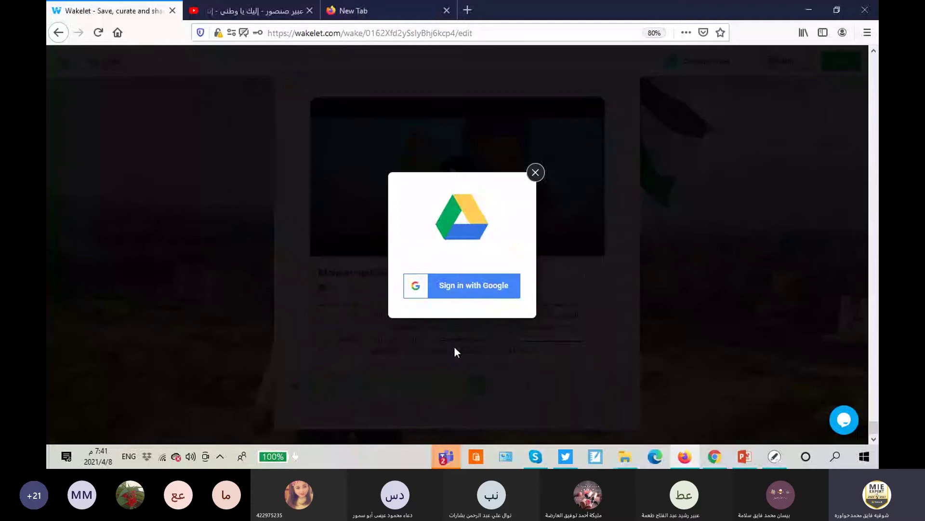
click(536, 174)
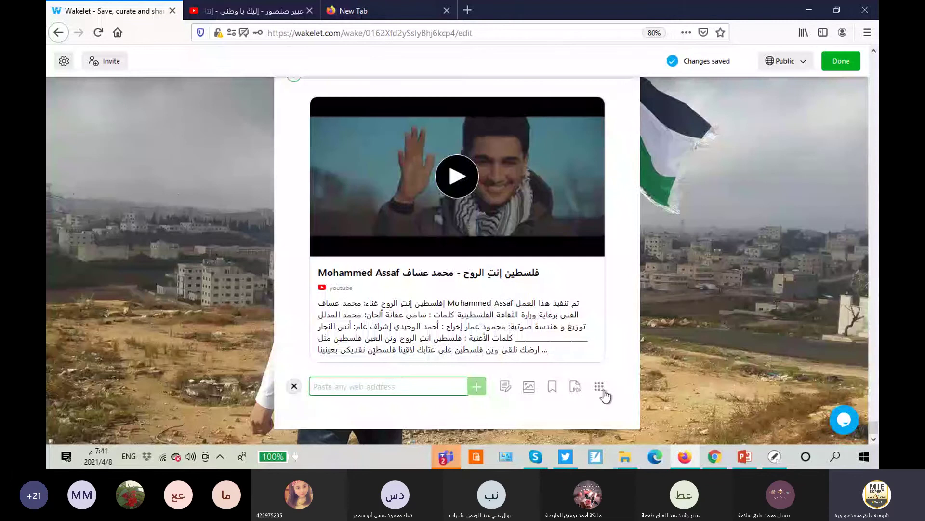
Reopen the Google Drive source, then close its sign-in window and prompt again.
click(599, 386)
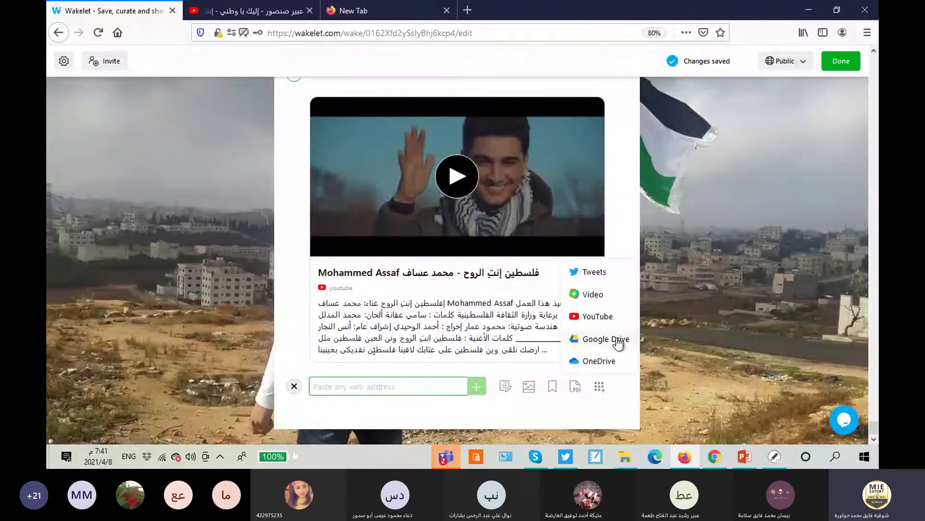
click(619, 342)
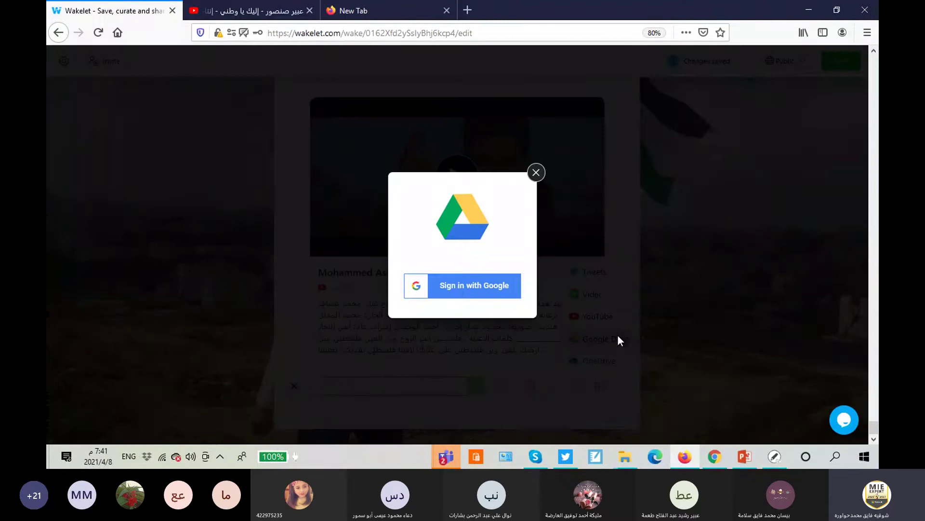
click(455, 289)
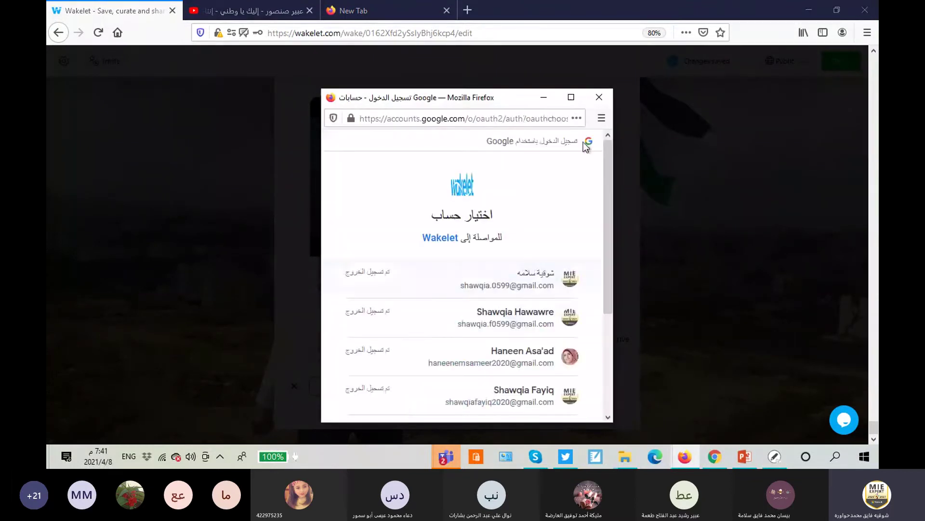
click(600, 97)
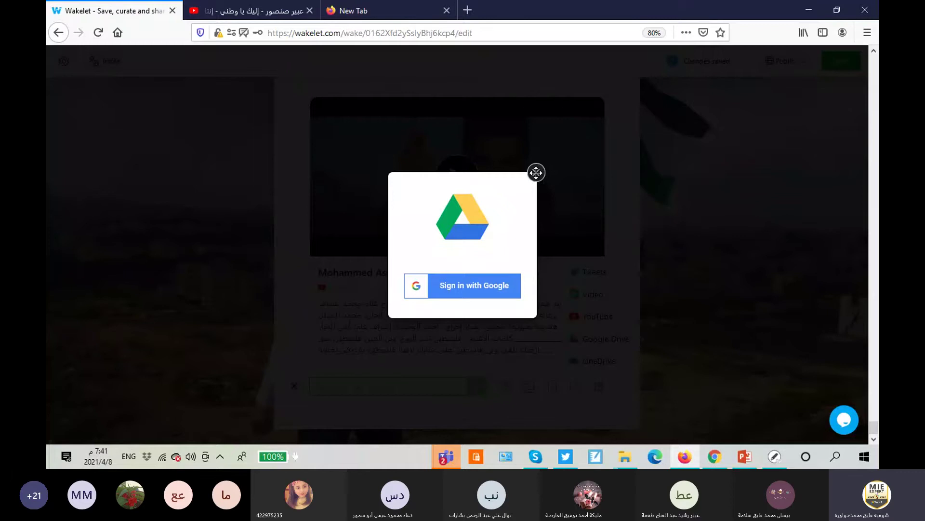
click(536, 173)
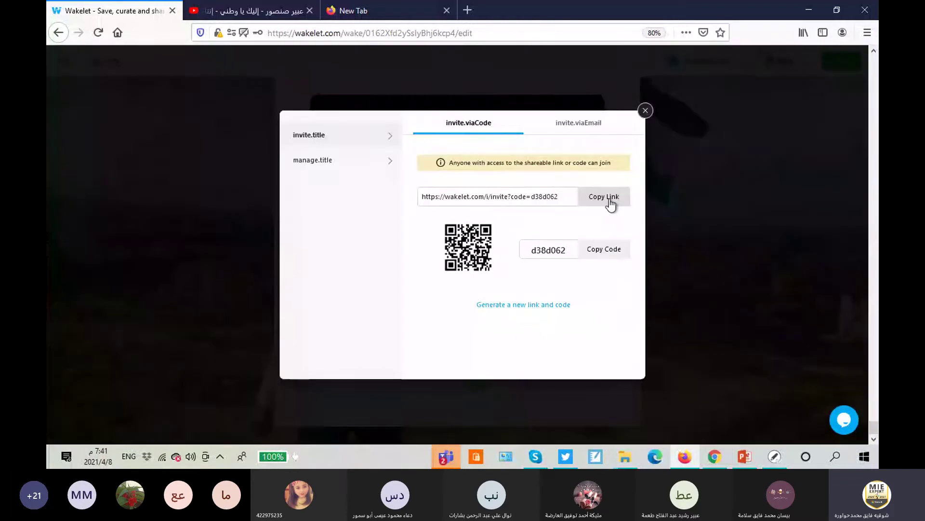
Copy the collection's invite link and bring the Teams meeting window forward.
click(610, 204)
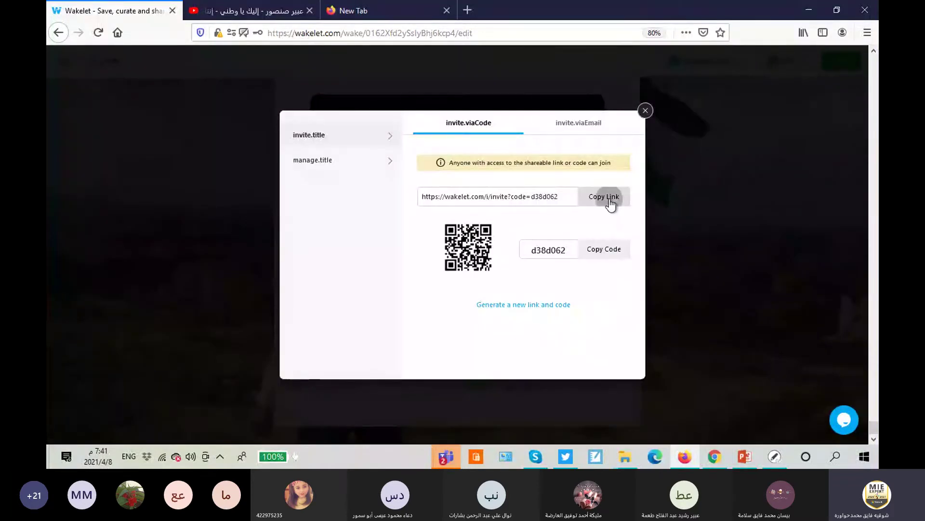
mouse_move(446, 451)
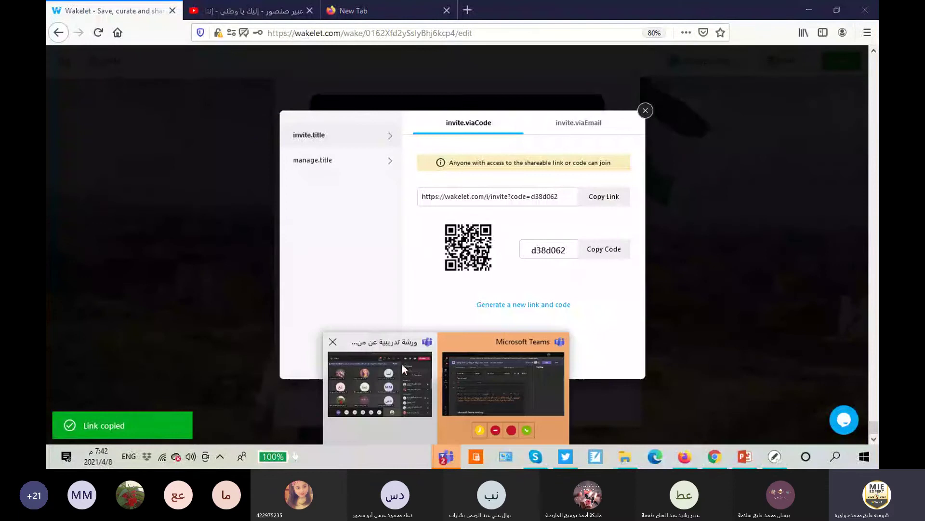
click(402, 363)
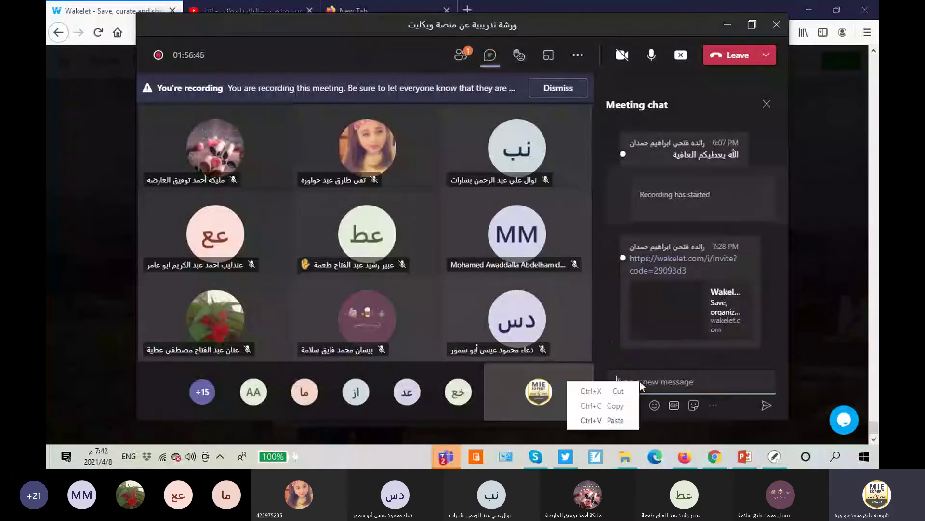
Paste and send the invite link in the Teams meeting chat, then return to Wakelet's invite options.
key(ctrl+v)
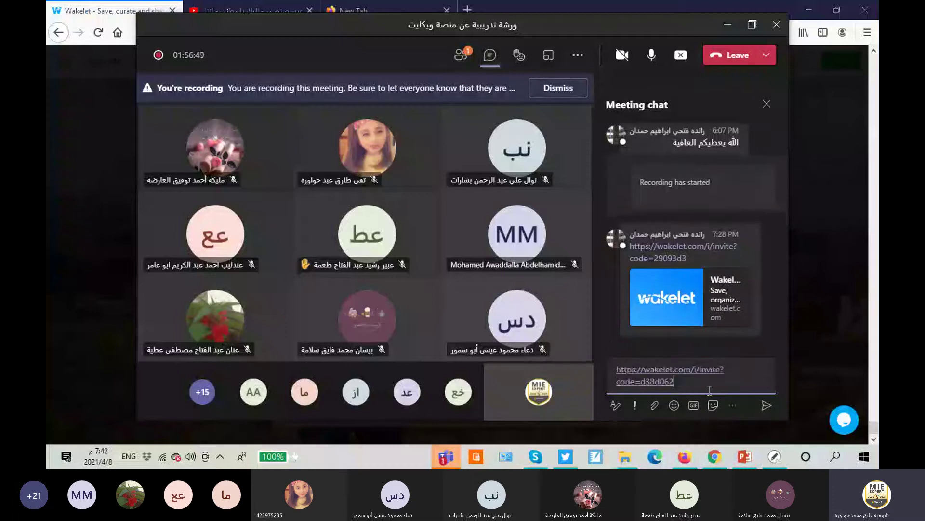
key(Return)
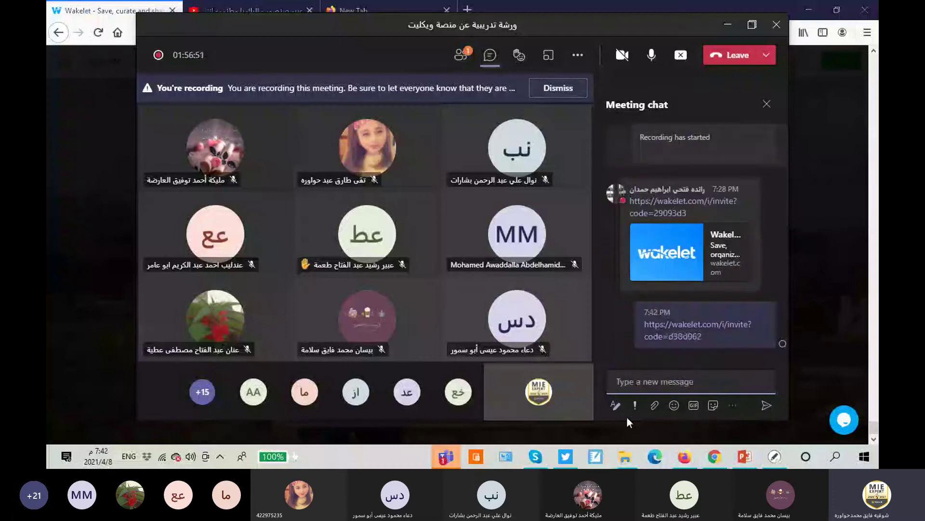
click(686, 458)
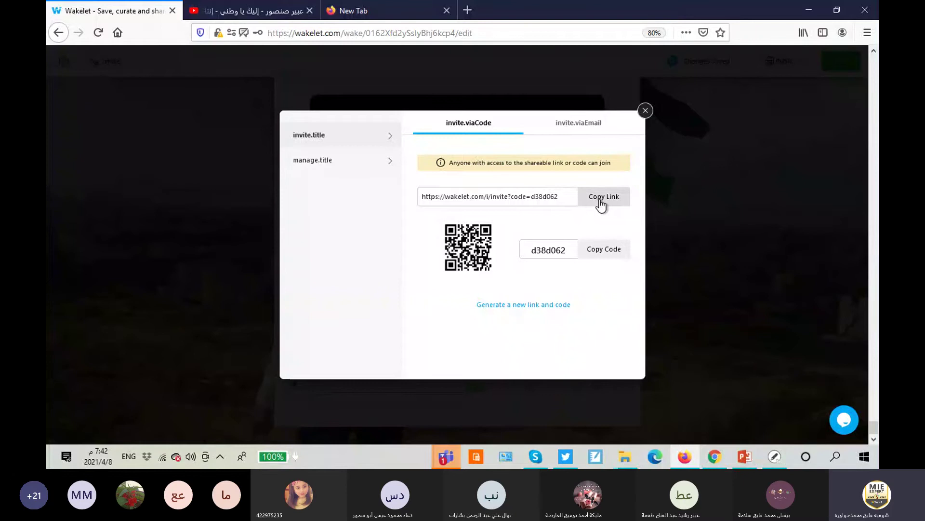
Copy the collection's join code from Wakelet and send it in the Teams meeting chat.
click(605, 255)
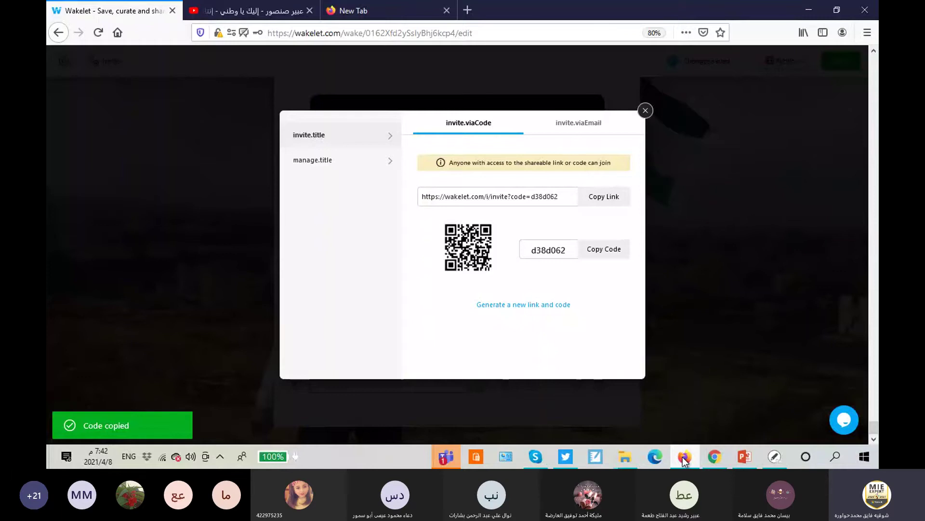
click(685, 458)
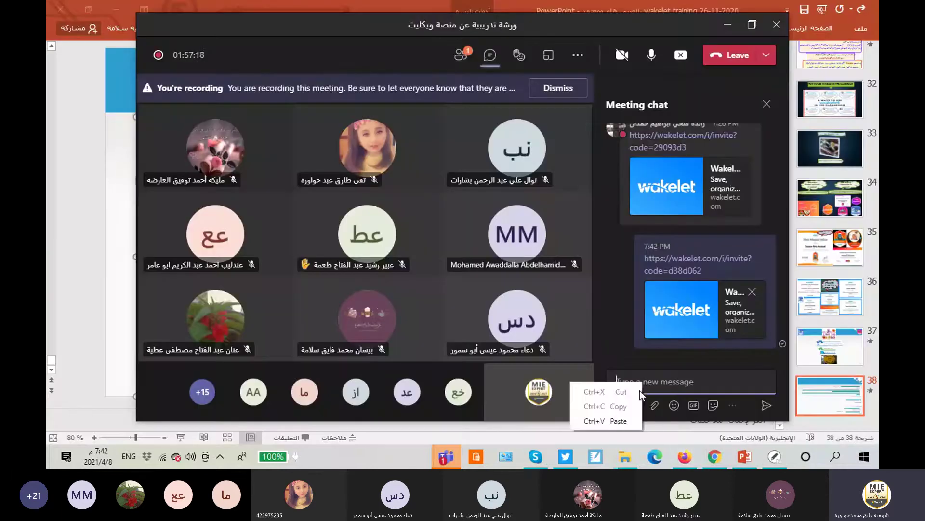
key(ctrl+v)
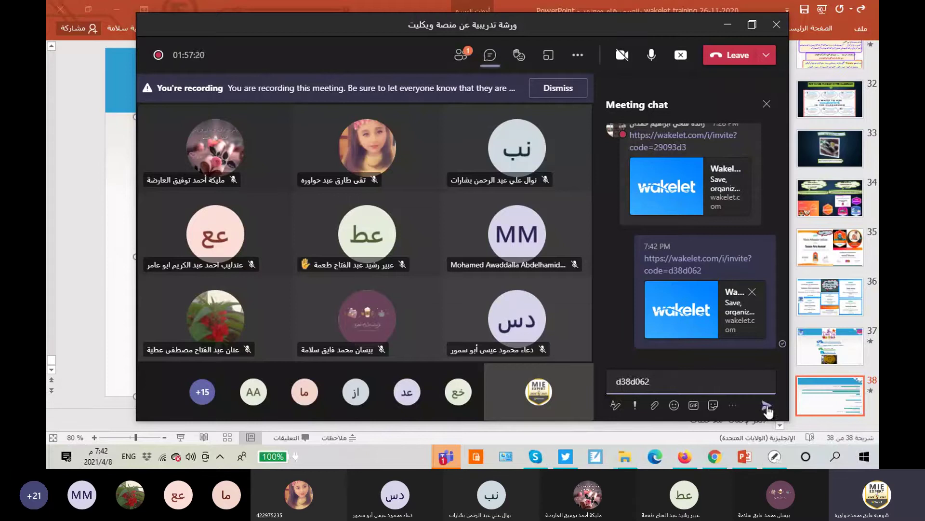
click(767, 407)
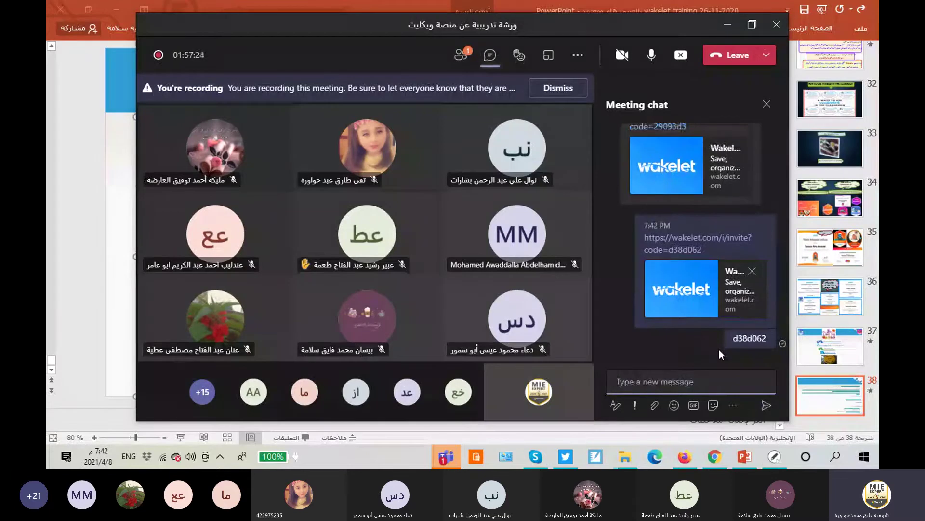